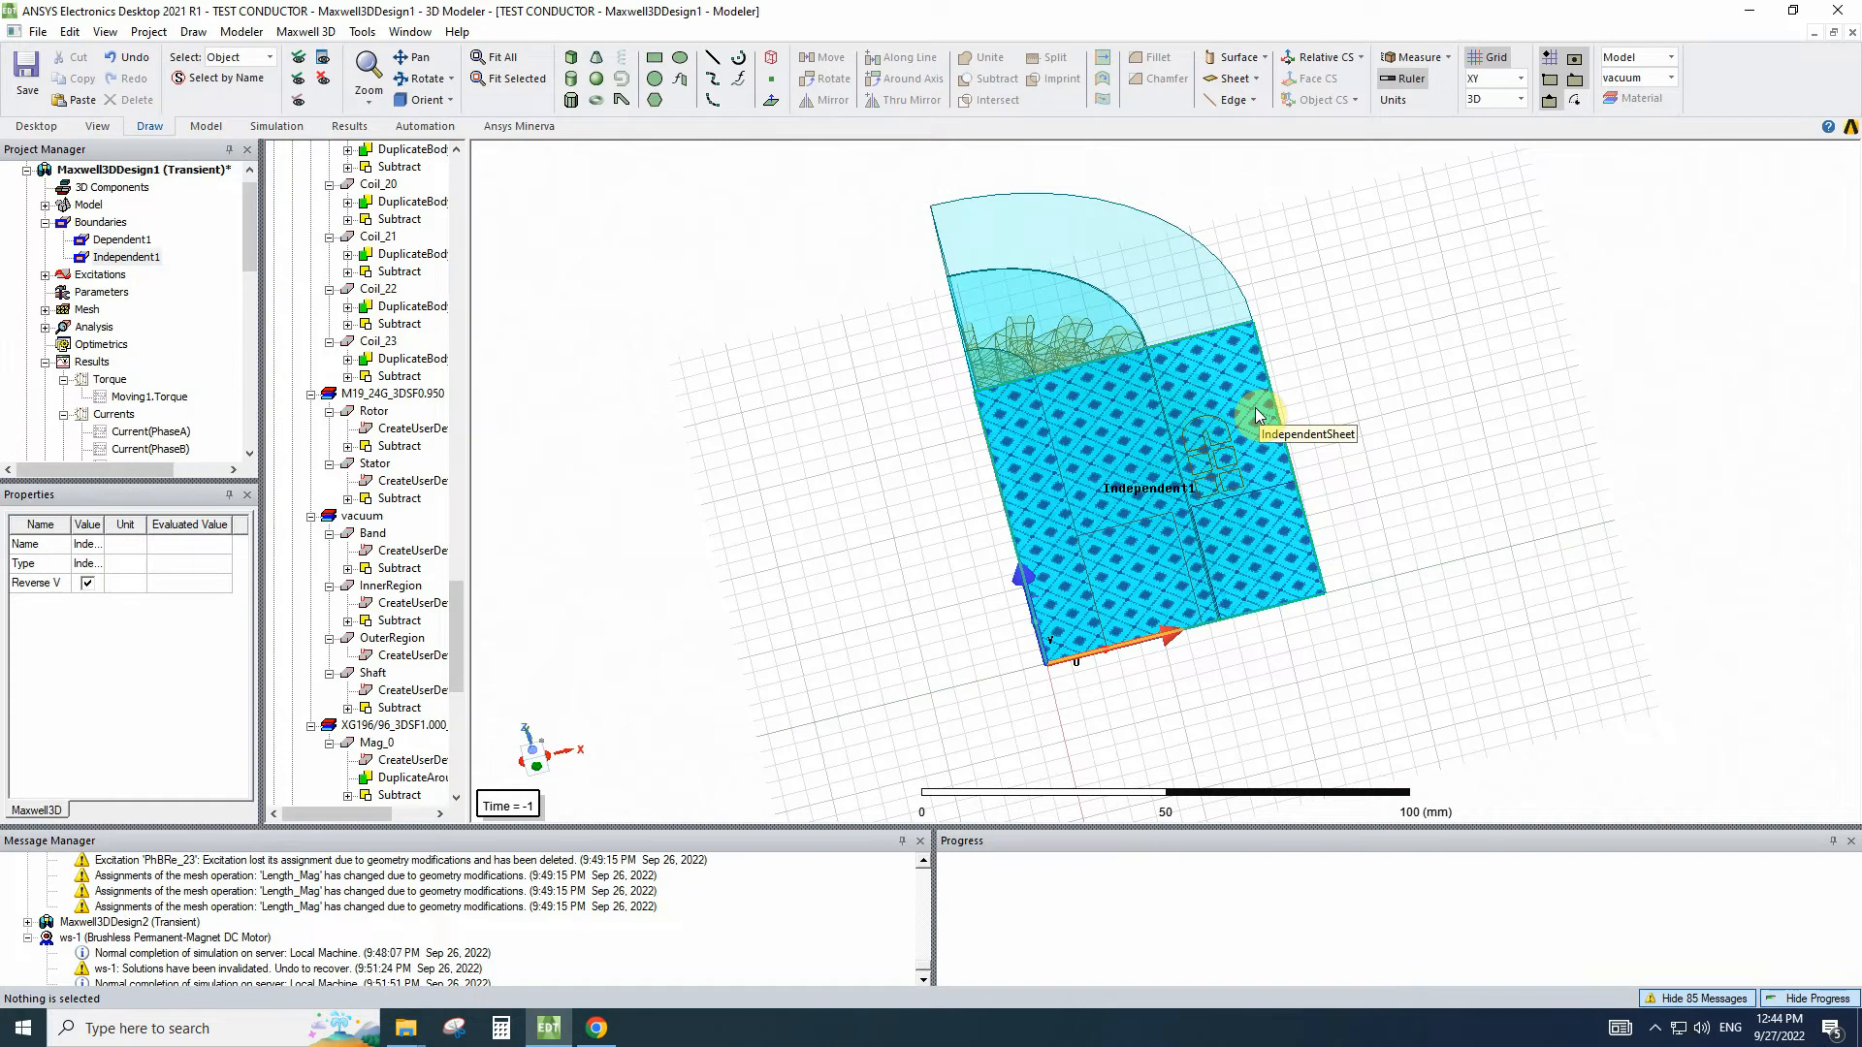
Examine where the Dependent1 boundary lies on the sectioned motor model.
left_click(1292, 293)
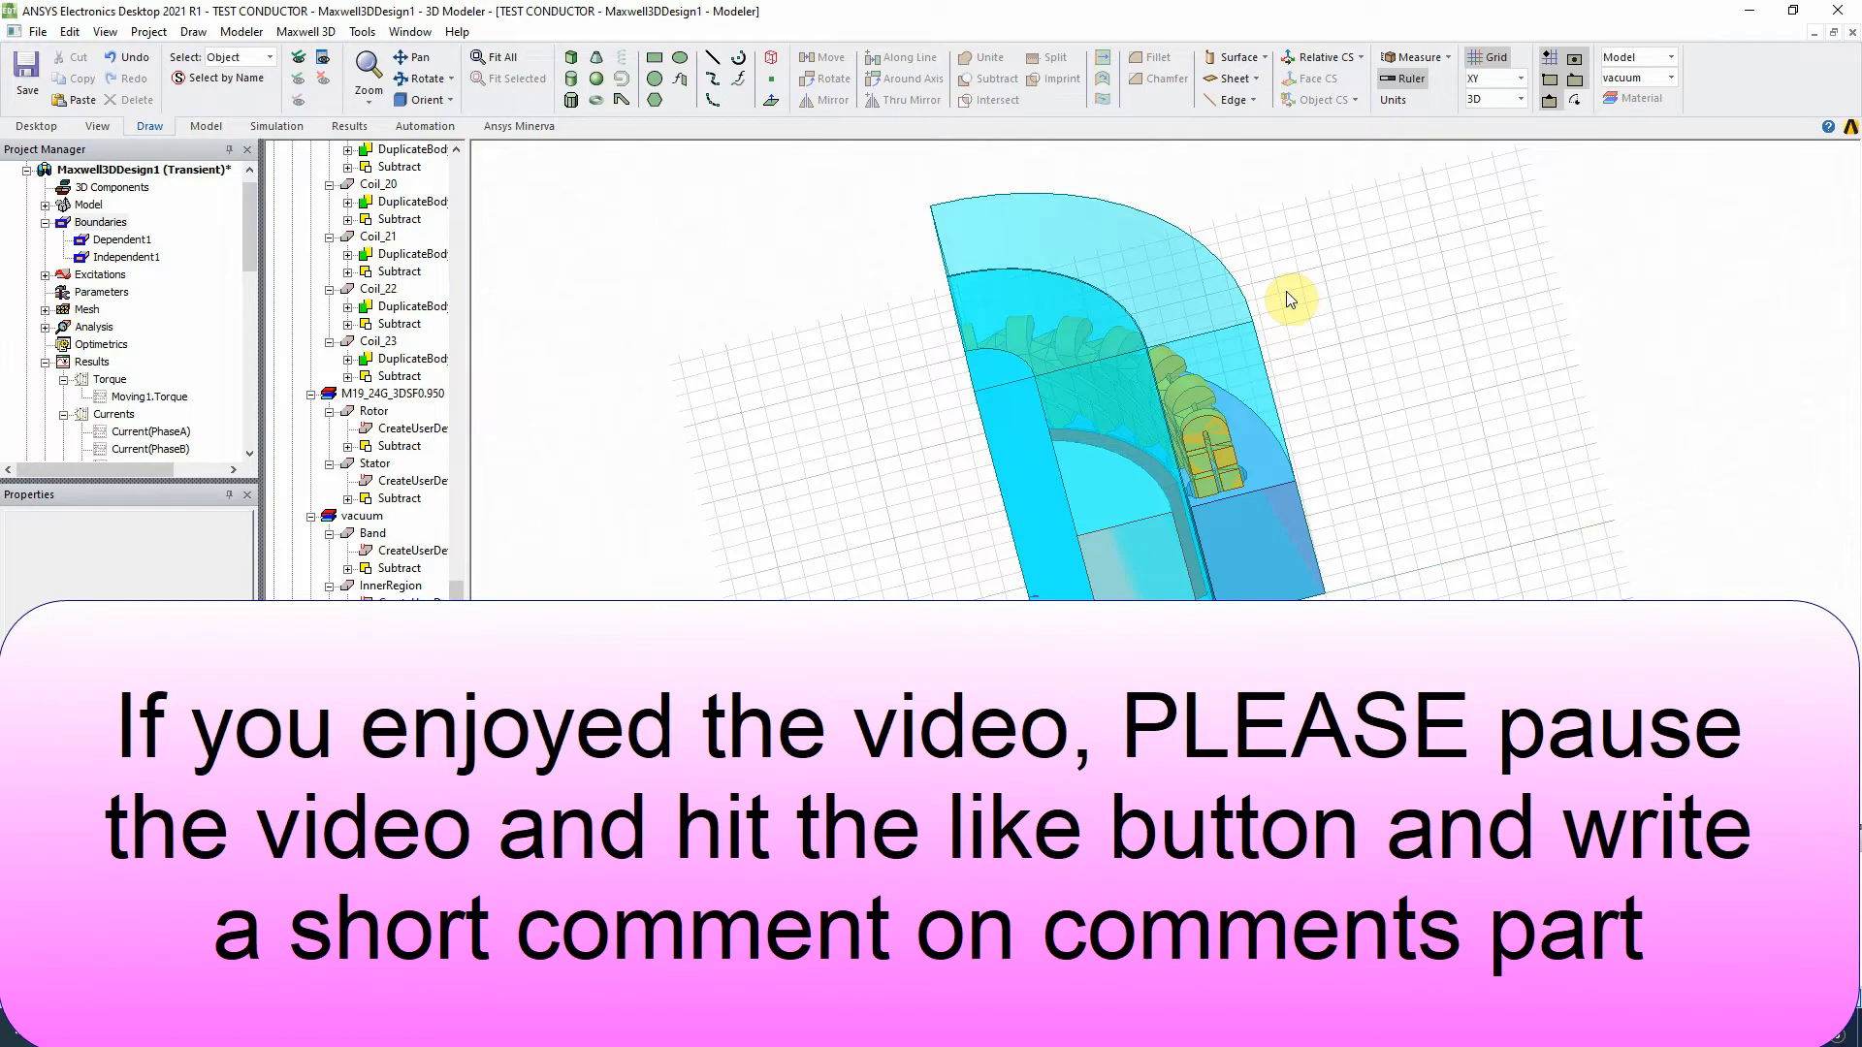
left_click_drag(1371, 375, 1373, 428, "alt")
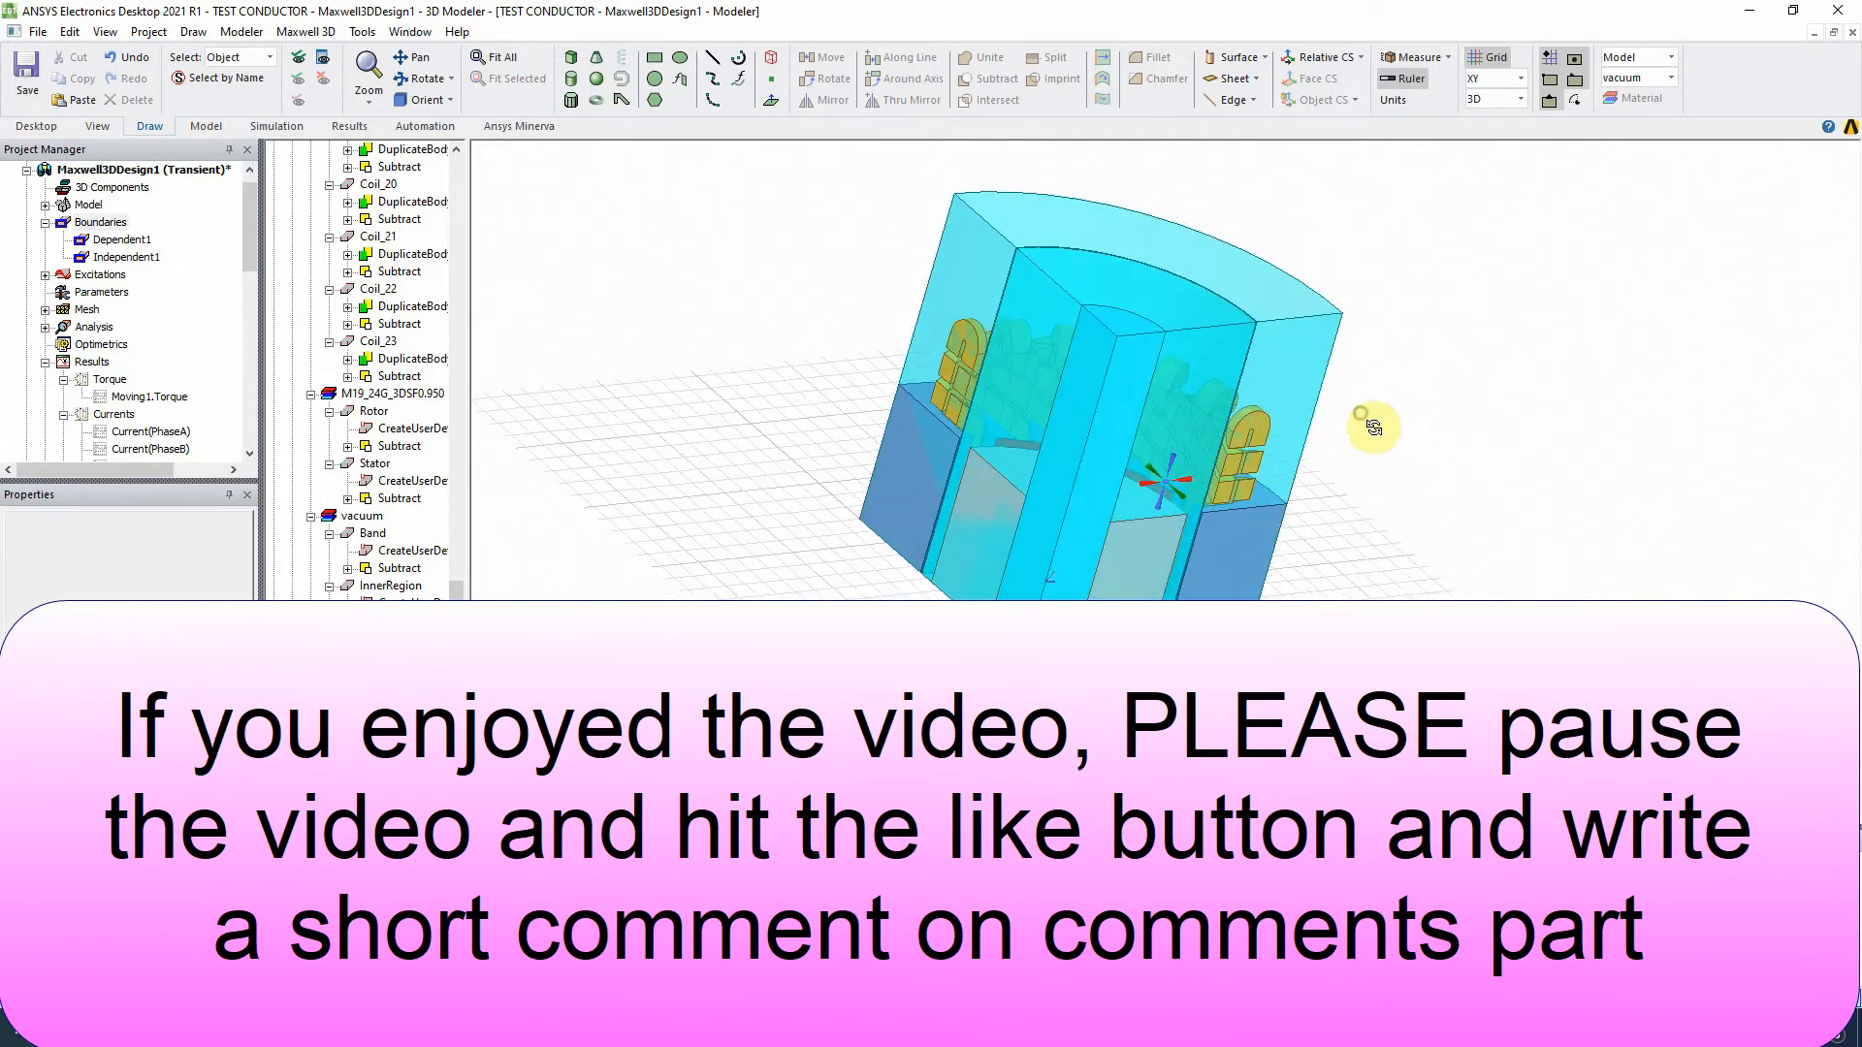
left_click(125, 240)
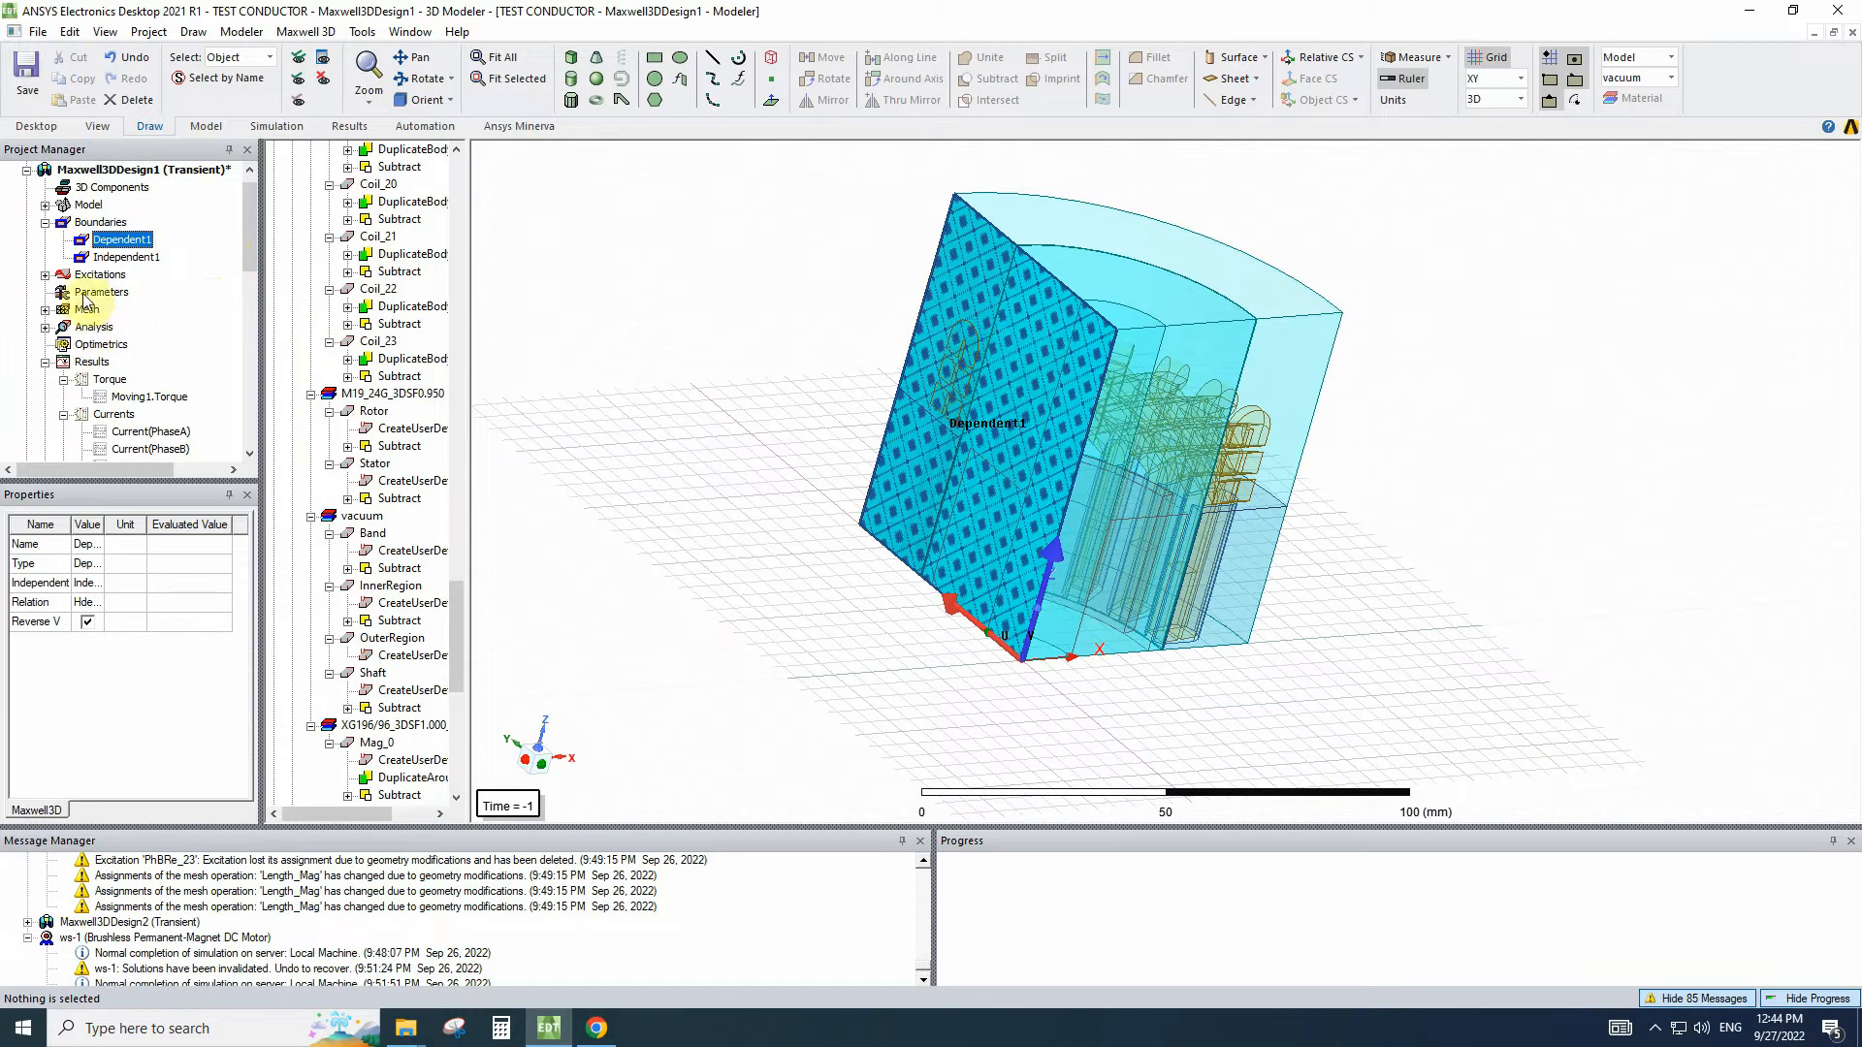
Review the symmetry multiplier in the design settings of Maxwell3DDesign1 and accept the settings as they are.
left_click(106, 179)
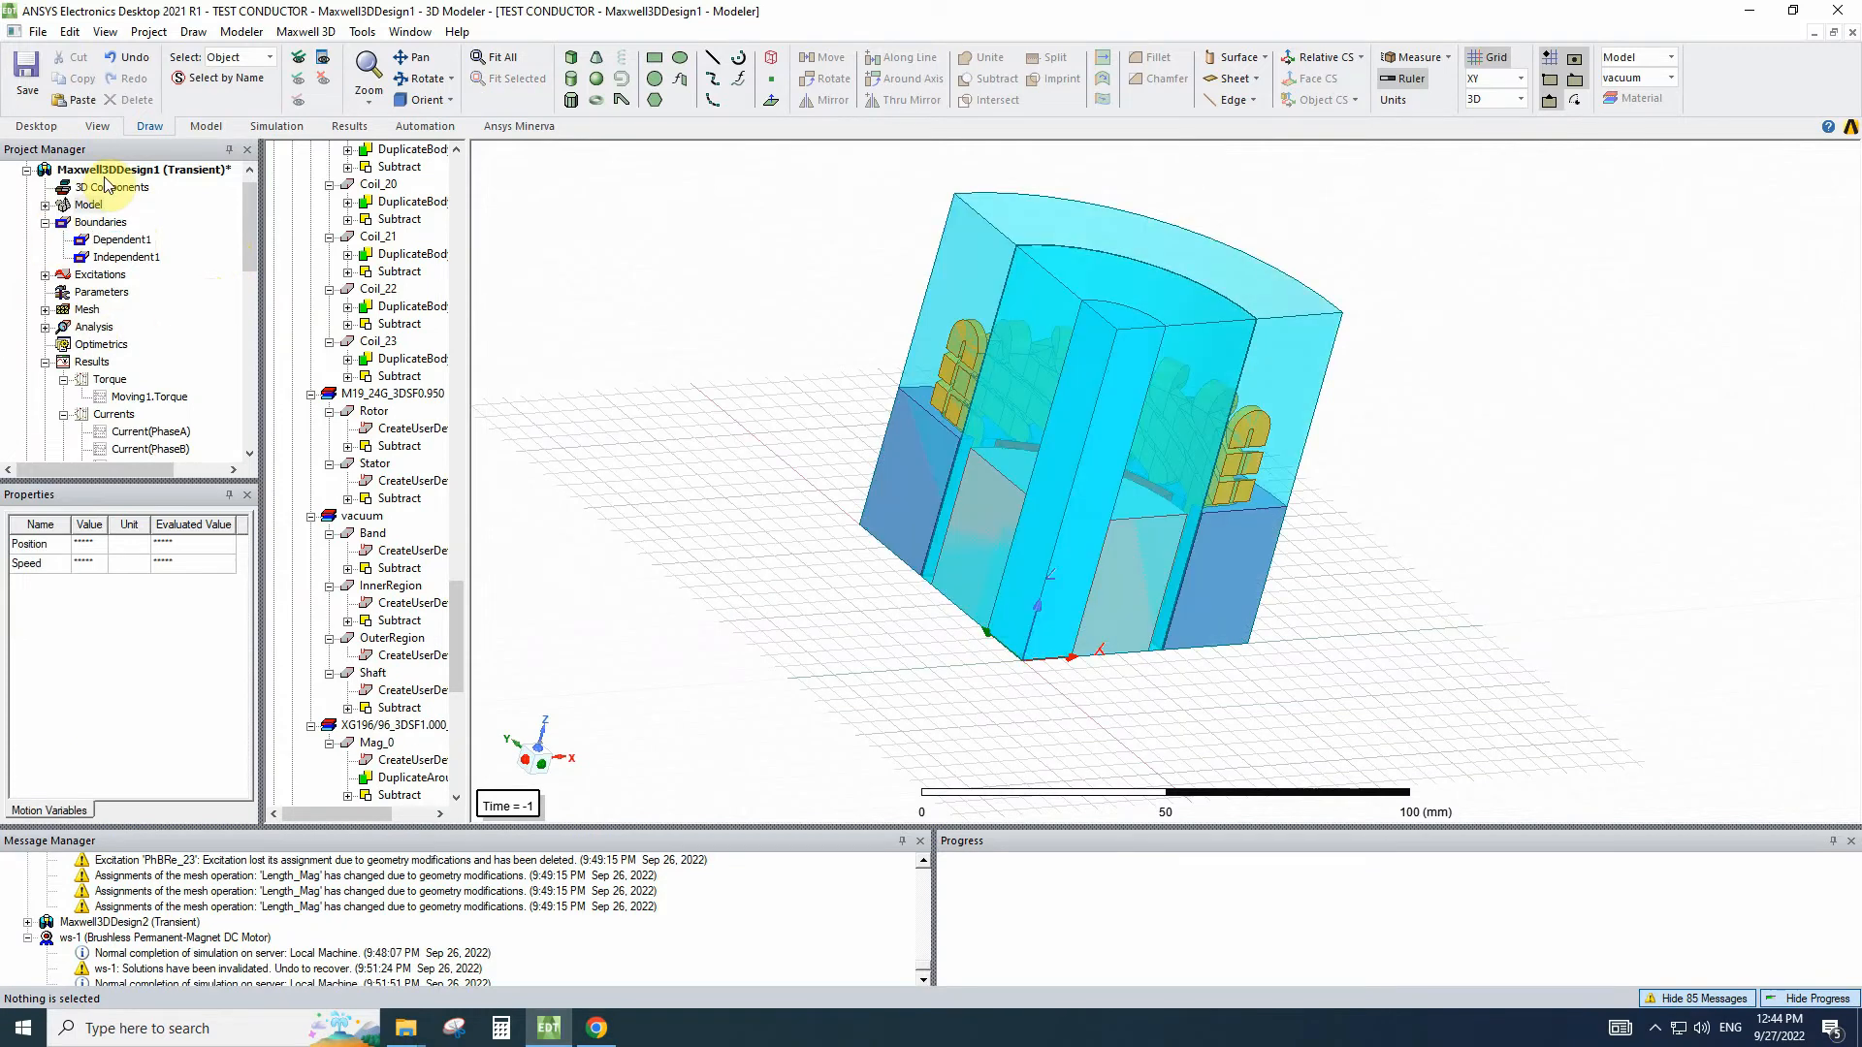
right_click(107, 171)
right_click(75, 186)
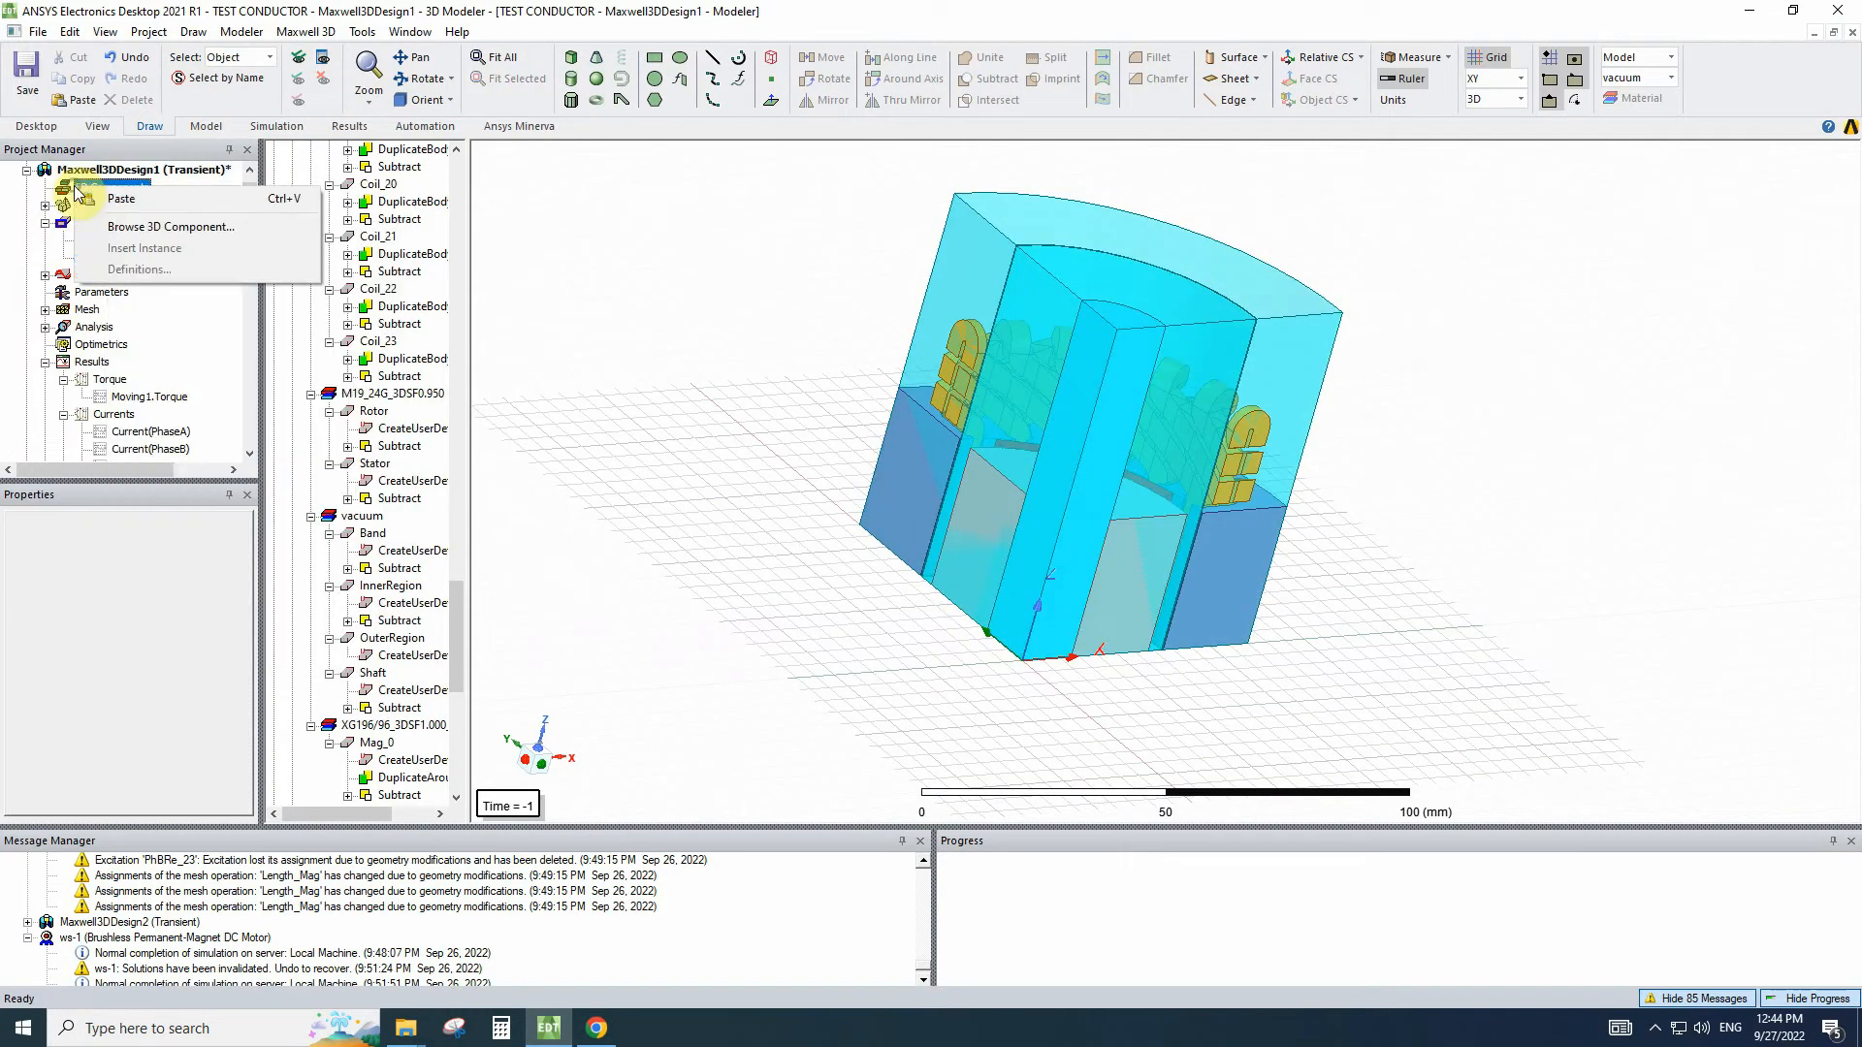
right_click(56, 198)
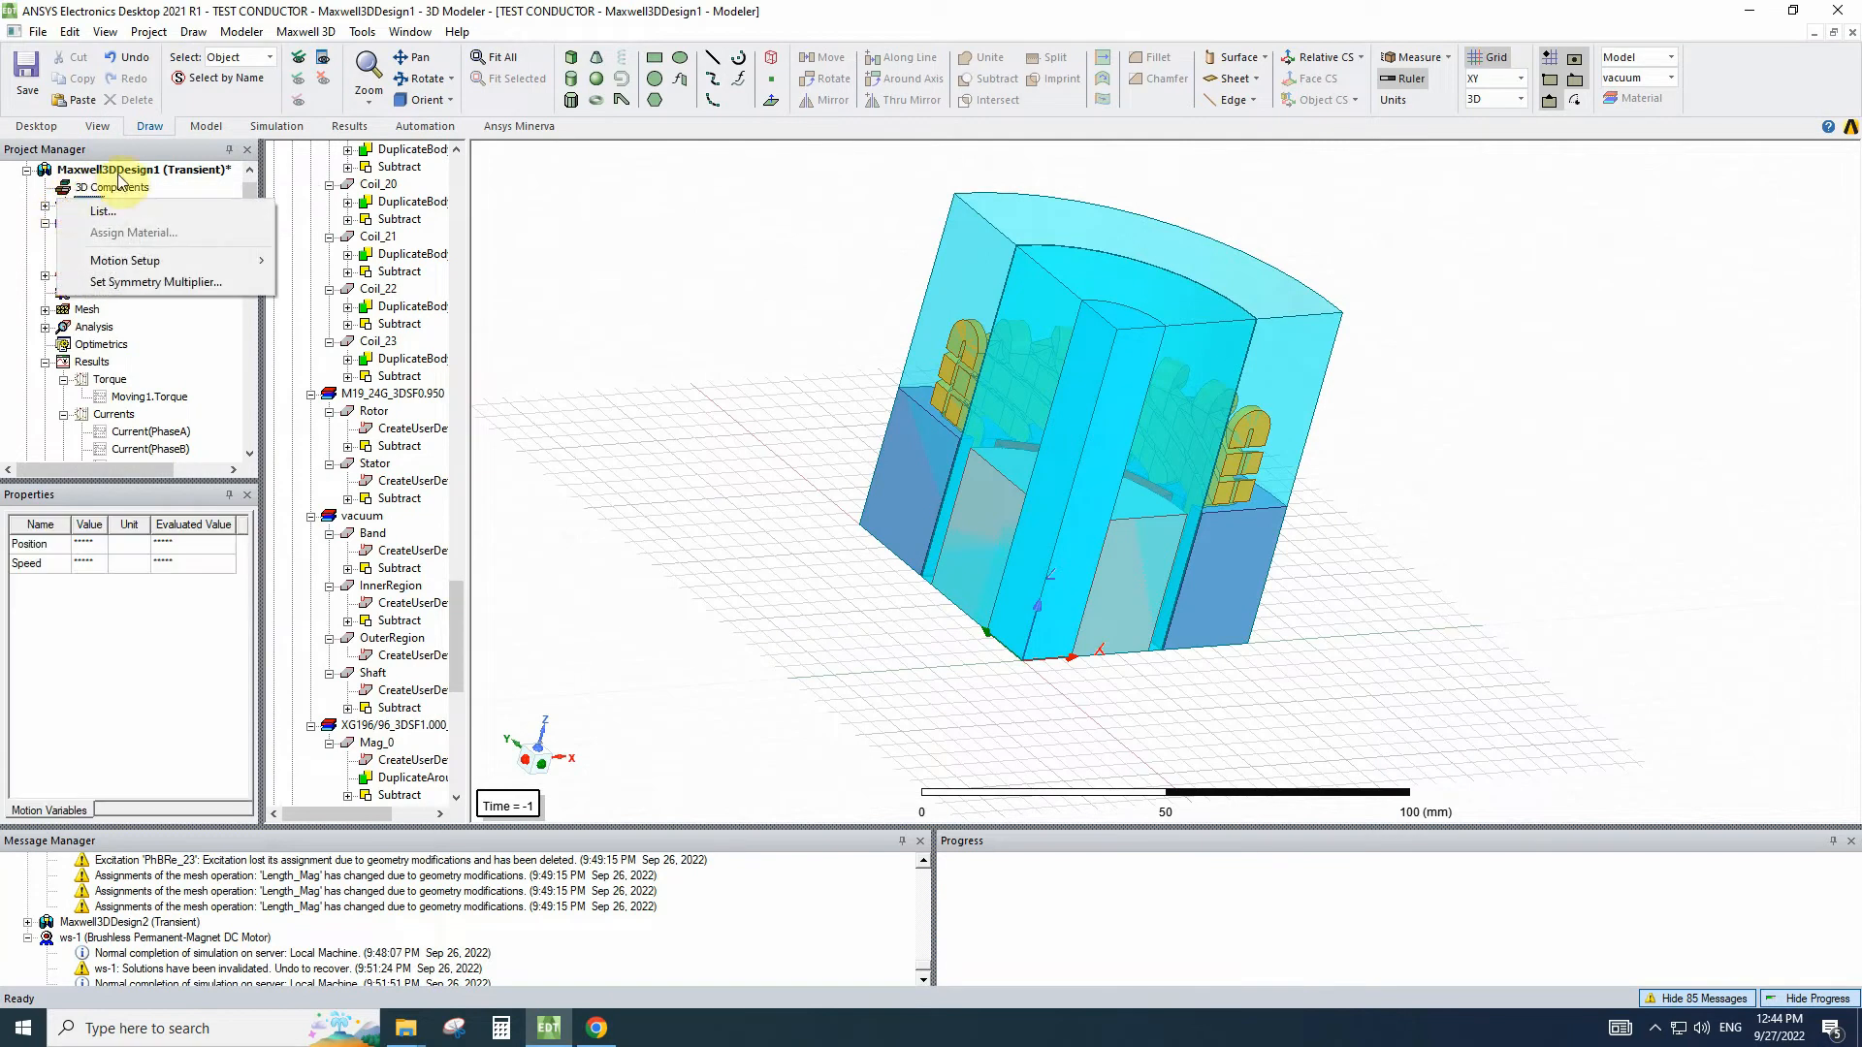
right_click(36, 200)
left_click(407, 273)
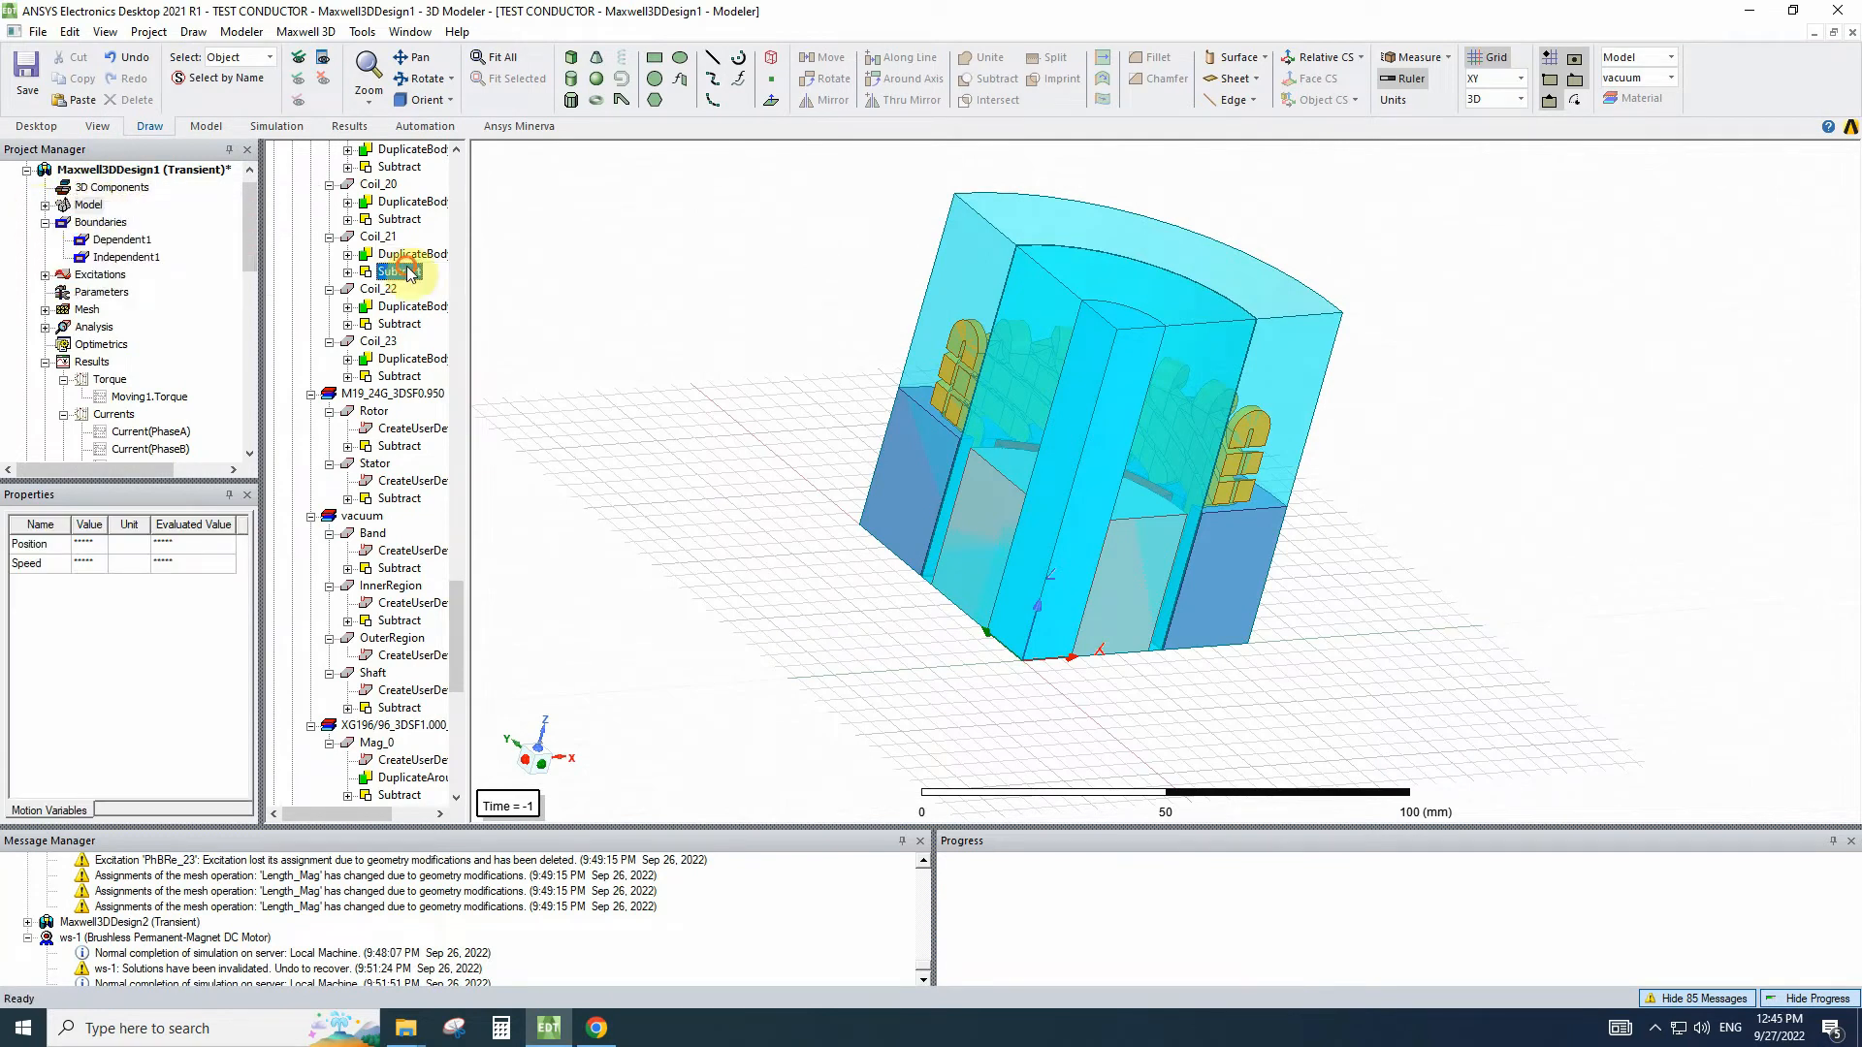
right_click(89, 208)
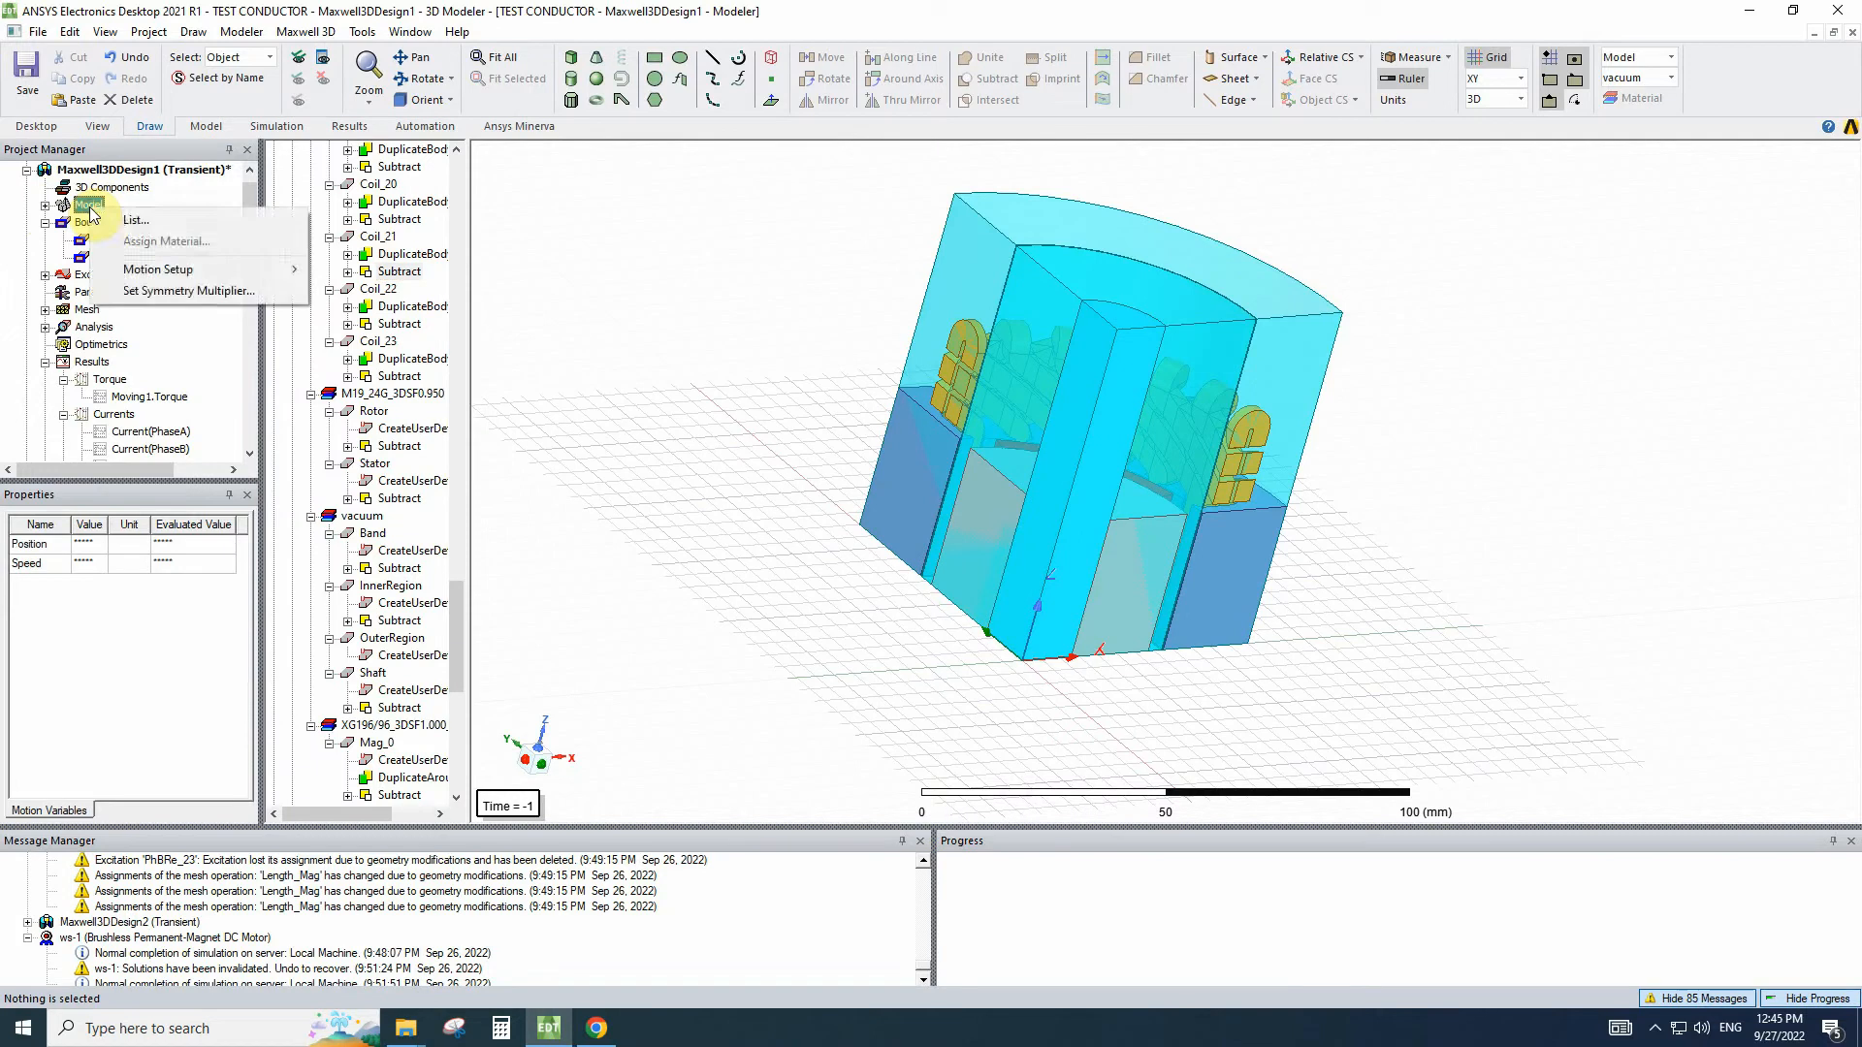
left_click(144, 293)
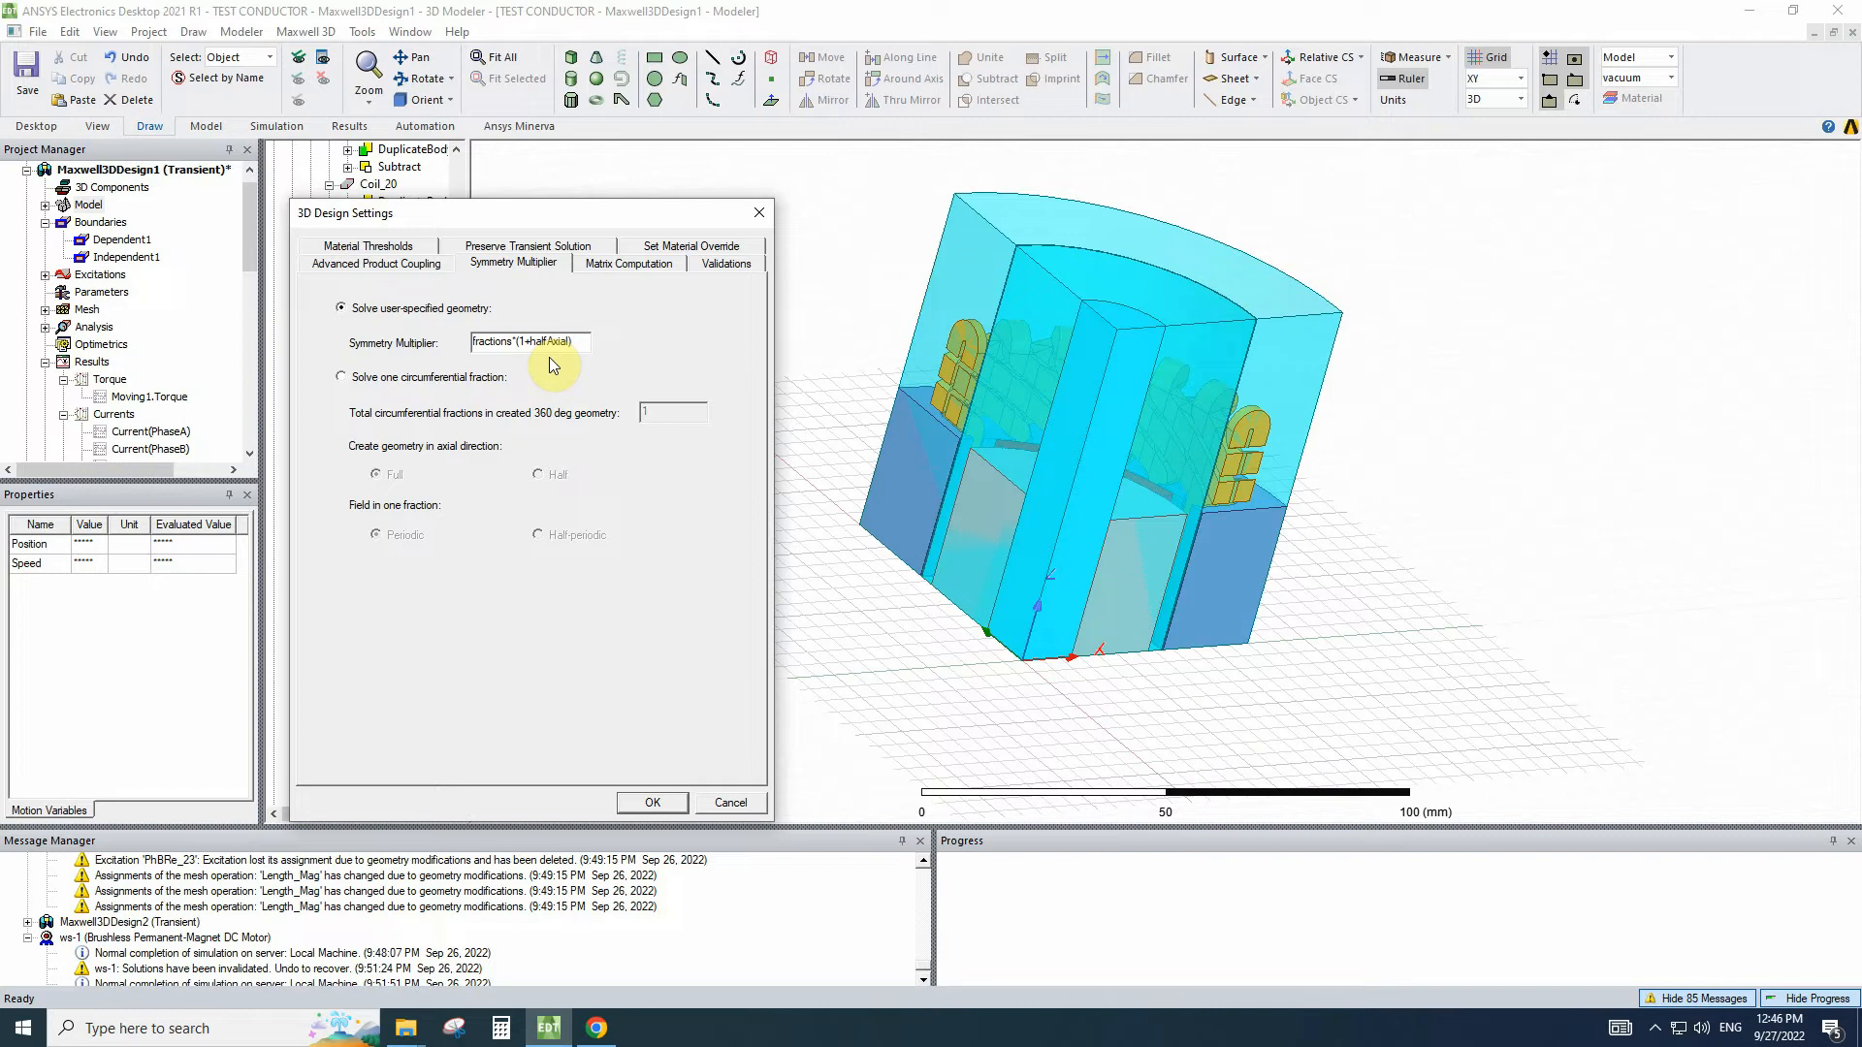
left_click_drag(531, 342, 567, 346)
left_click(560, 341)
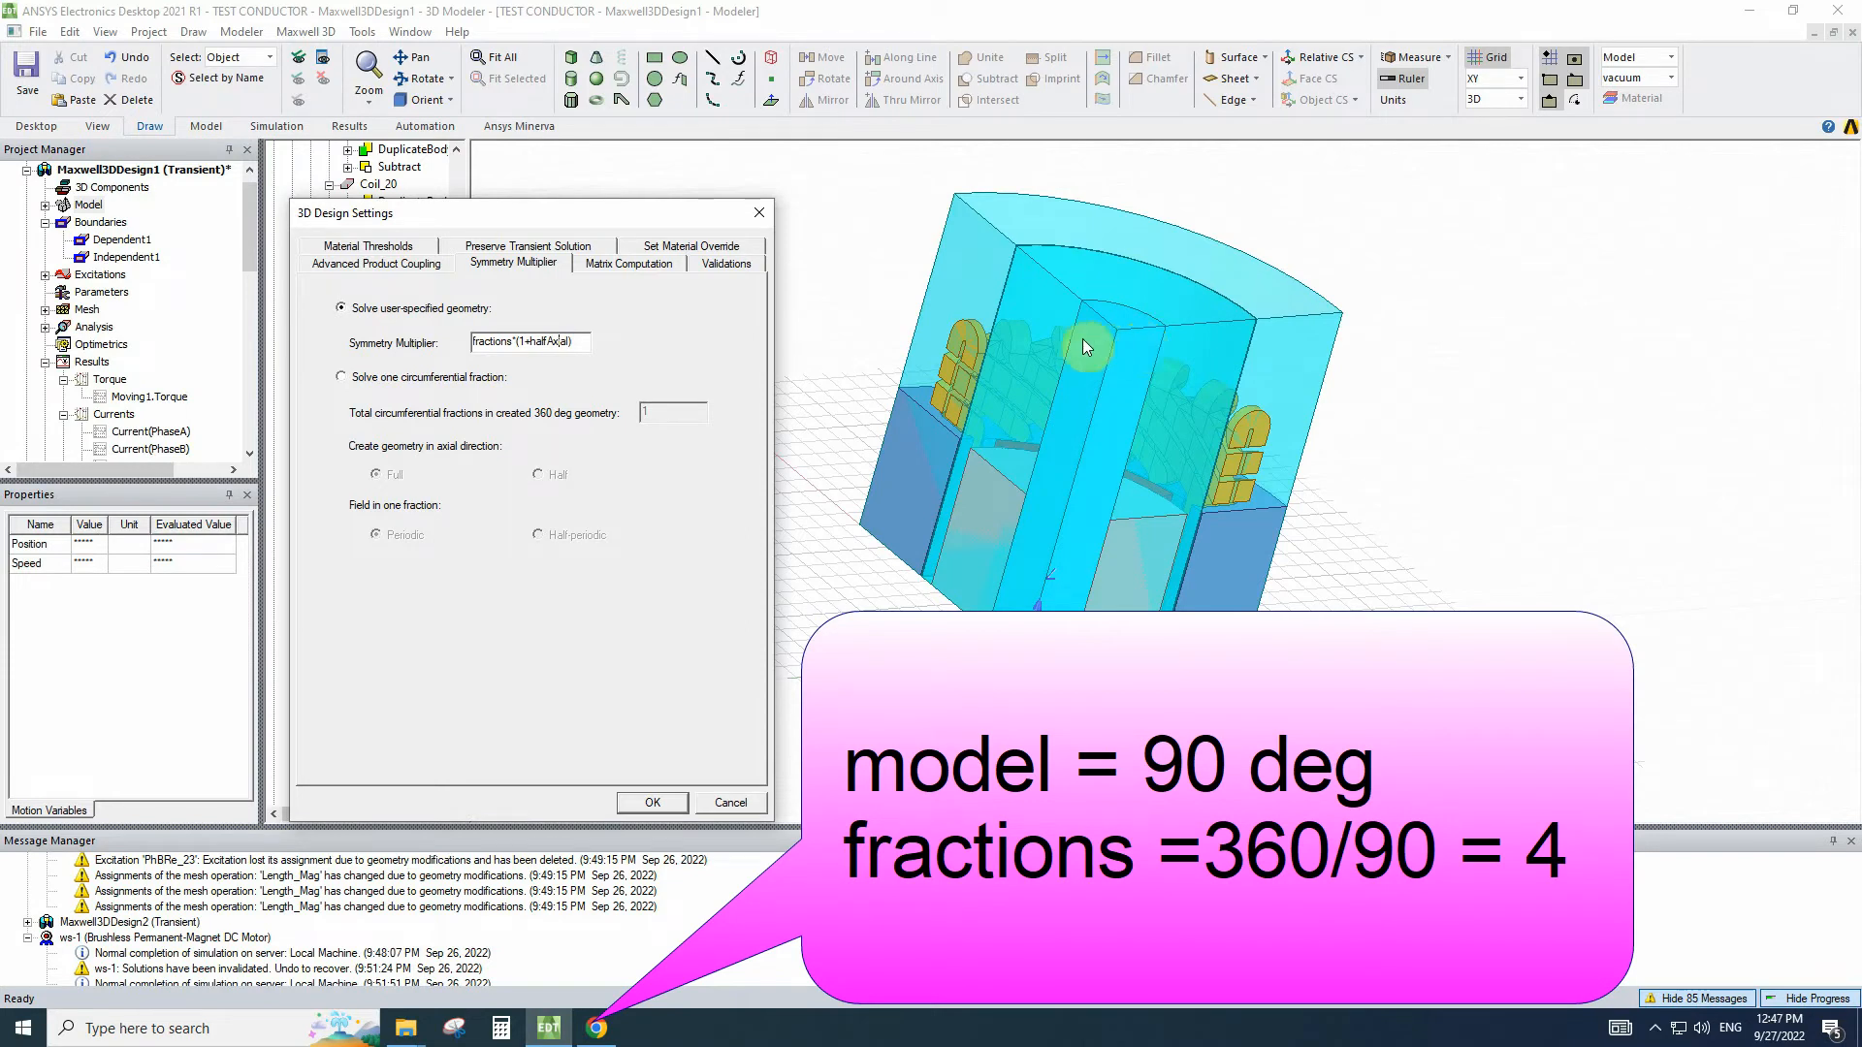
left_click(494, 342)
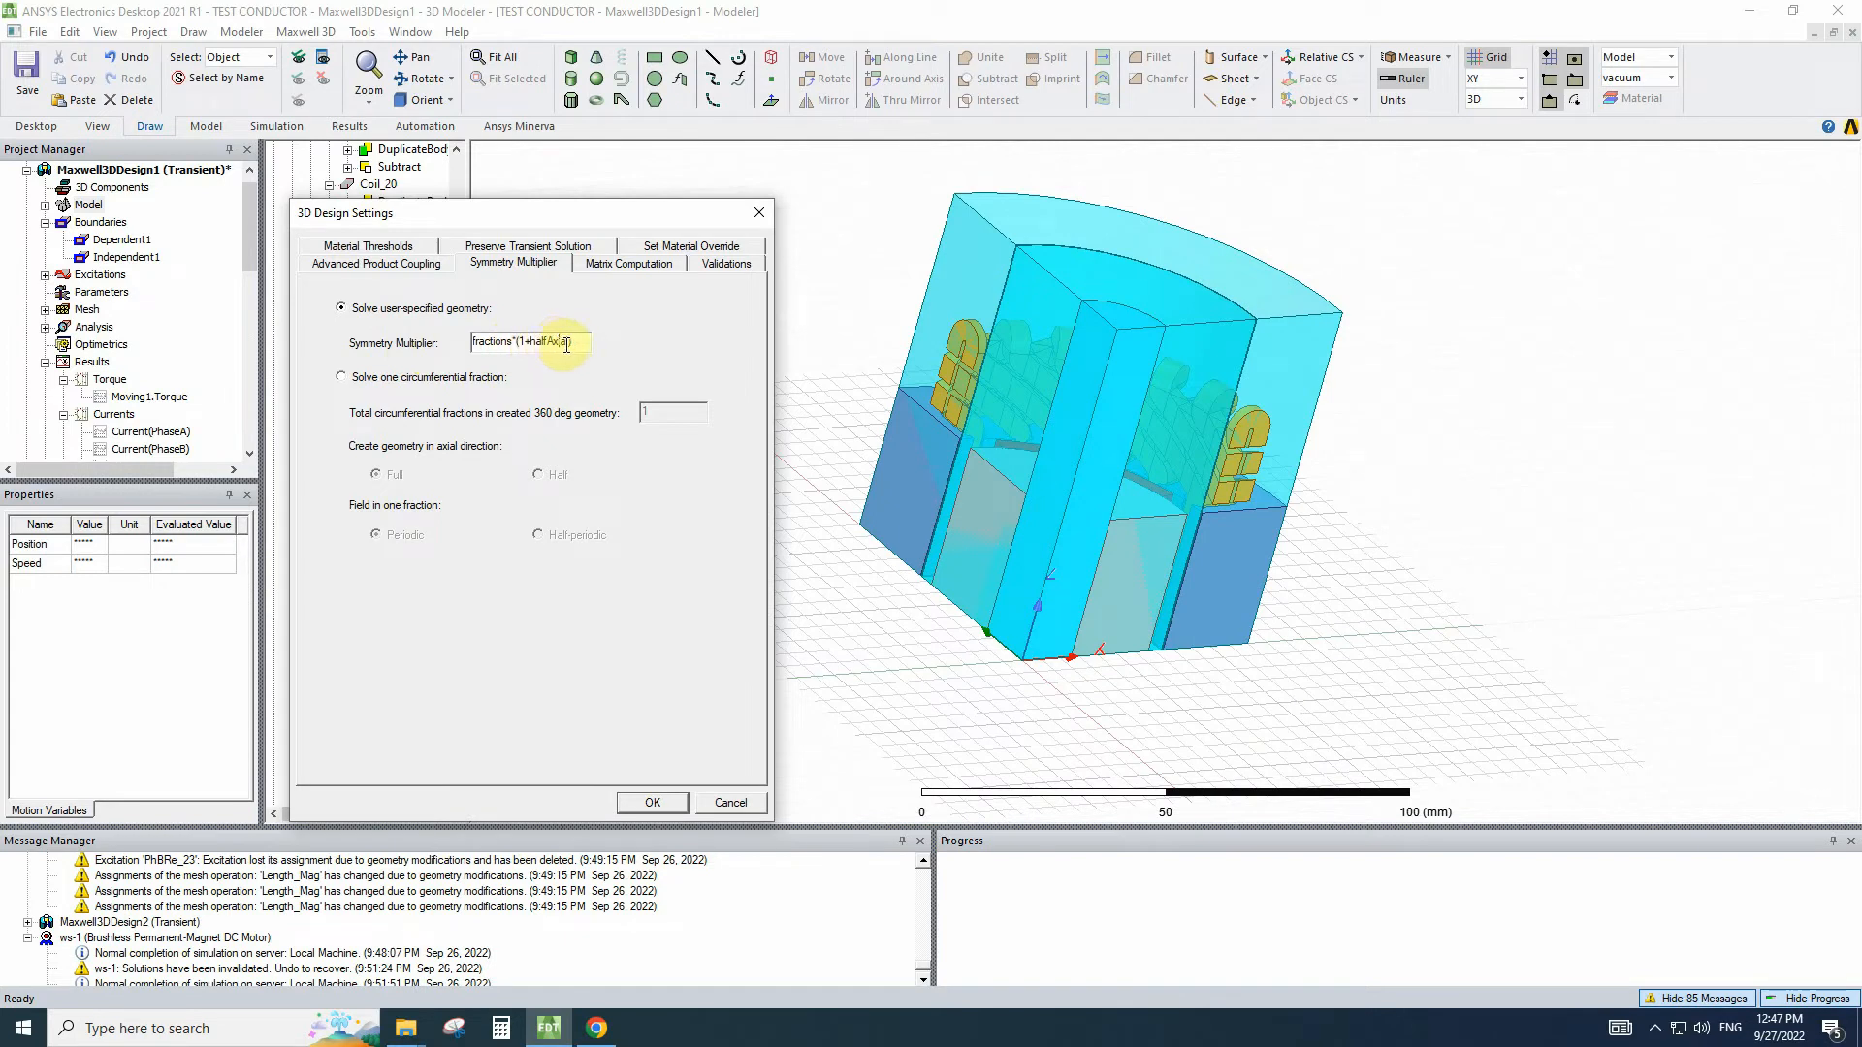
left_click(660, 803)
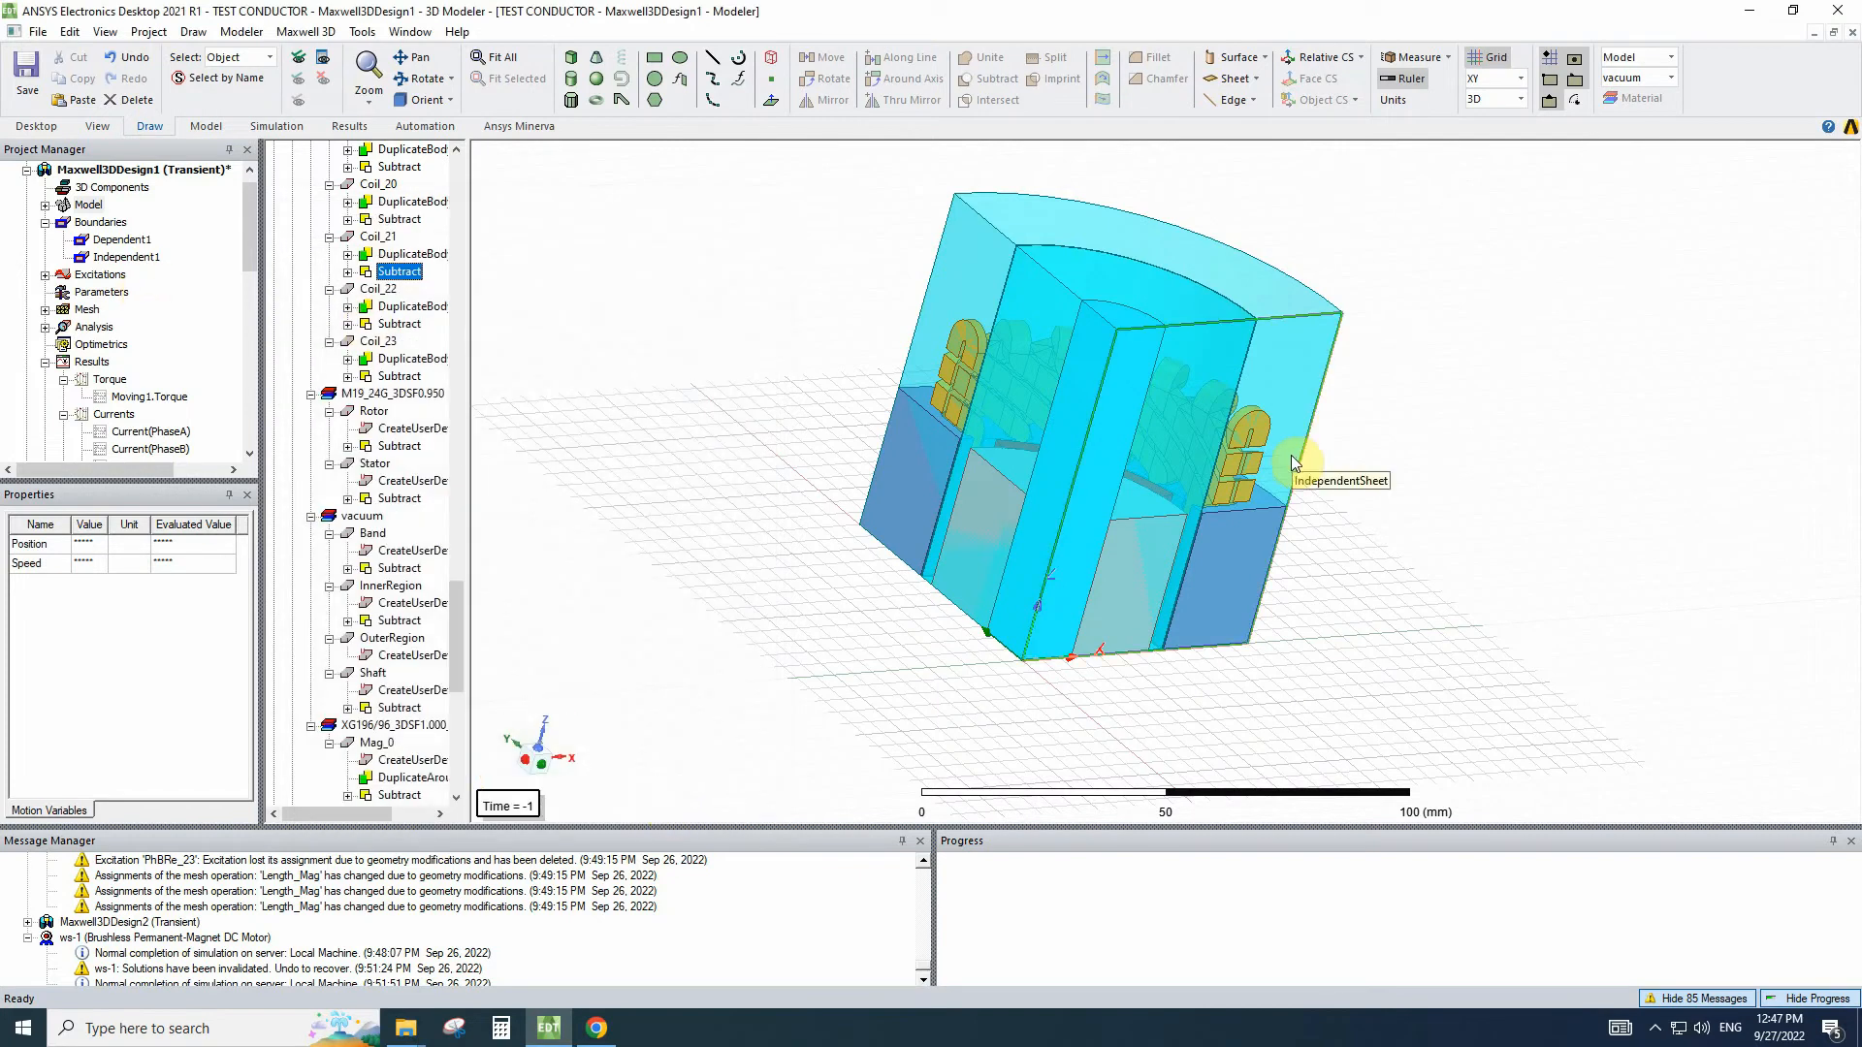
Review the vector directions and relation settings of the Independent1 and Dependent1 boundaries.
left_click(141, 258)
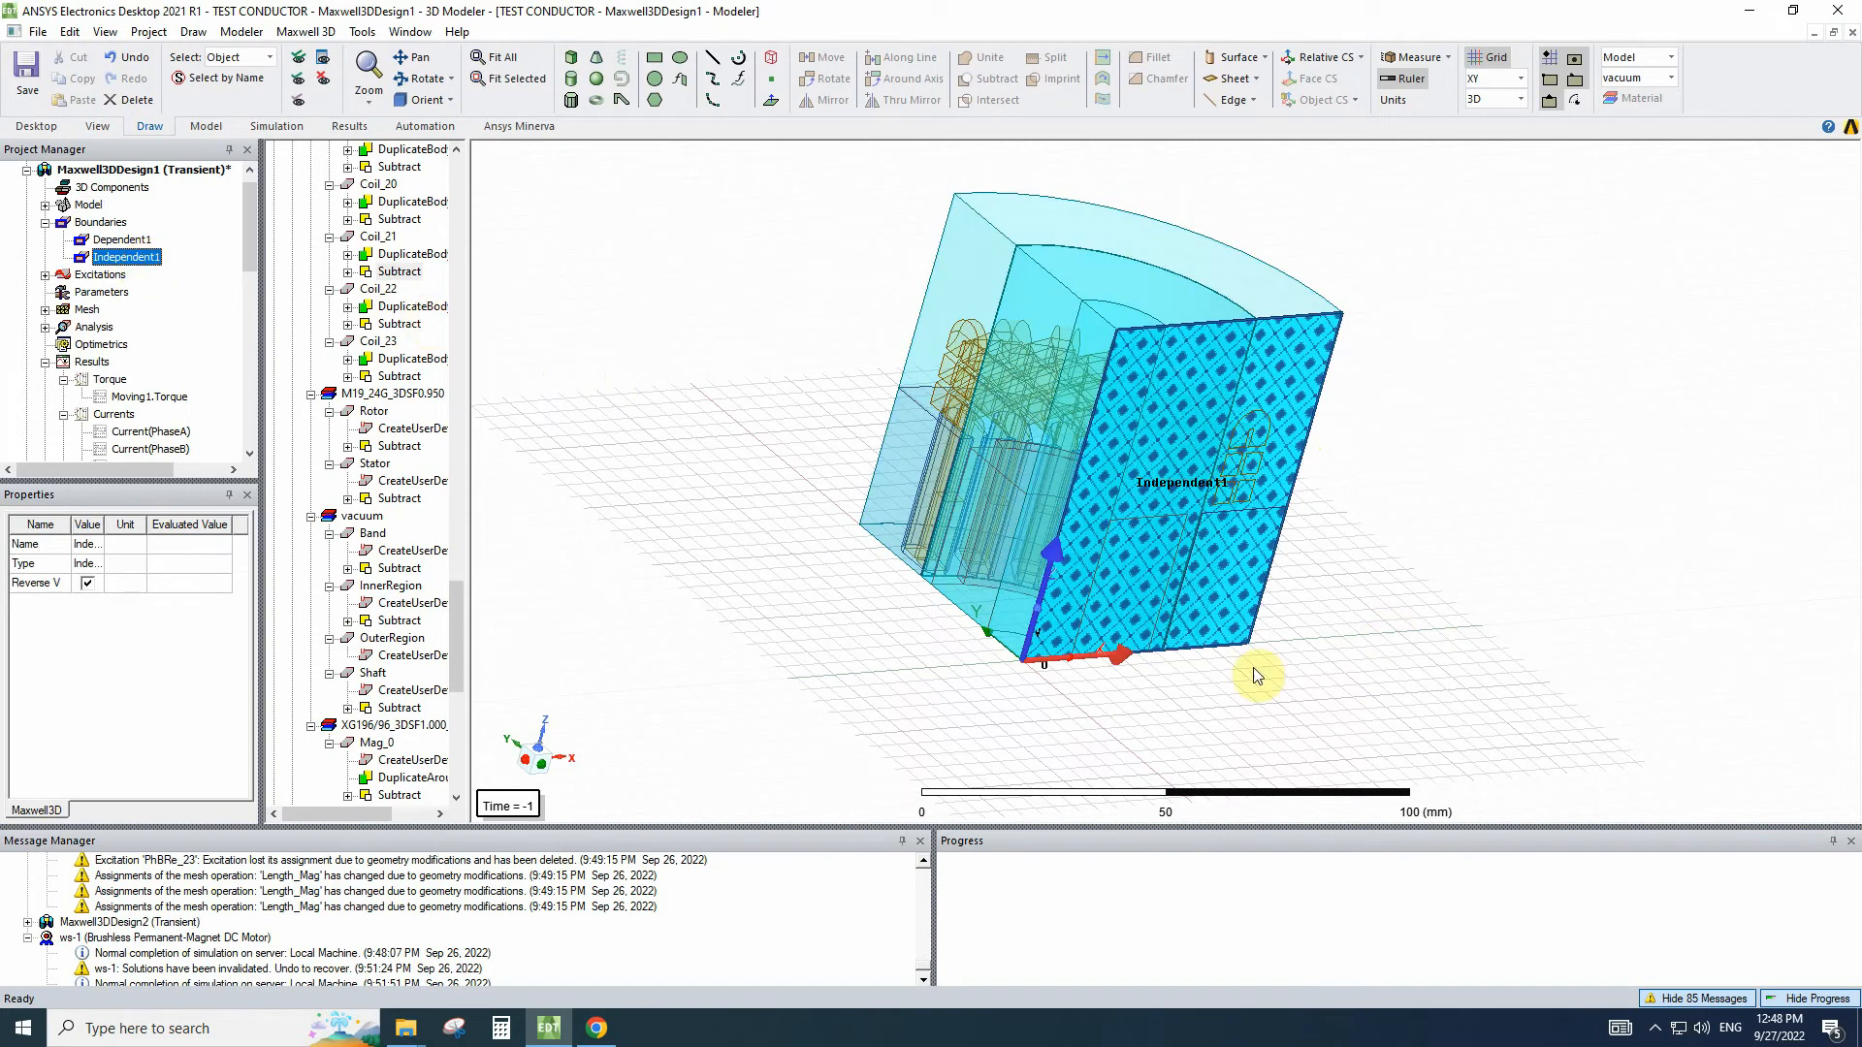
double_click(126, 257)
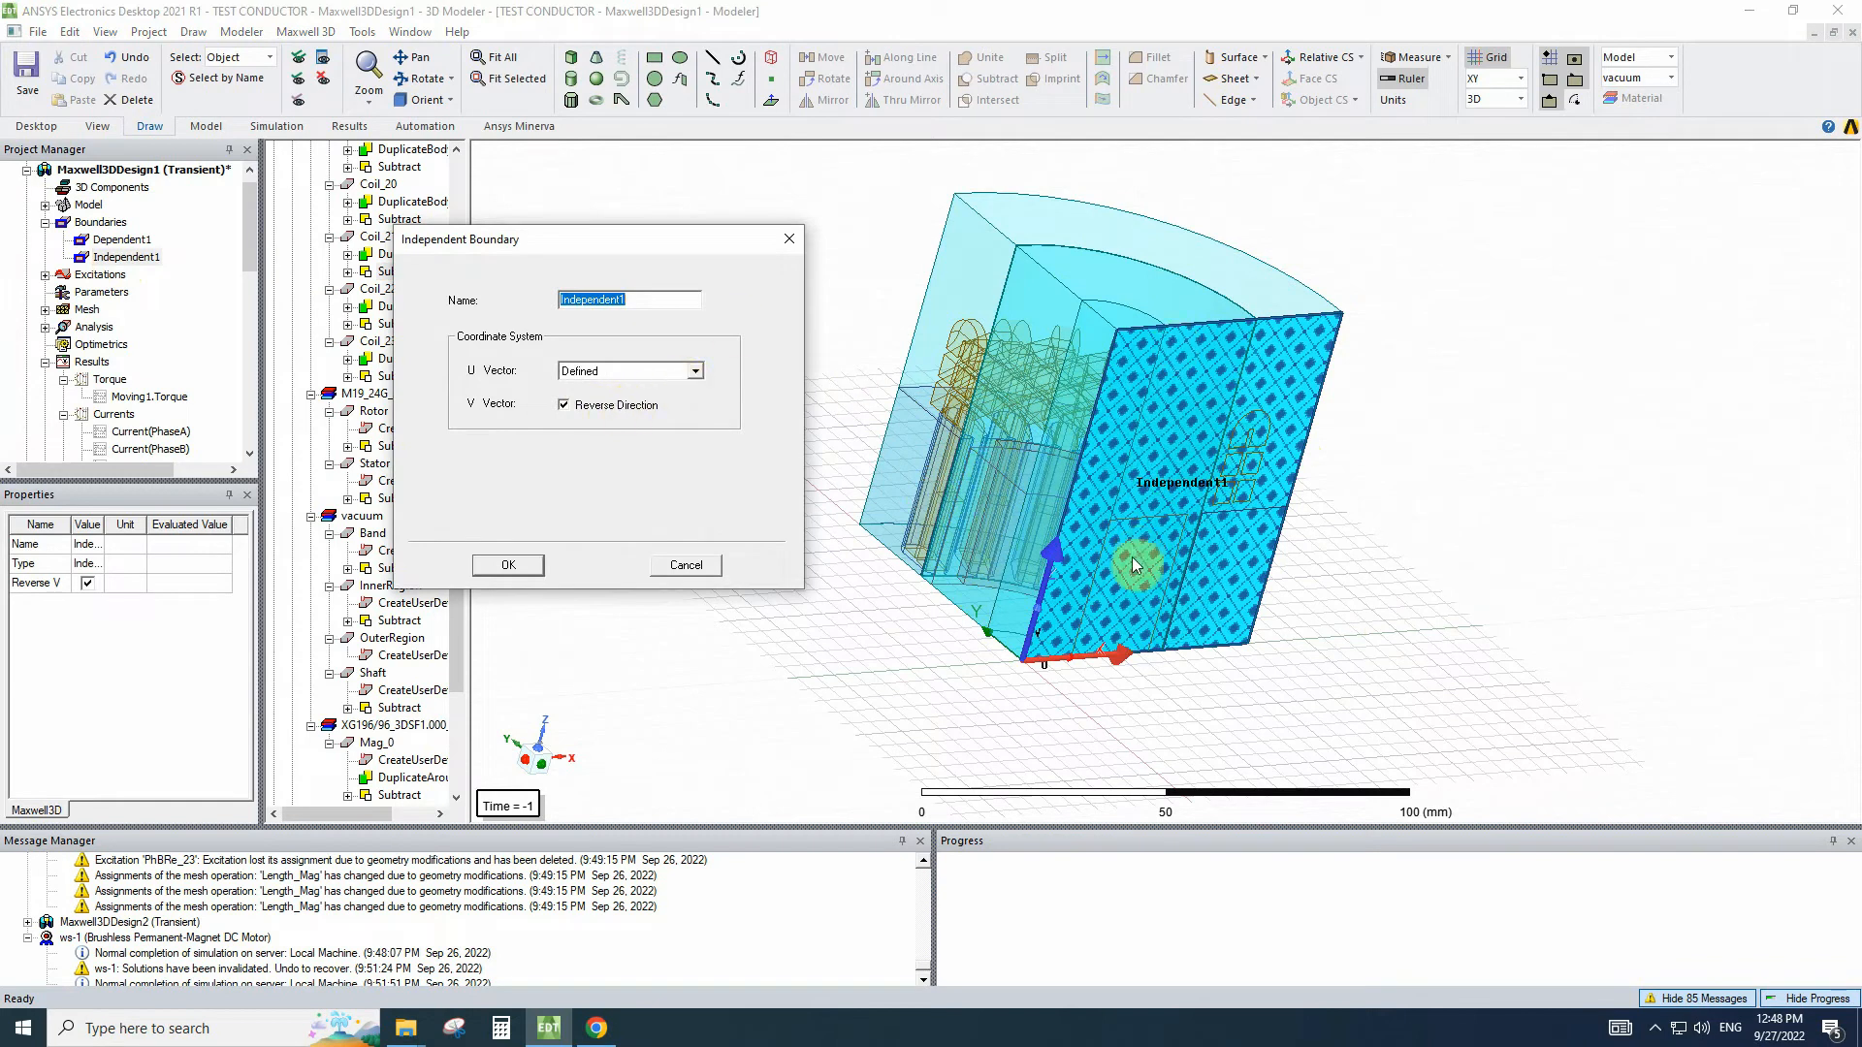
left_click(710, 566)
double_click(119, 242)
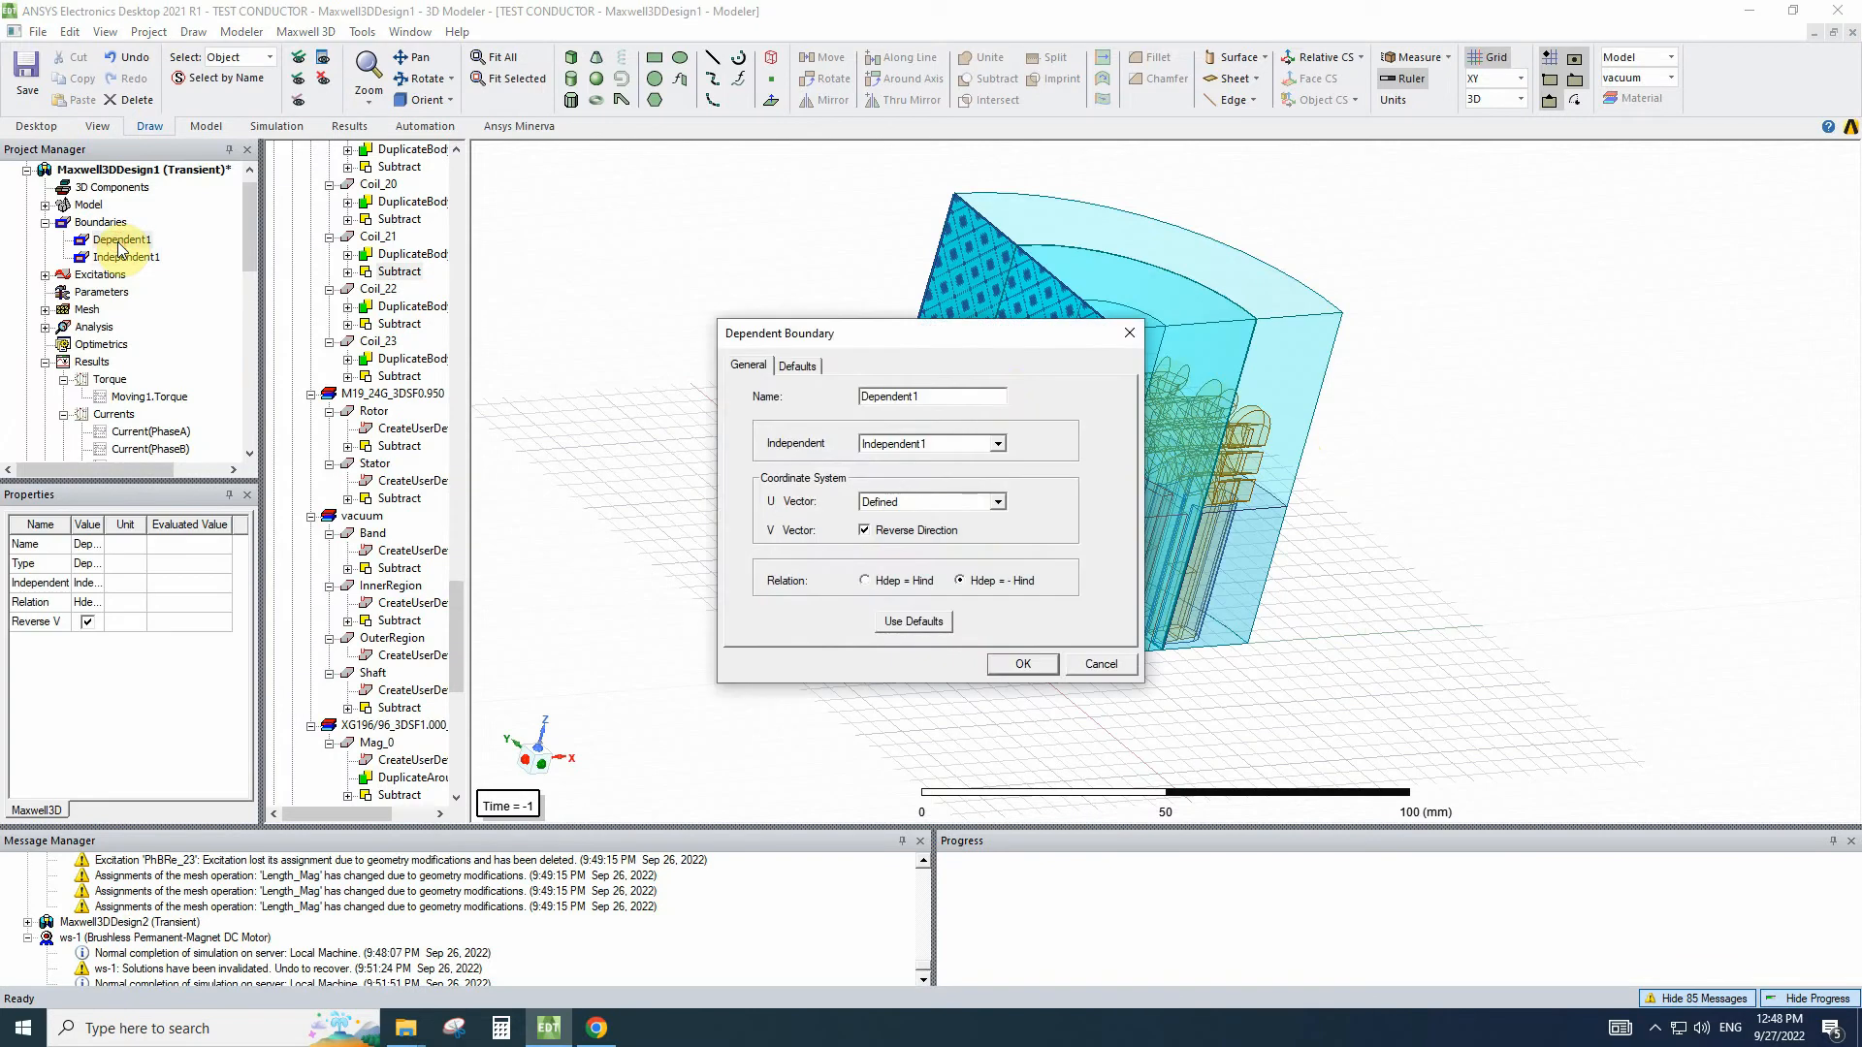
left_click_drag(1001, 340, 649, 295)
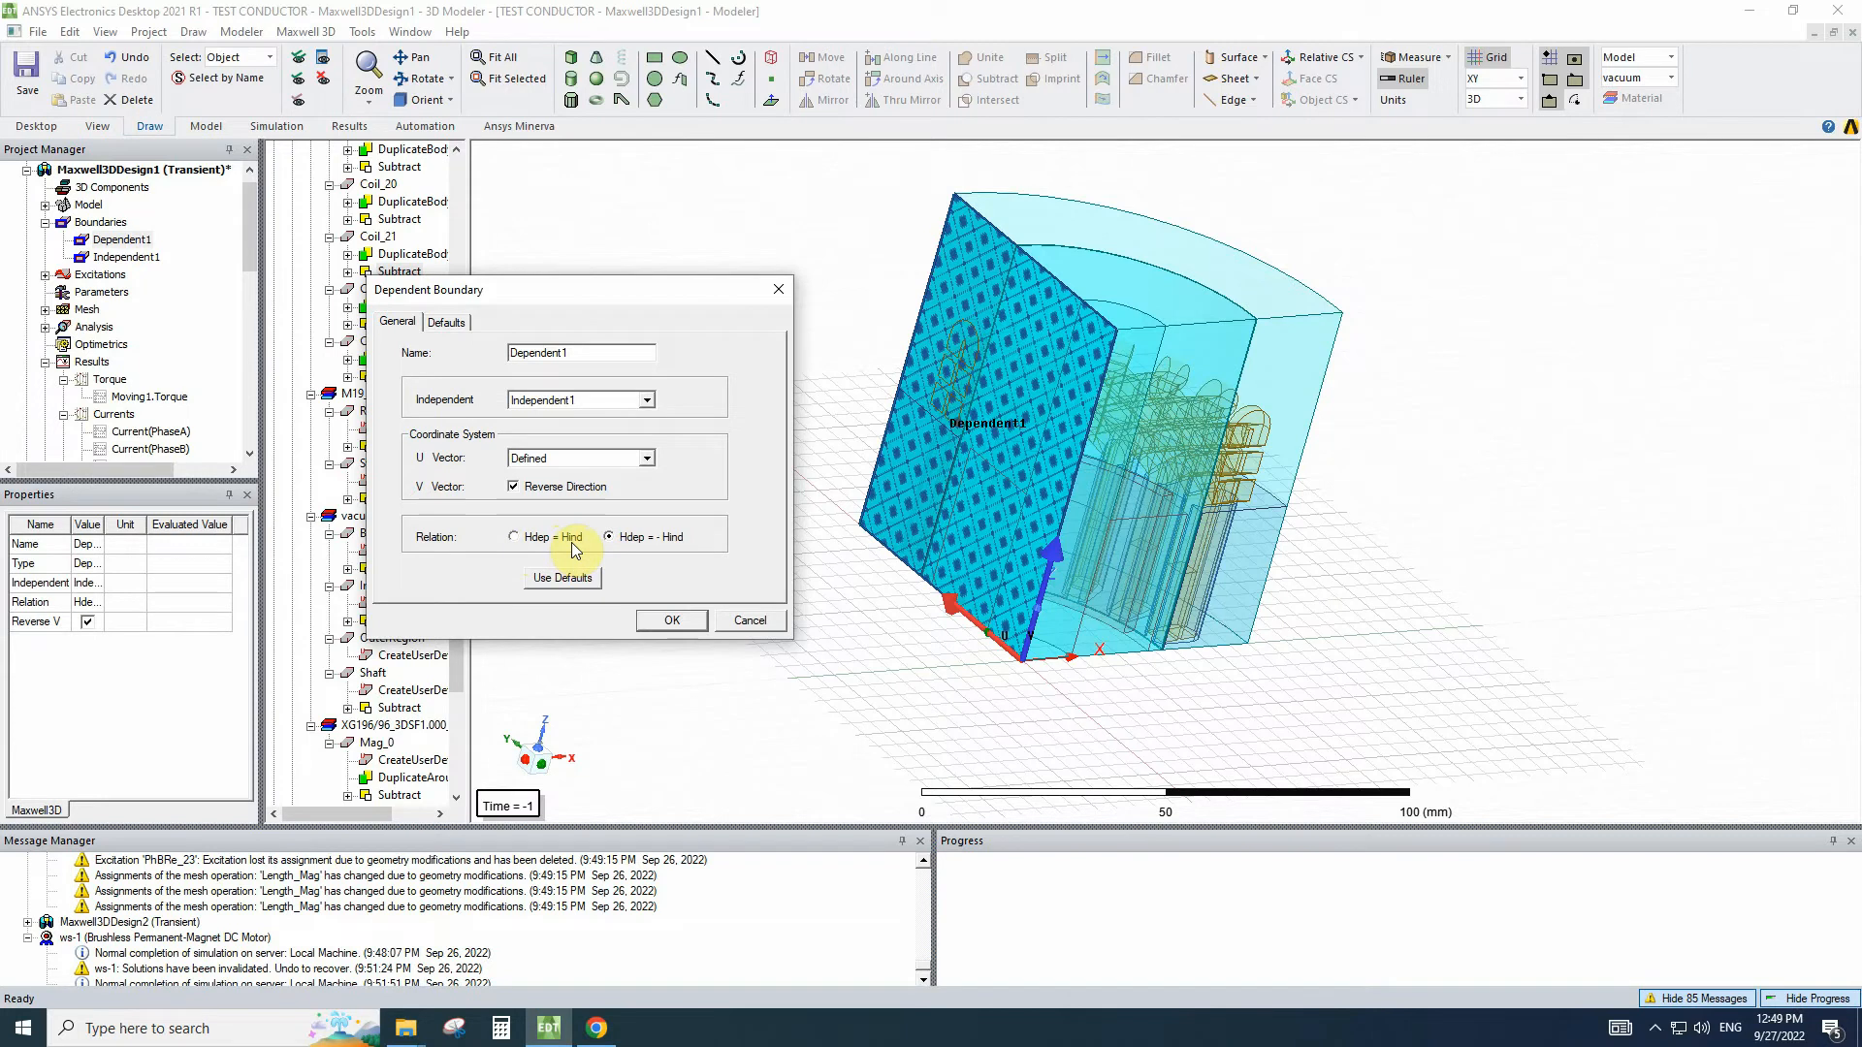
left_click(671, 620)
Collapse Maxwell3DDesign1, open Maxwell3DDesign2 and show all hidden objects of its full motor model.
scroll(37, 192, "up", 1)
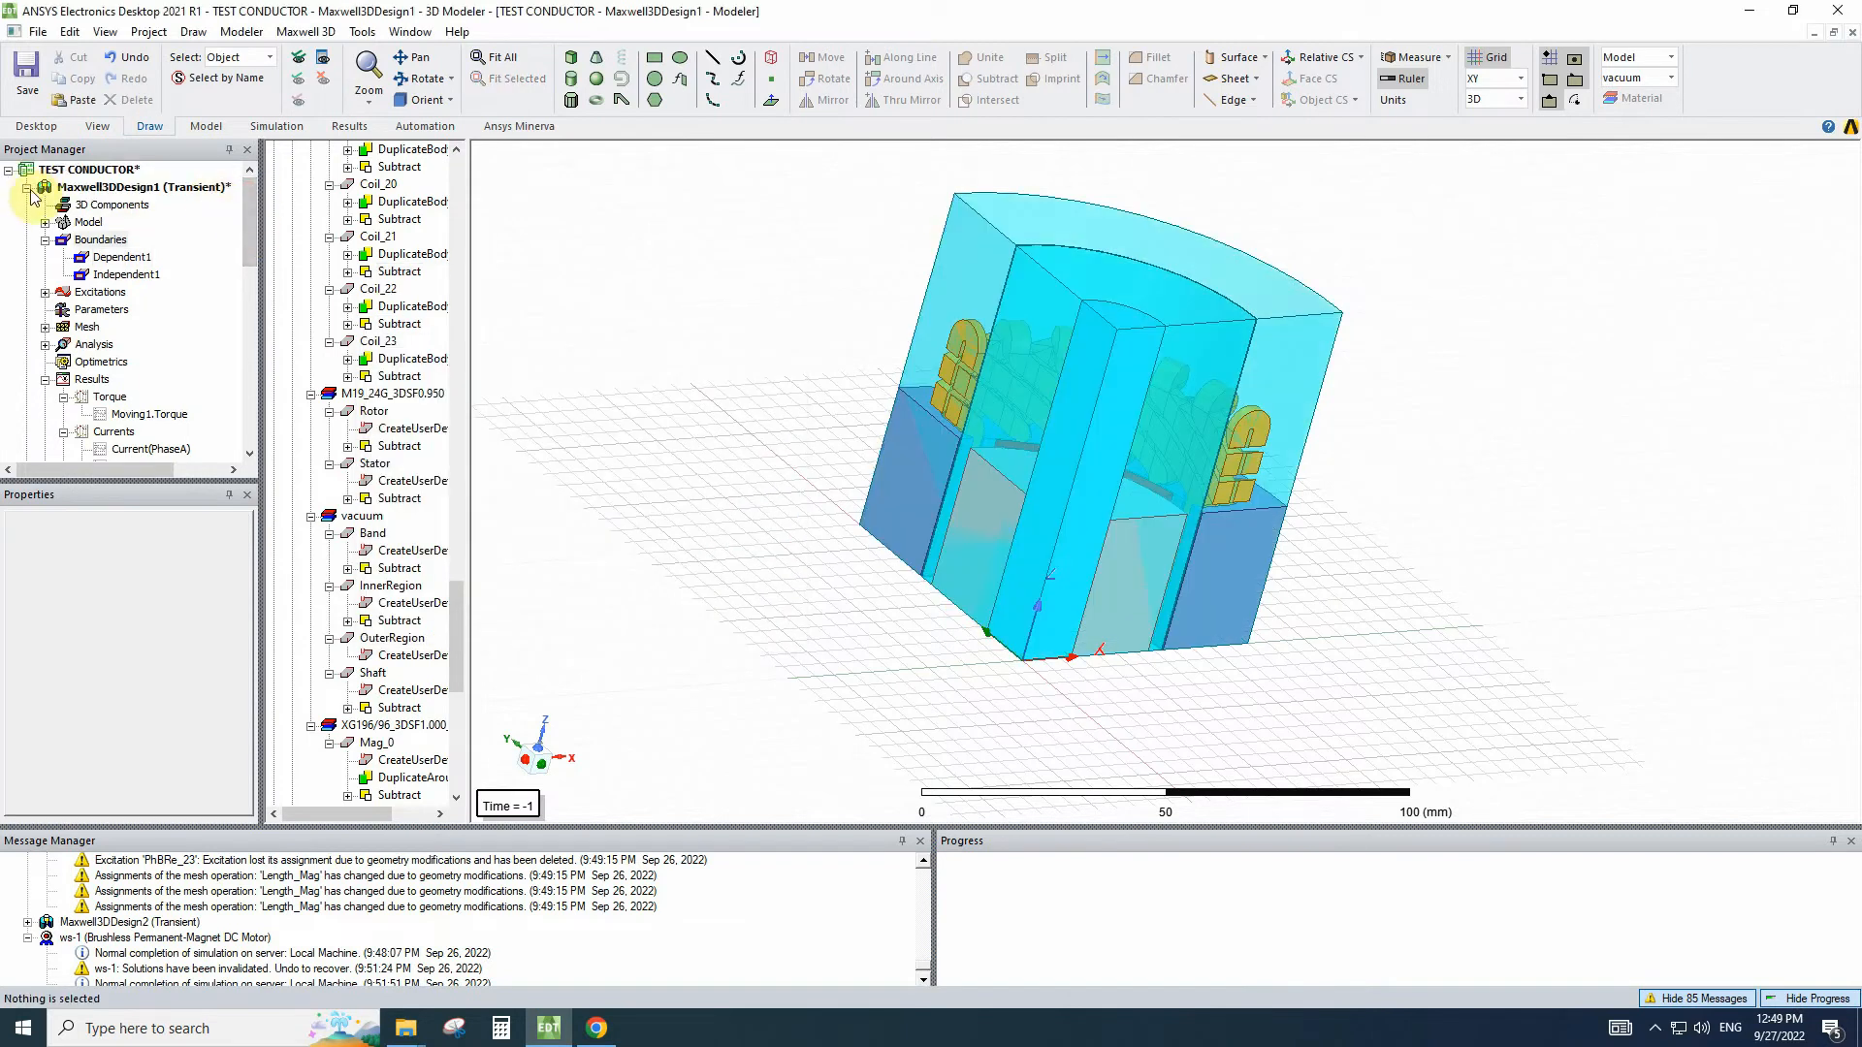
left_click(27, 187)
double_click(75, 206)
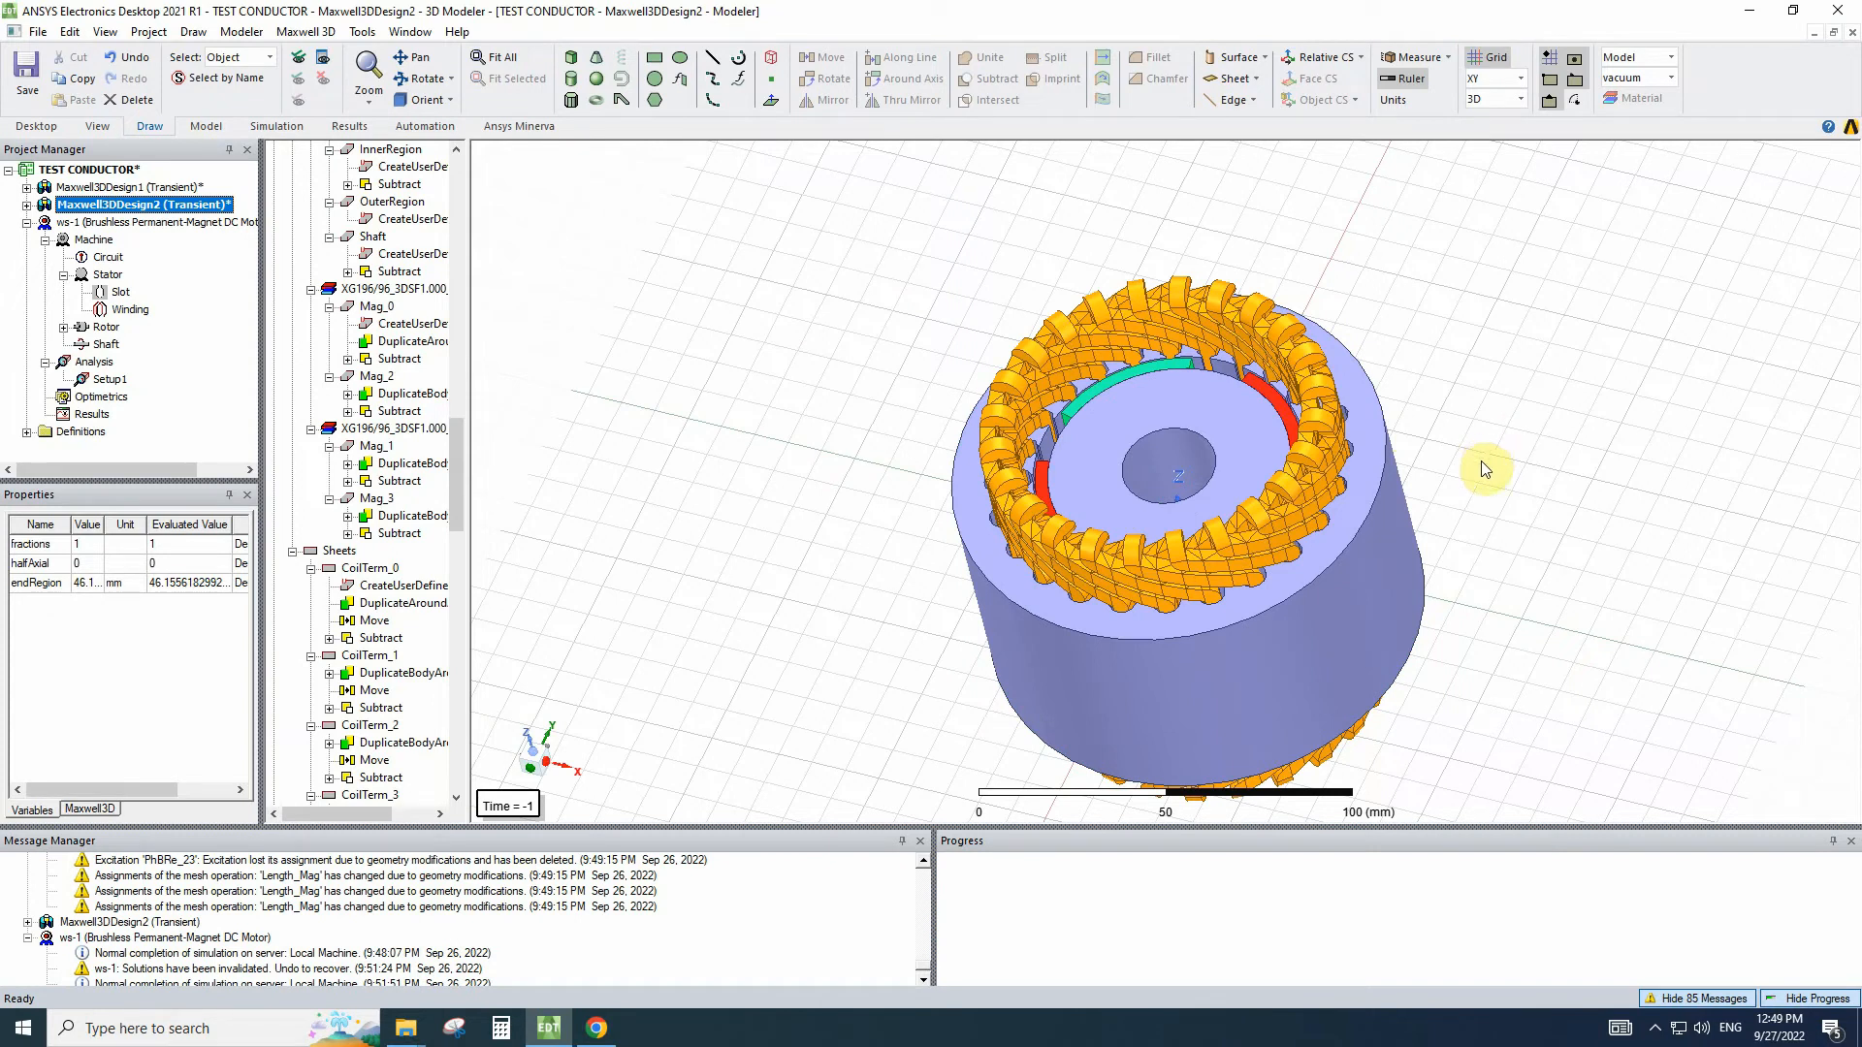
left_click_drag(1484, 469, 1338, 471, "alt")
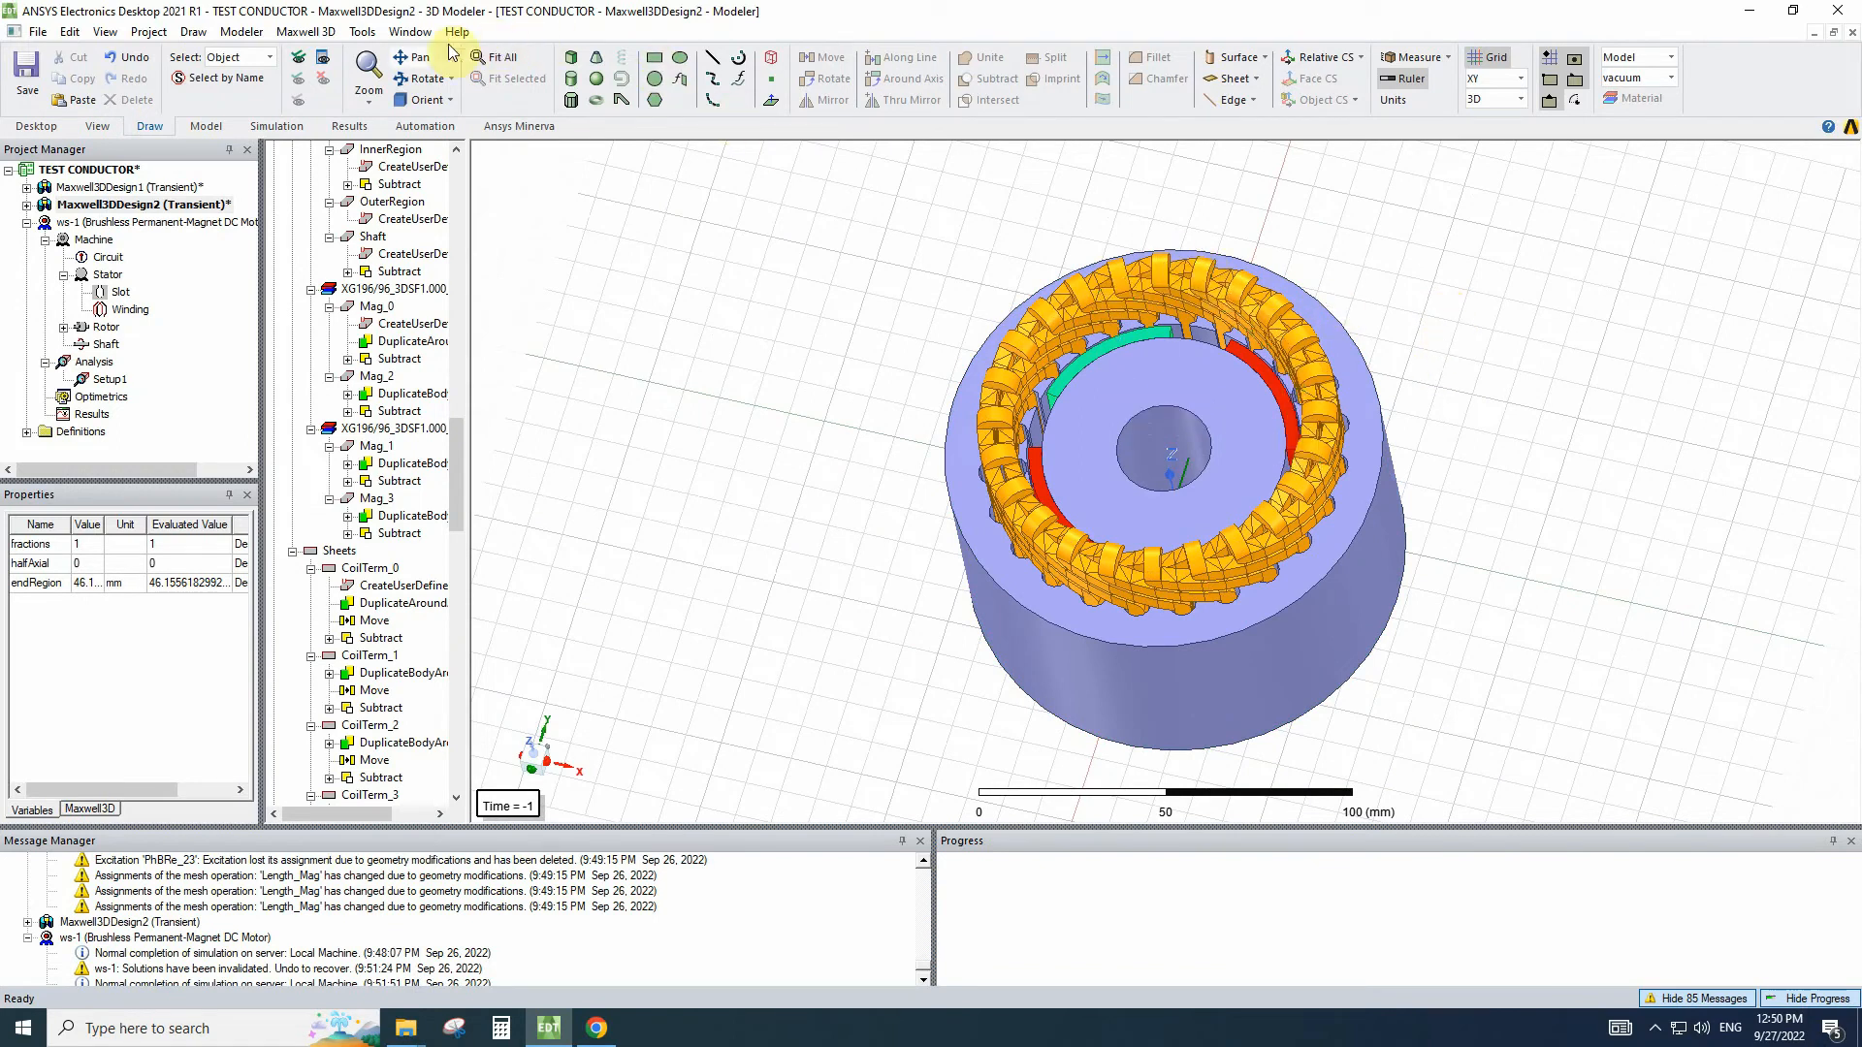
left_click(303, 57)
middle_click_drag(1454, 374, 1488, 299)
Split all objects of the full motor model along the YZ plane, keeping the positive side.
left_click_drag(1537, 194, 839, 782)
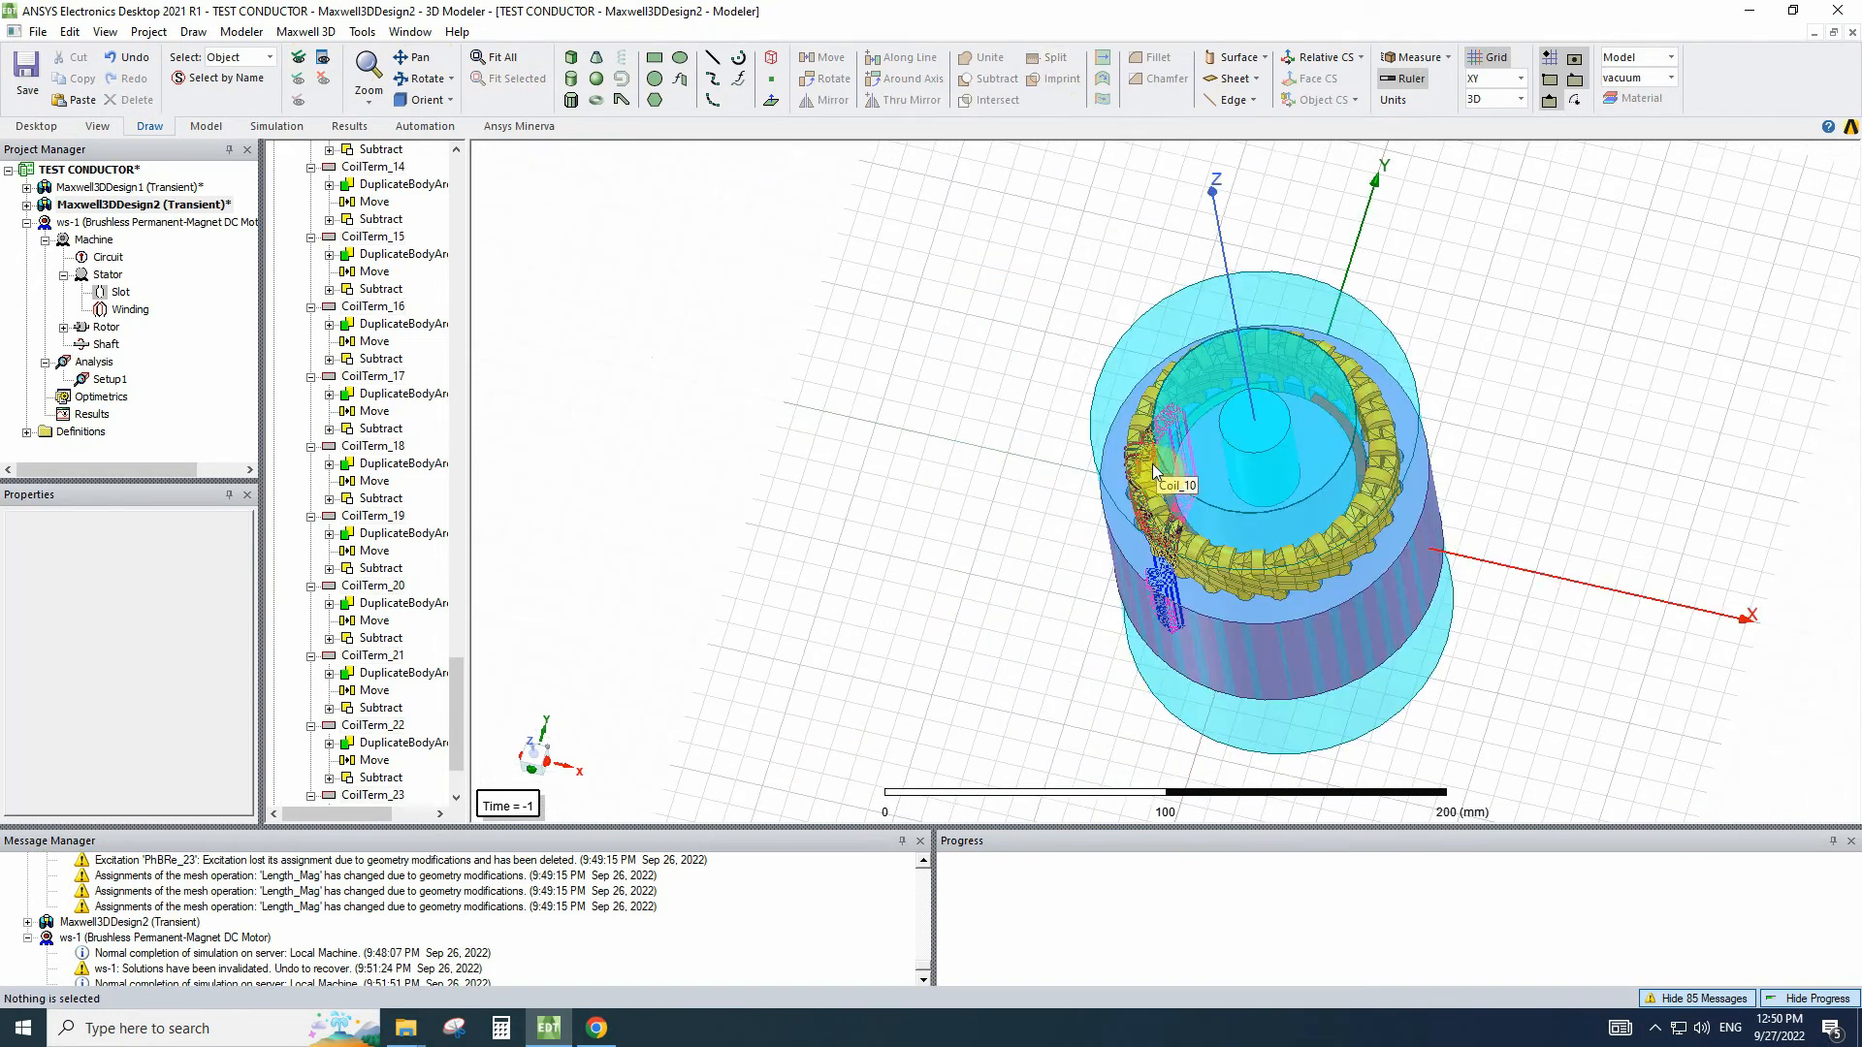
middle_click_drag(1182, 456, 1185, 457)
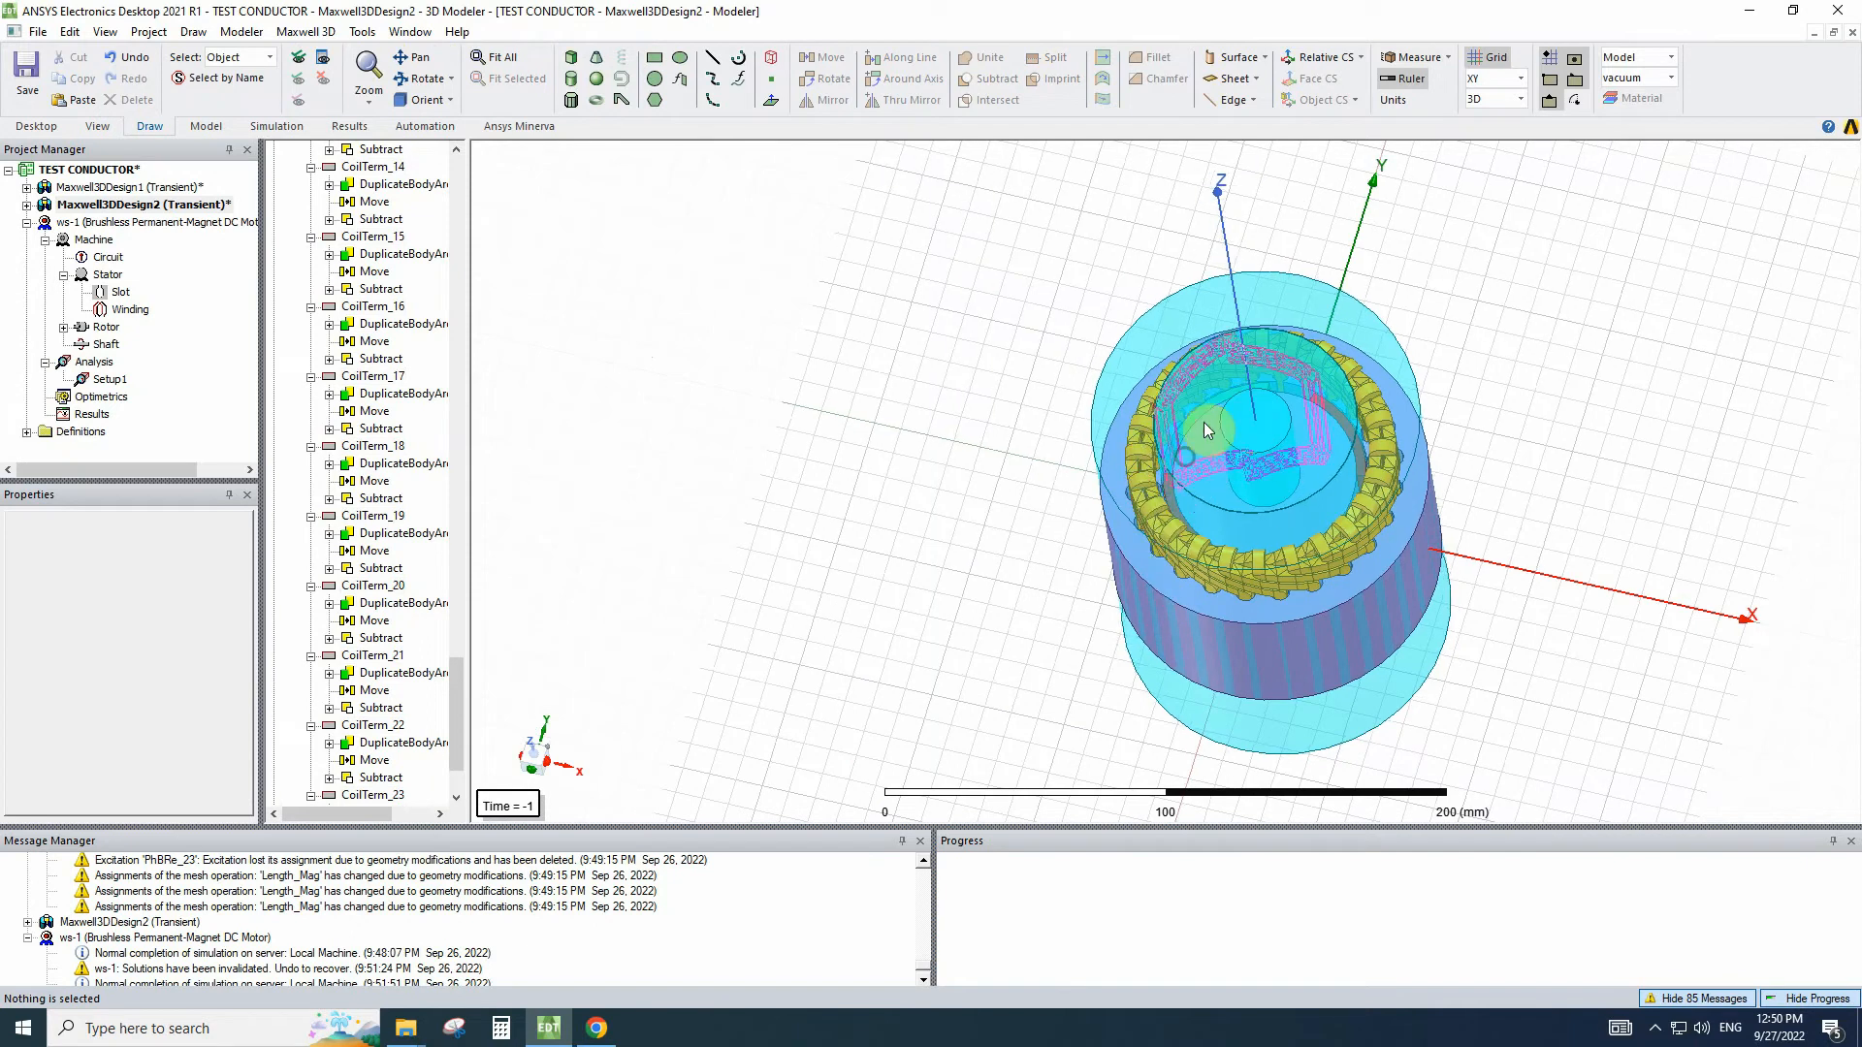
middle_click_drag(1247, 432, 1351, 215)
left_click_drag(1464, 221, 1040, 758)
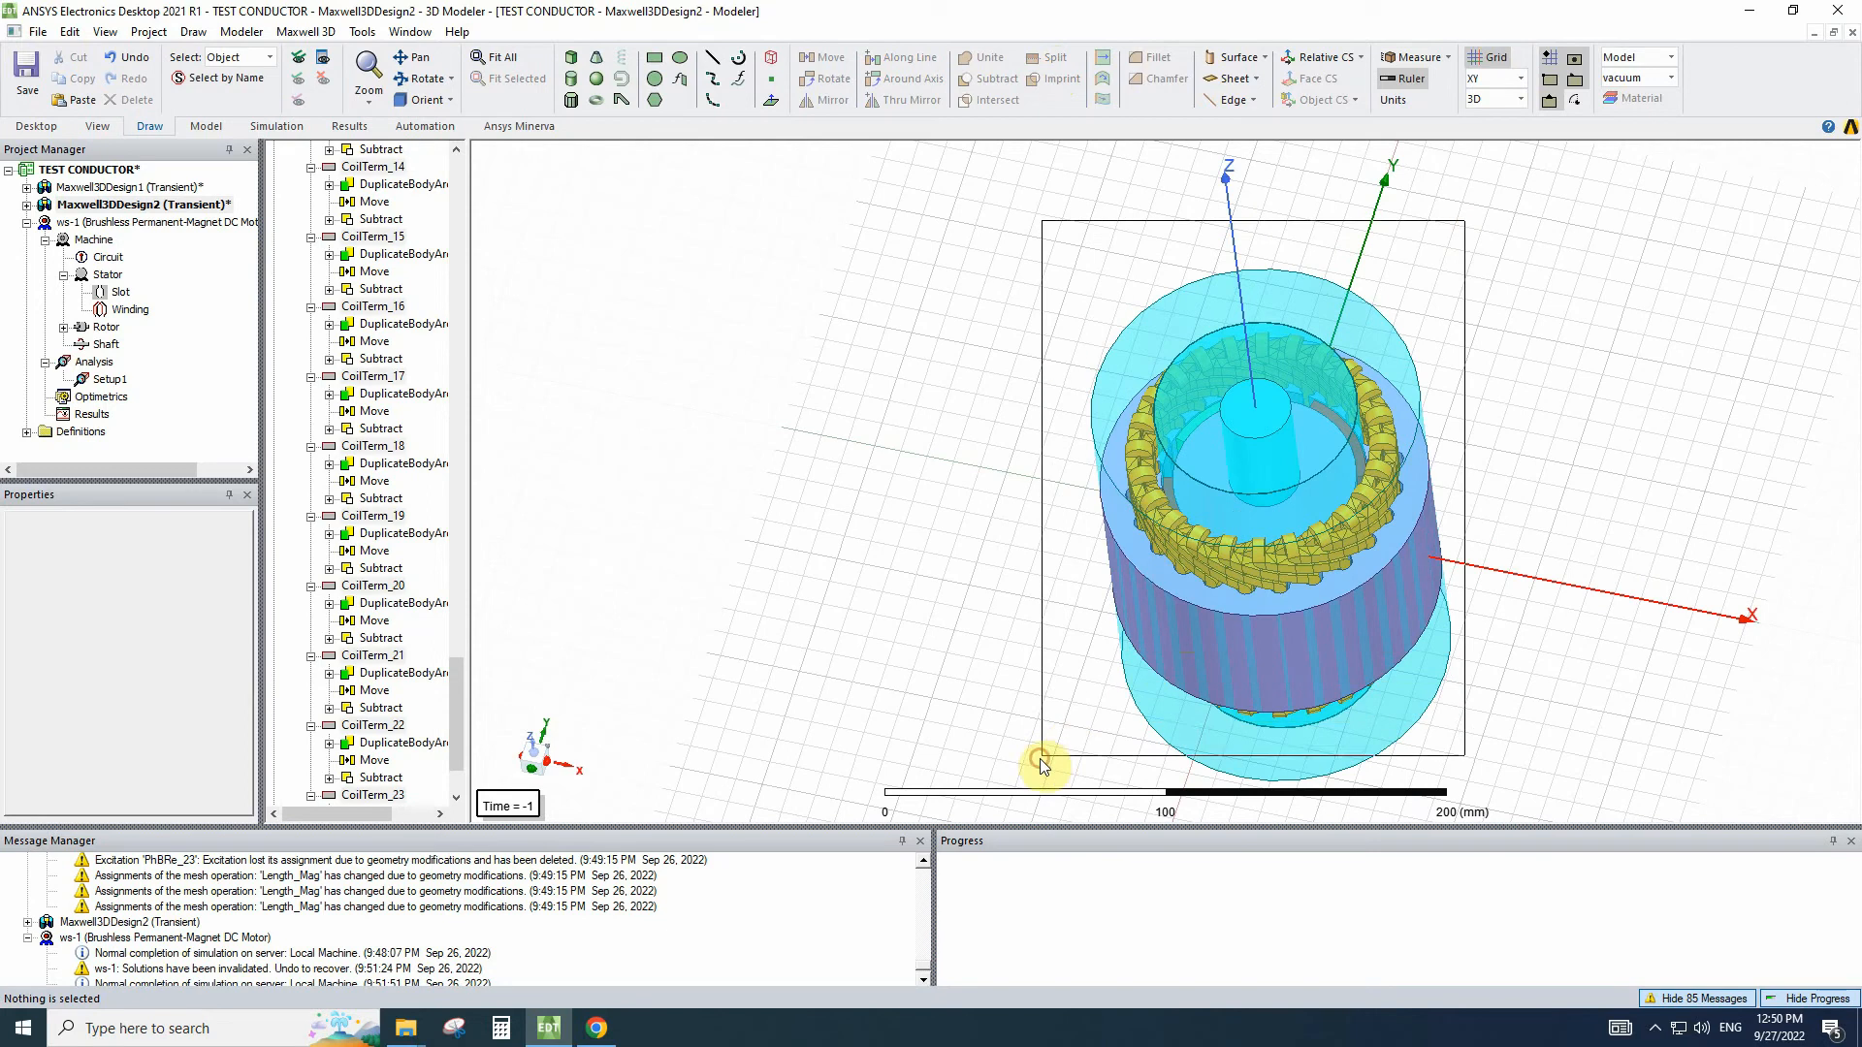
left_click(1038, 55)
left_click(211, 111)
left_click(188, 143)
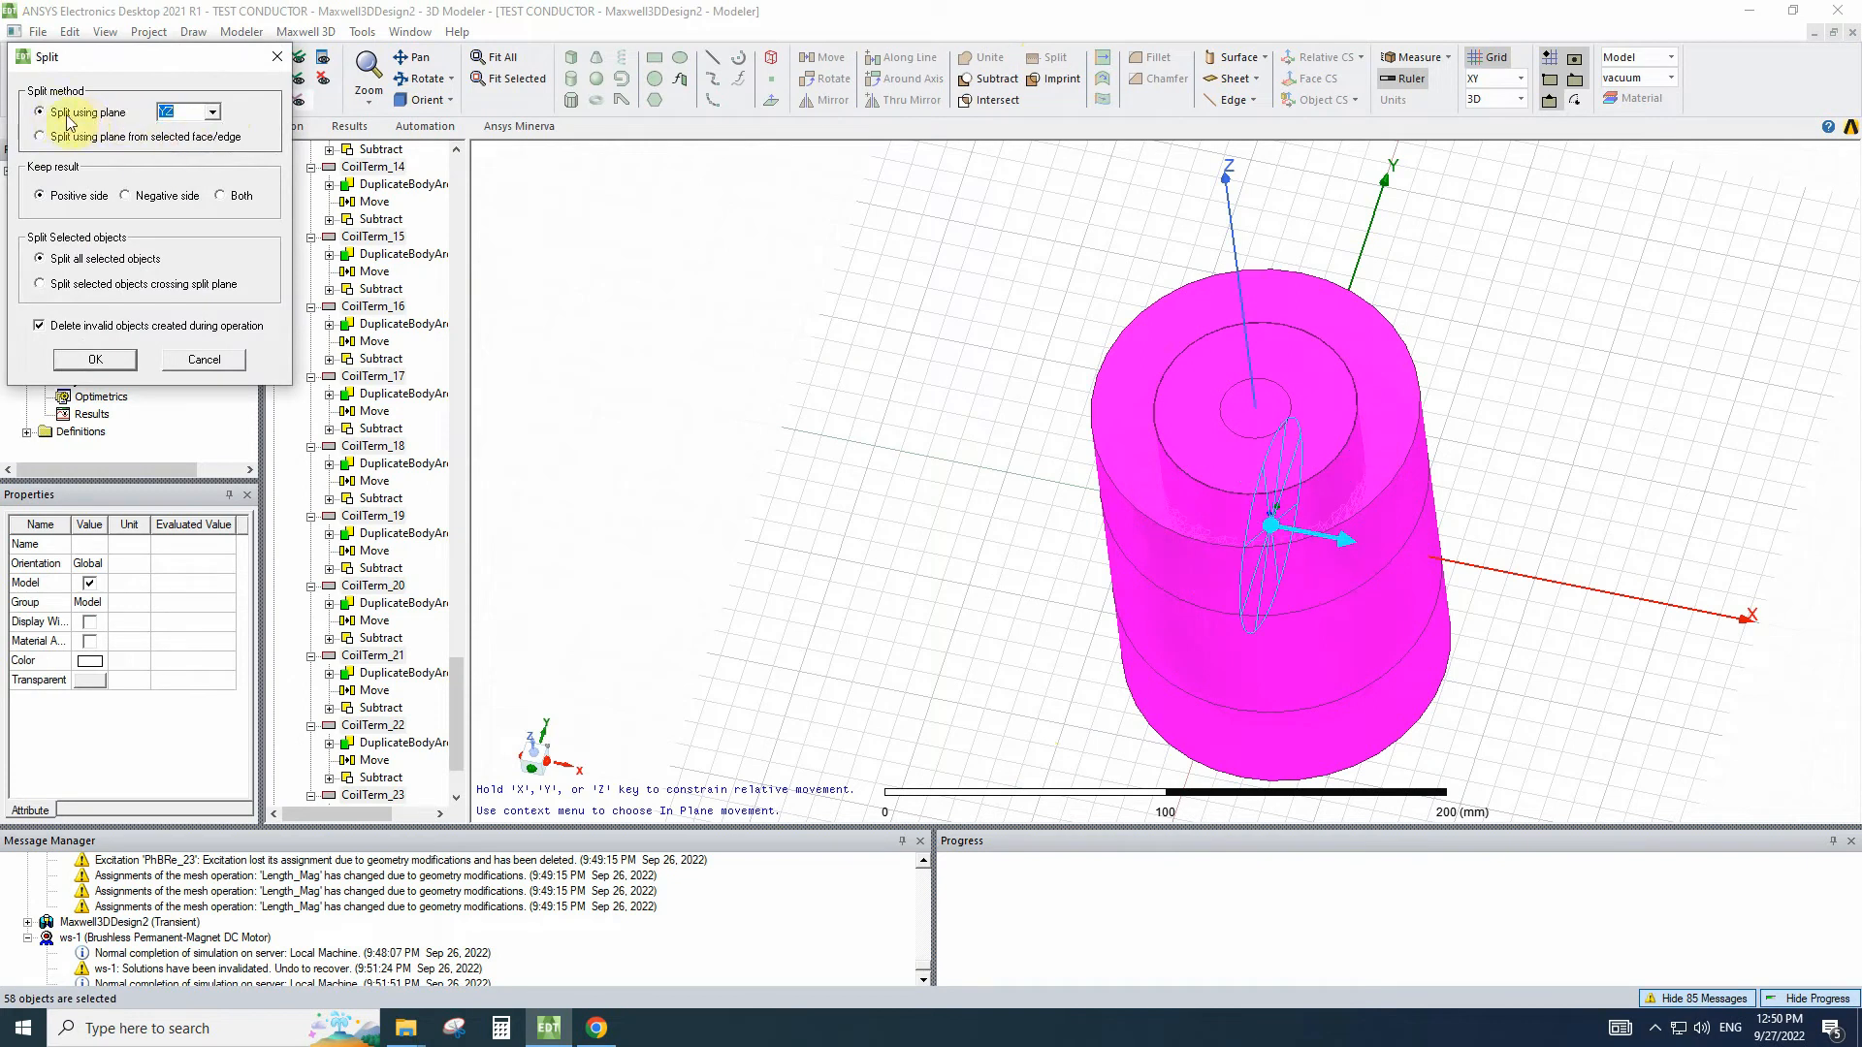
left_click(90, 360)
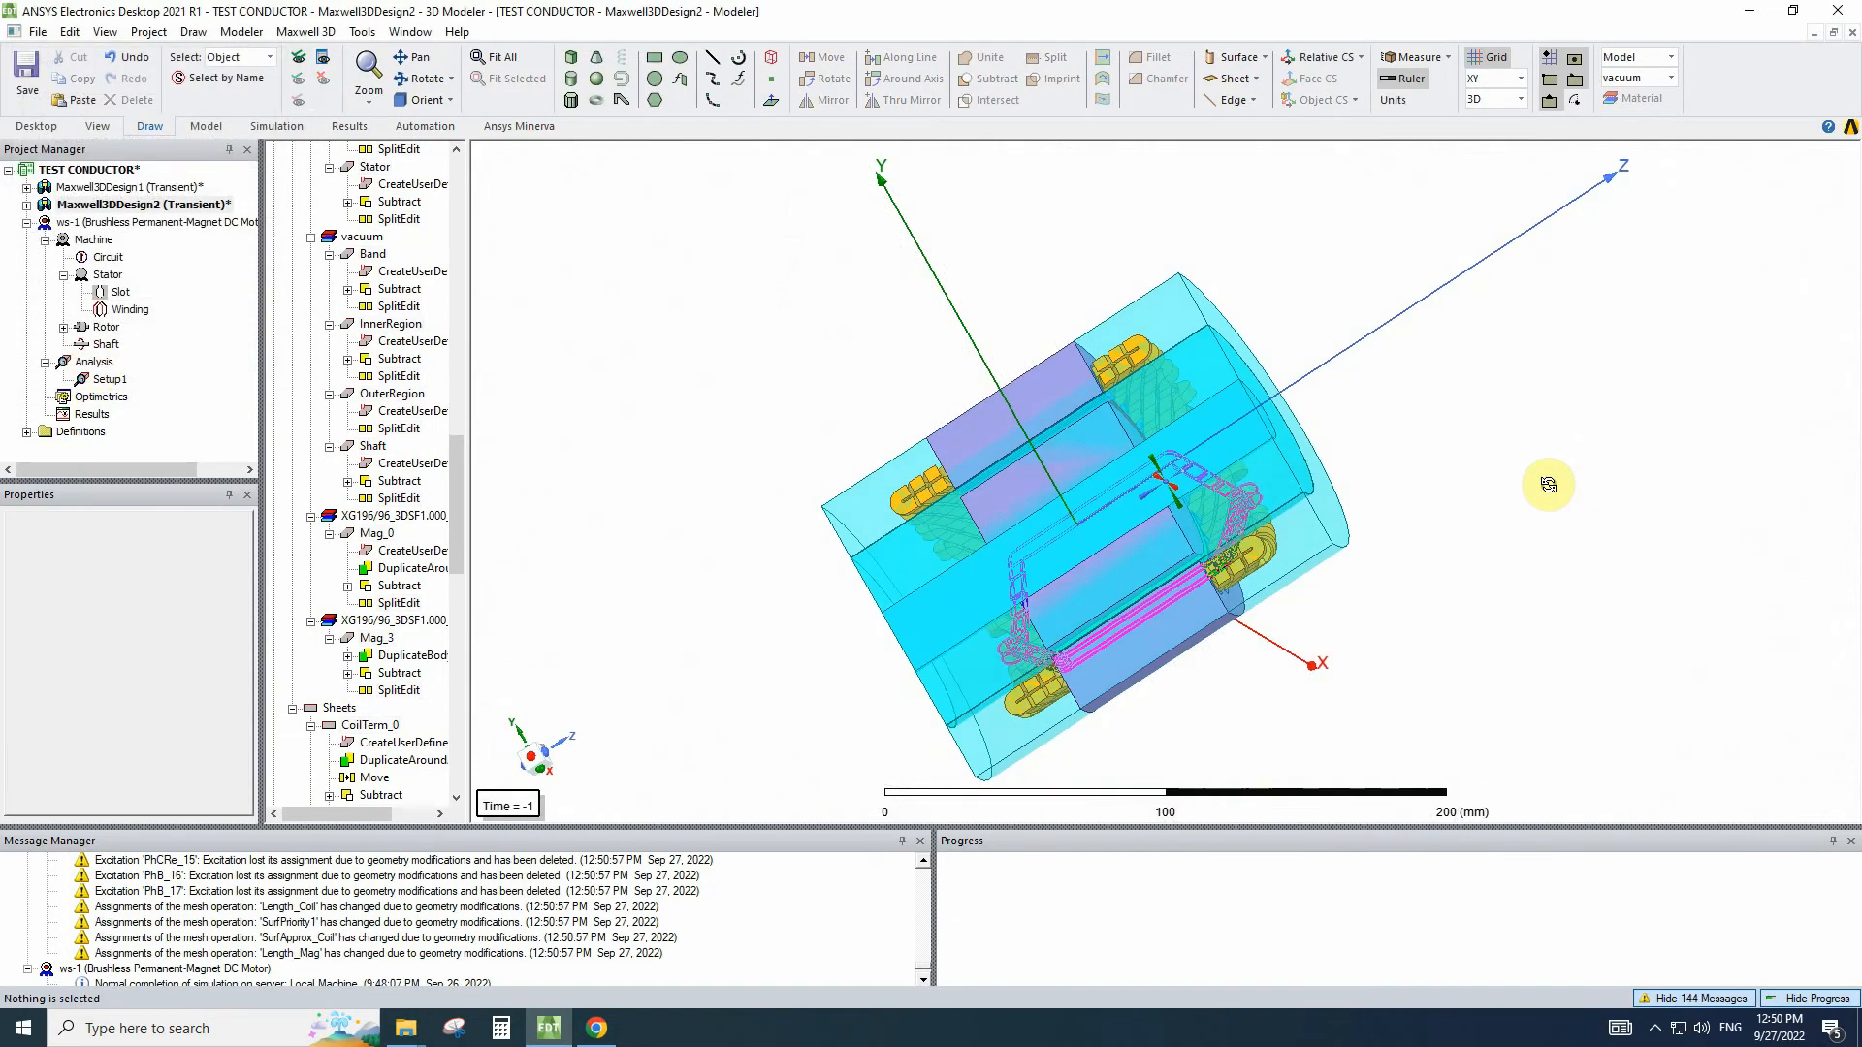
Split all objects of the half motor model along the ZX plane, keeping the positive side.
left_click_drag(1286, 502, 1076, 530, "alt")
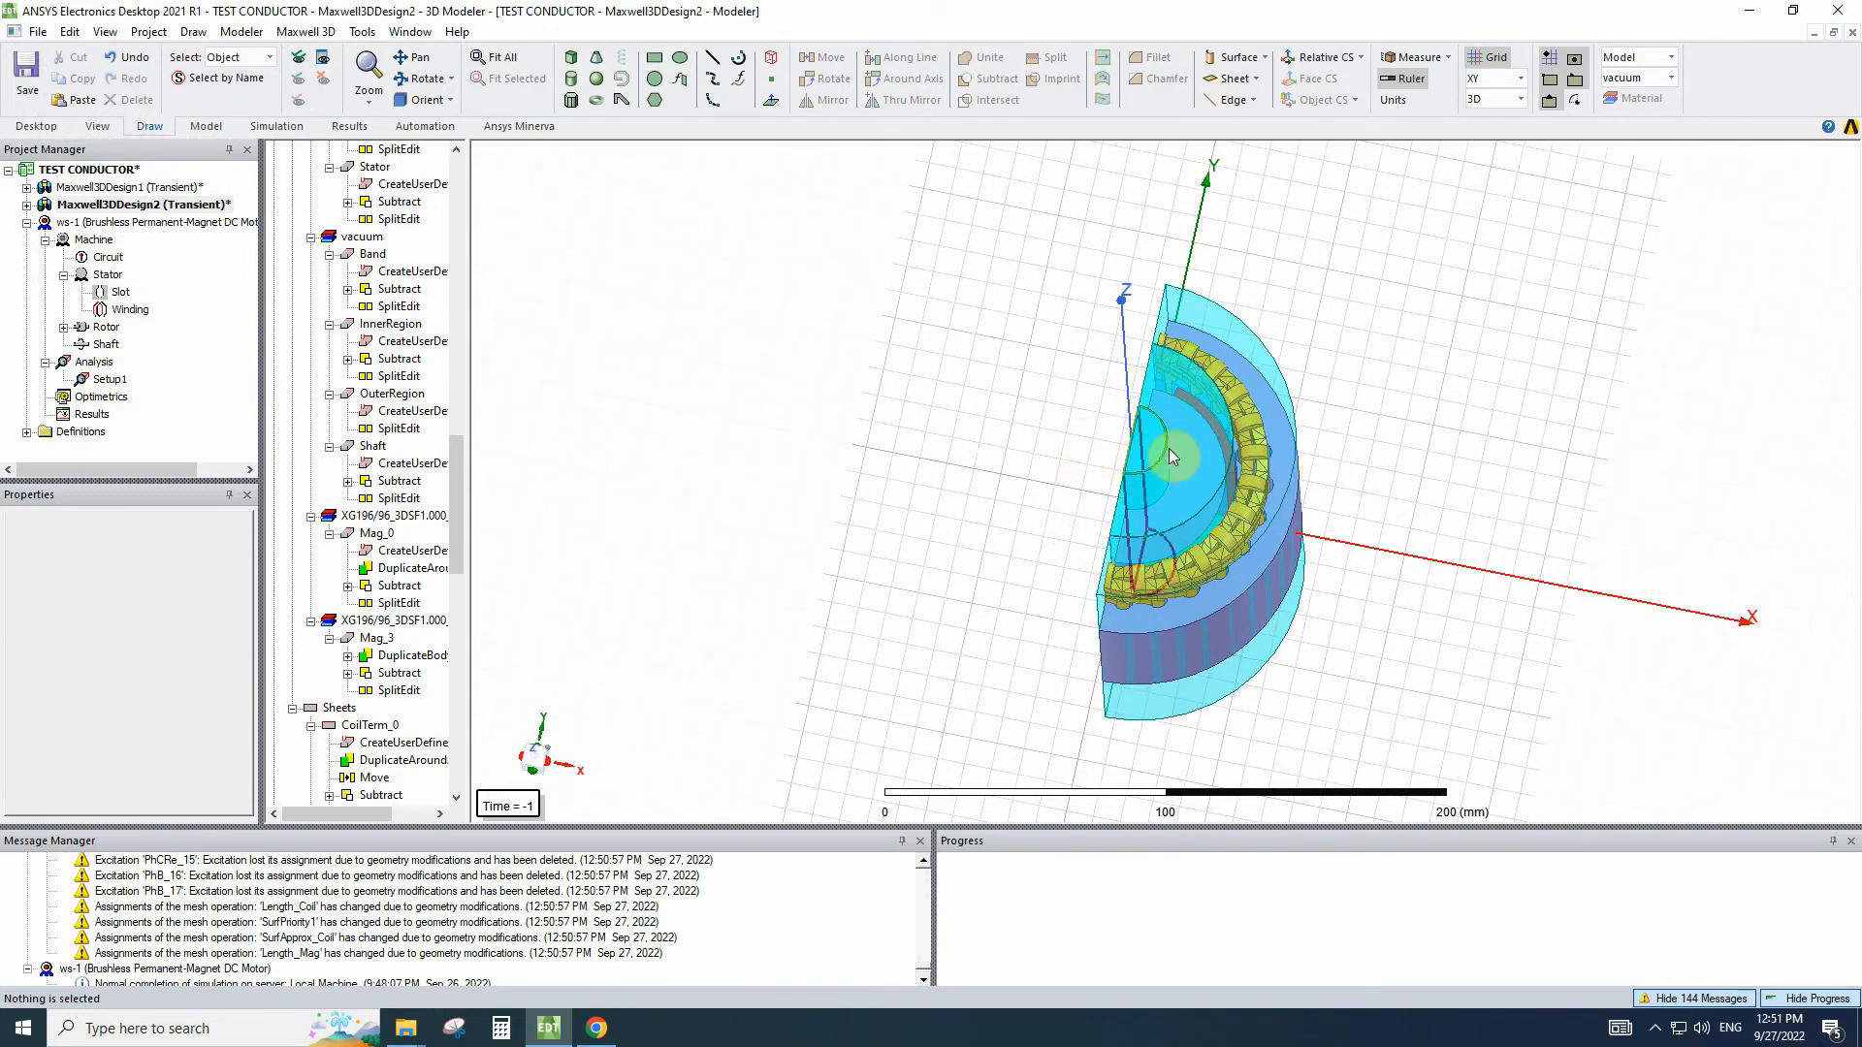
left_click_drag(1377, 262, 1010, 707)
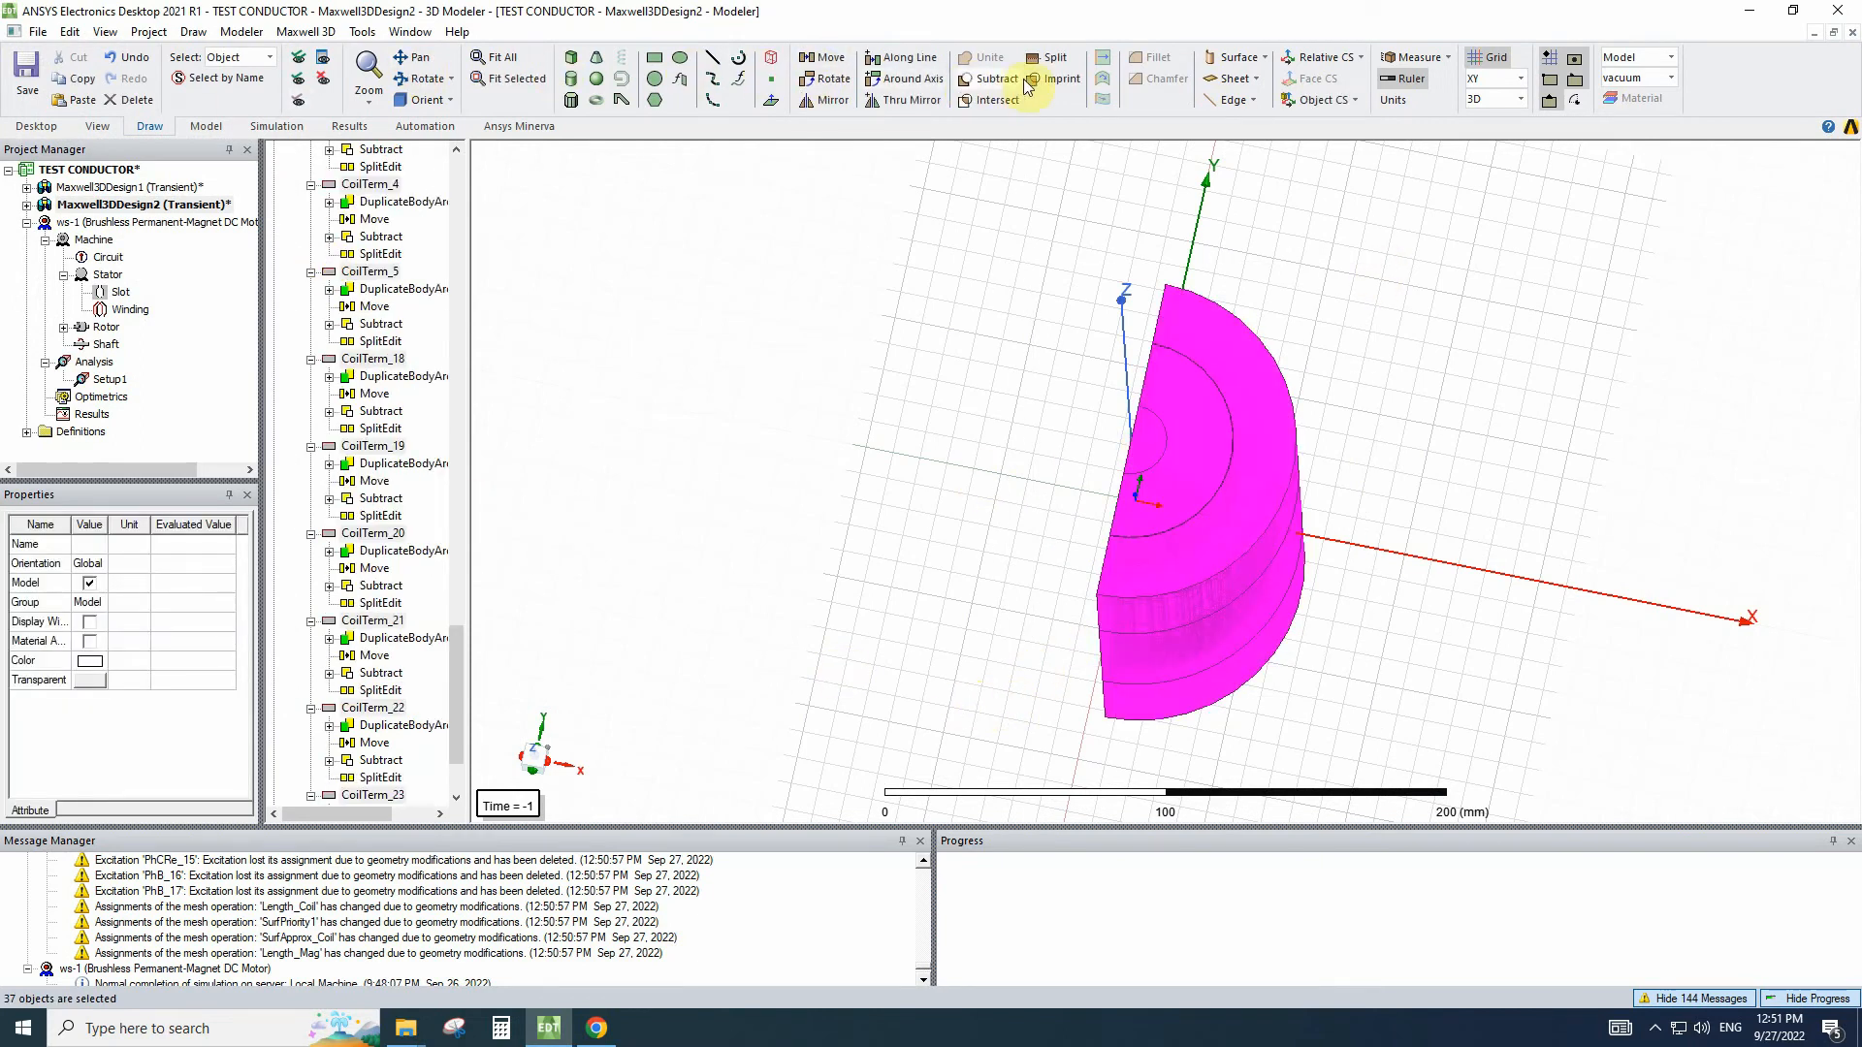
left_click(1052, 60)
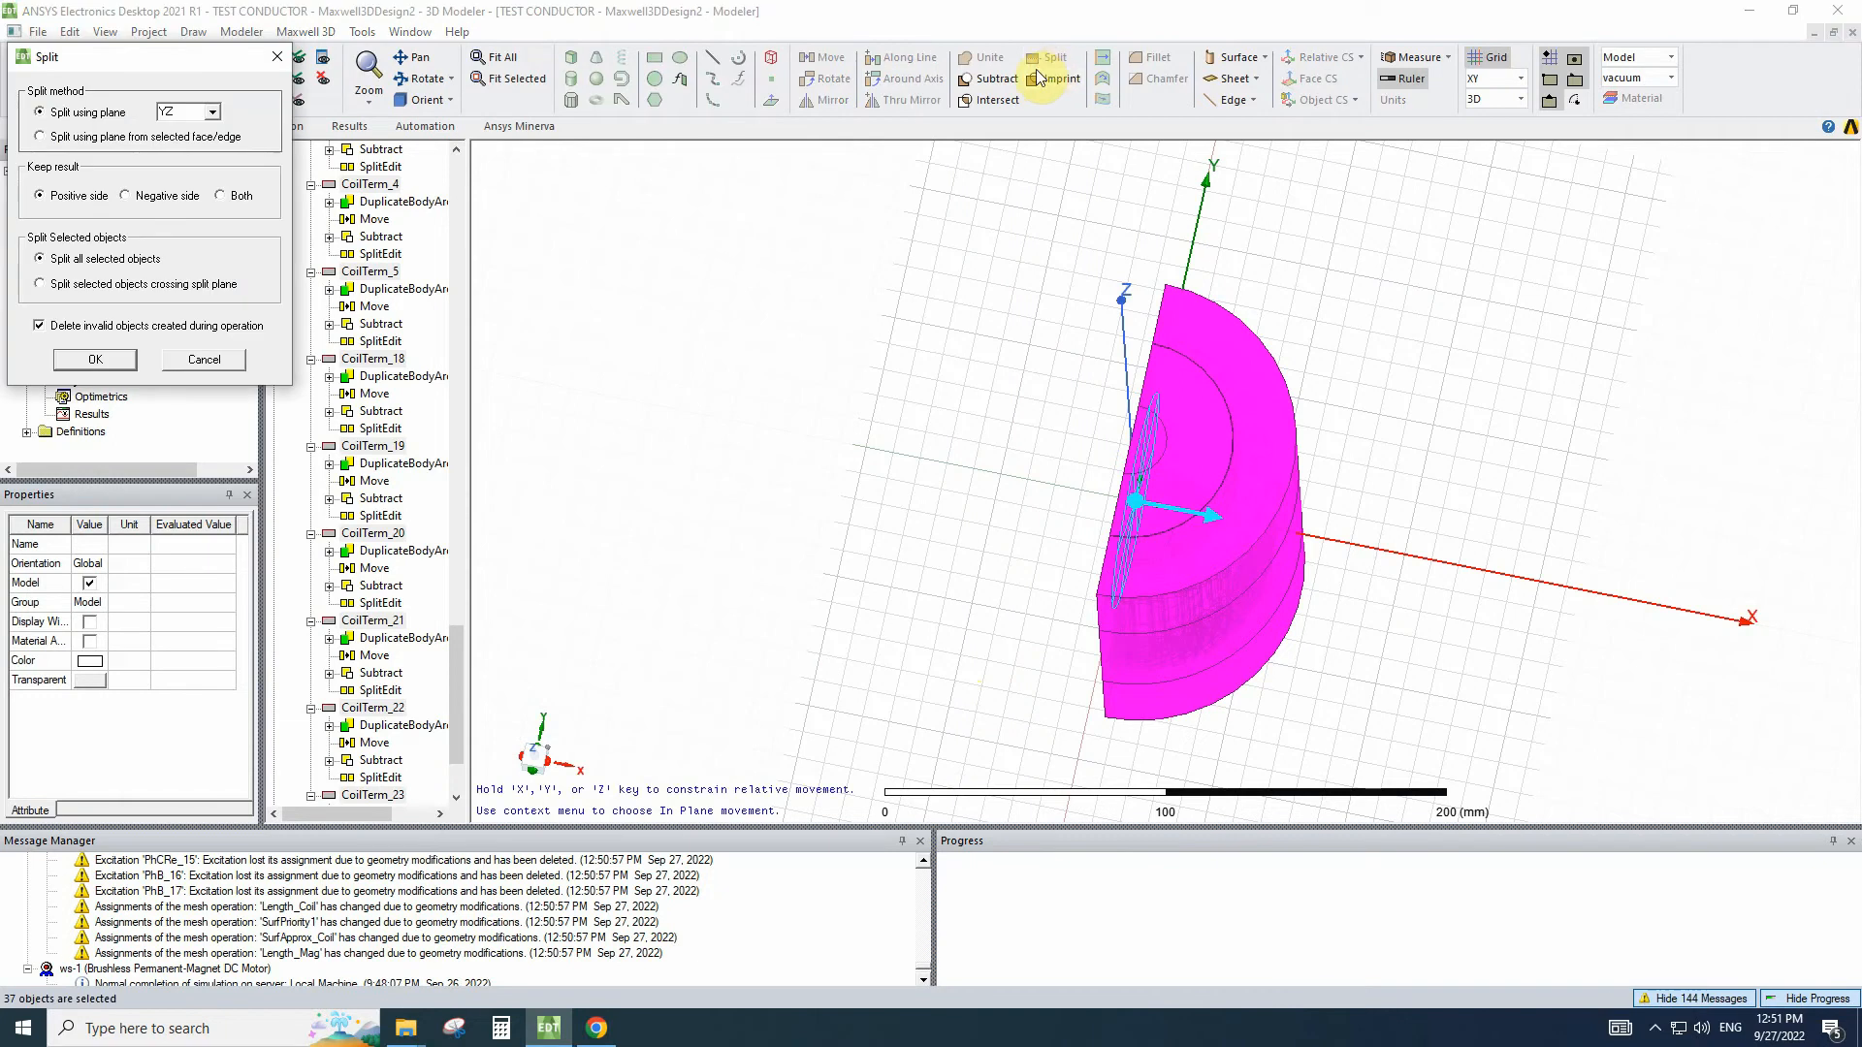
left_click(189, 112)
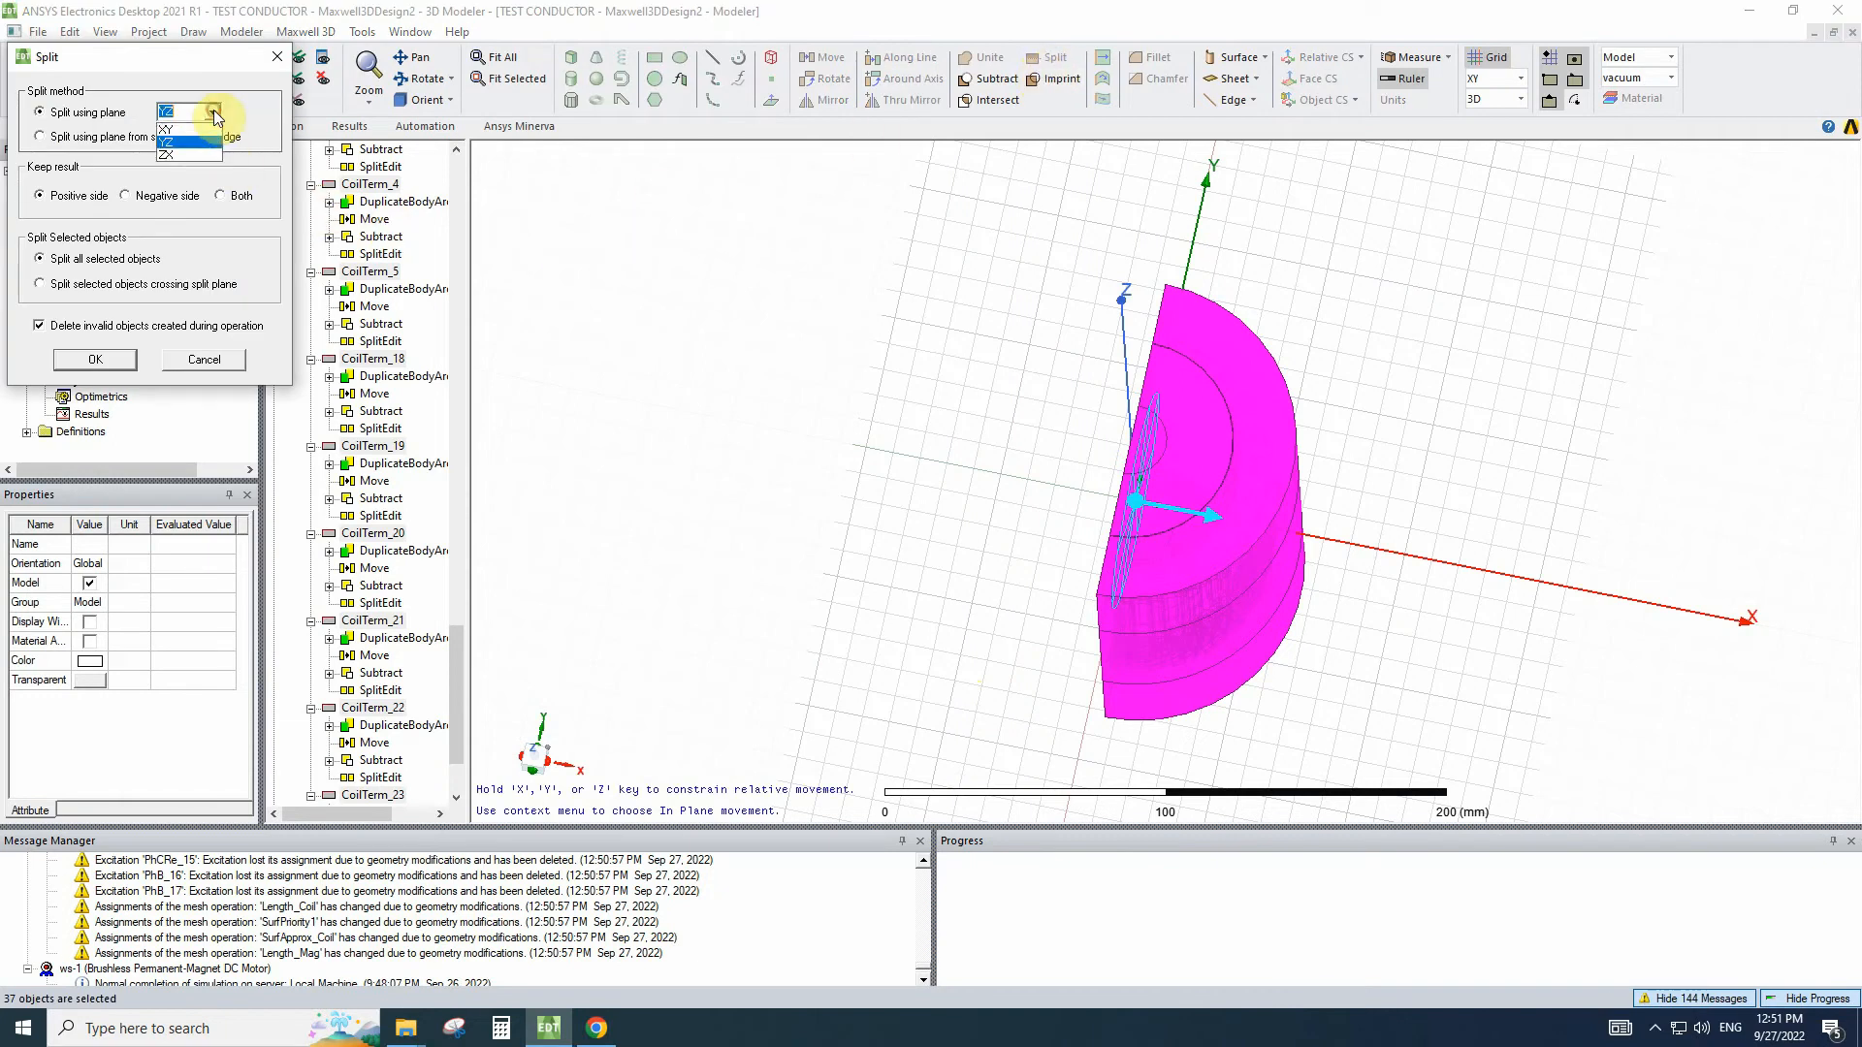
left_click(191, 155)
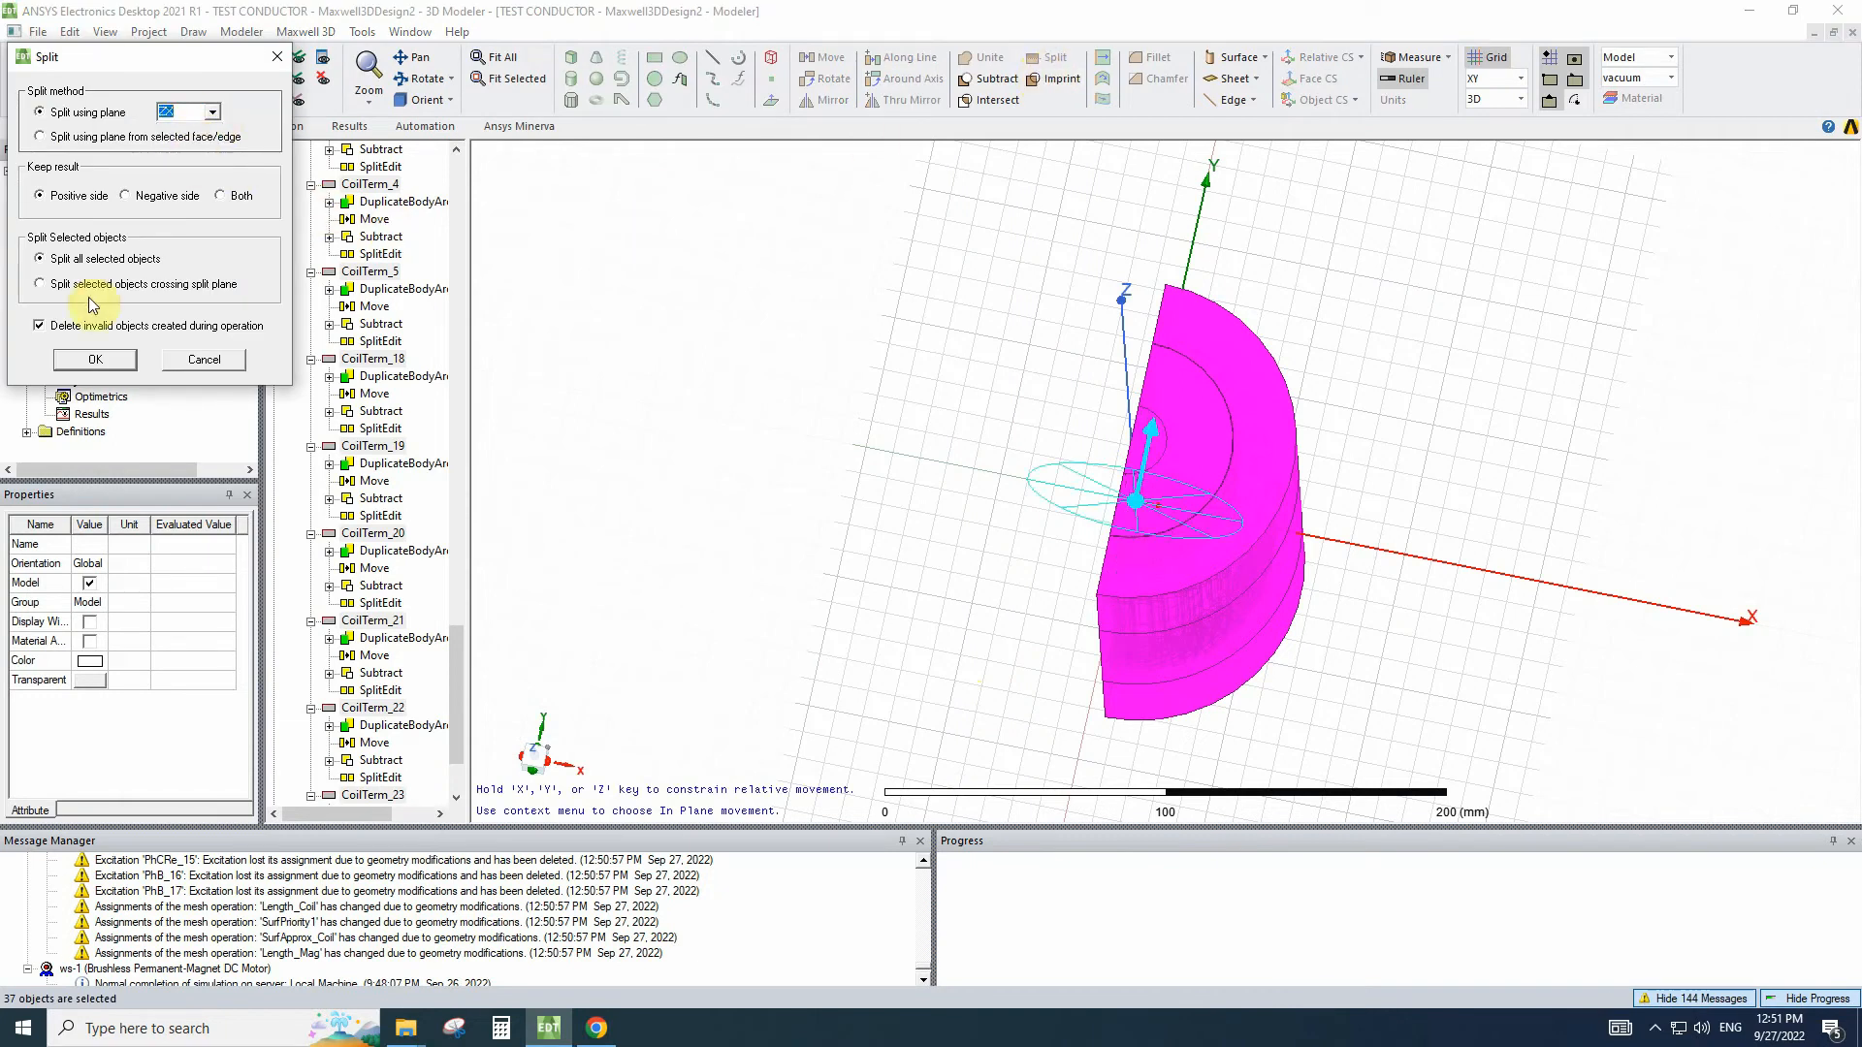
left_click(95, 360)
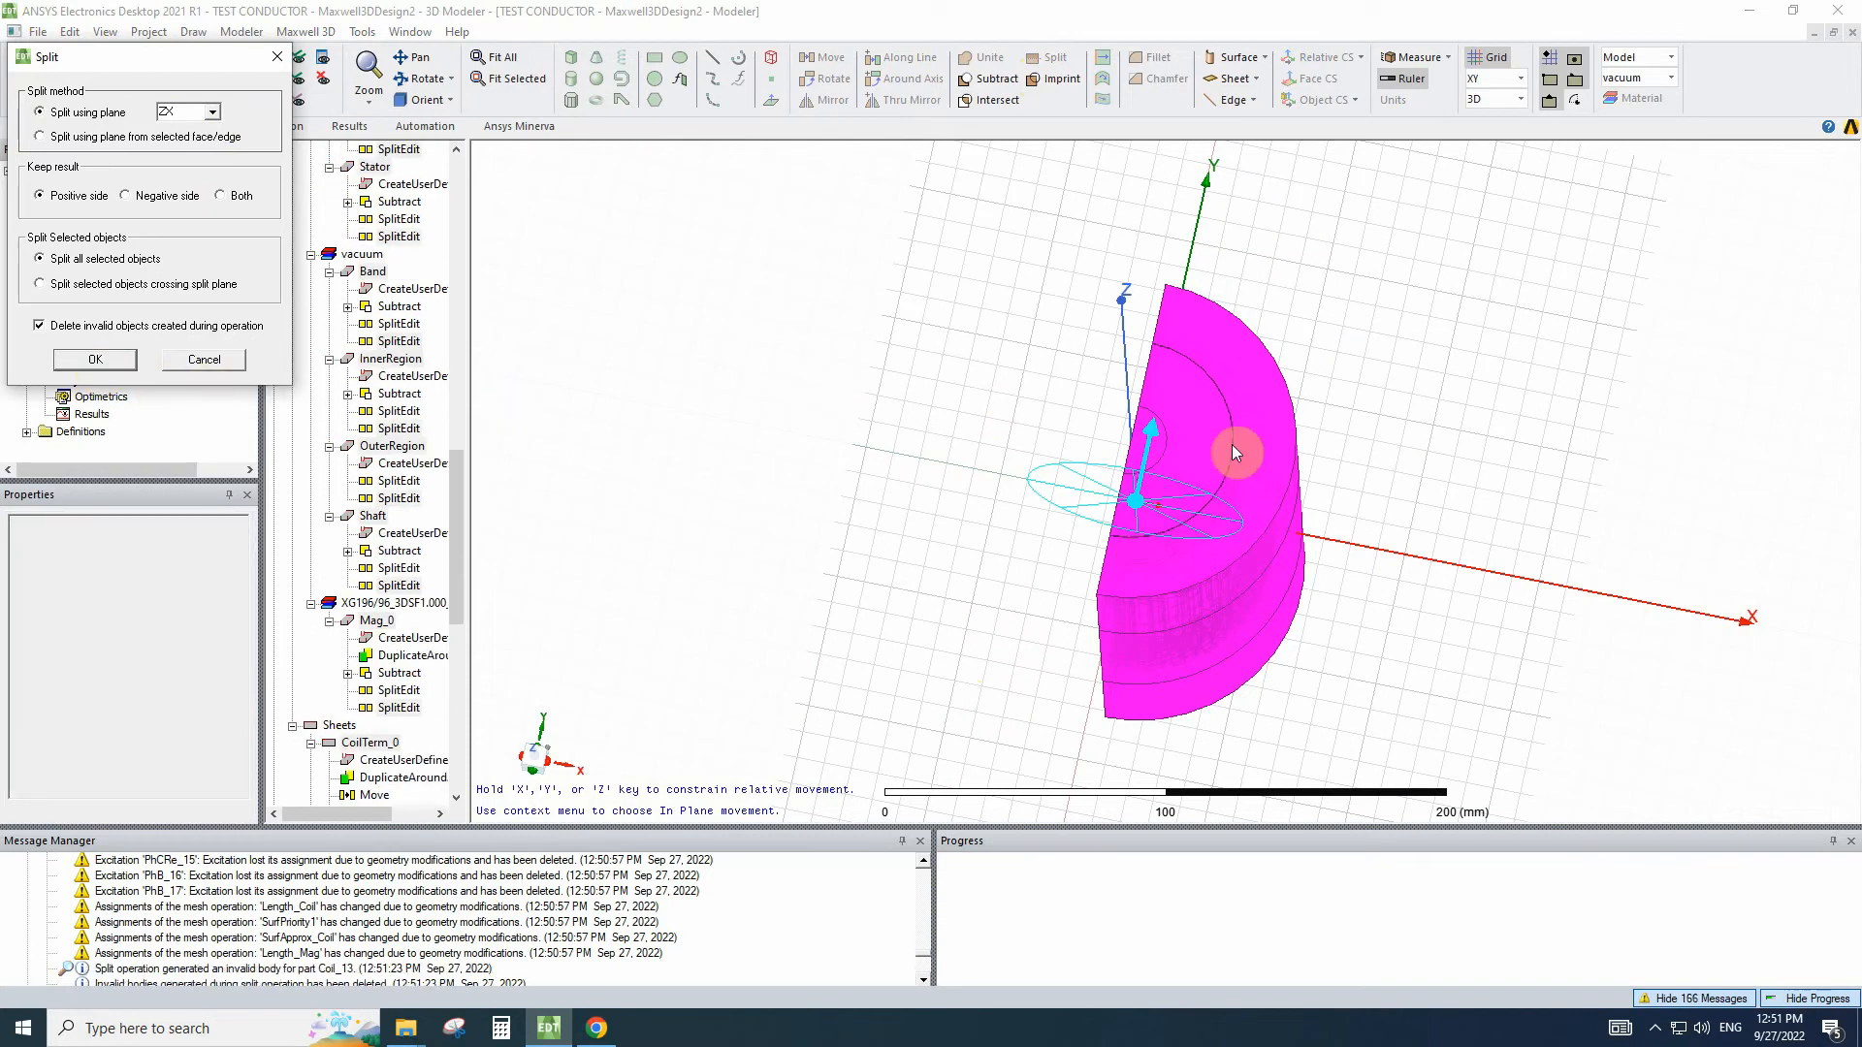
left_click(1538, 431)
Split all objects of the quarter motor model along the XY plane, keeping the positive side.
left_click_drag(1538, 430, 998, 420, "alt")
left_click_drag(1467, 590, 1336, 263, "alt")
left_click_drag(1371, 146, 914, 714)
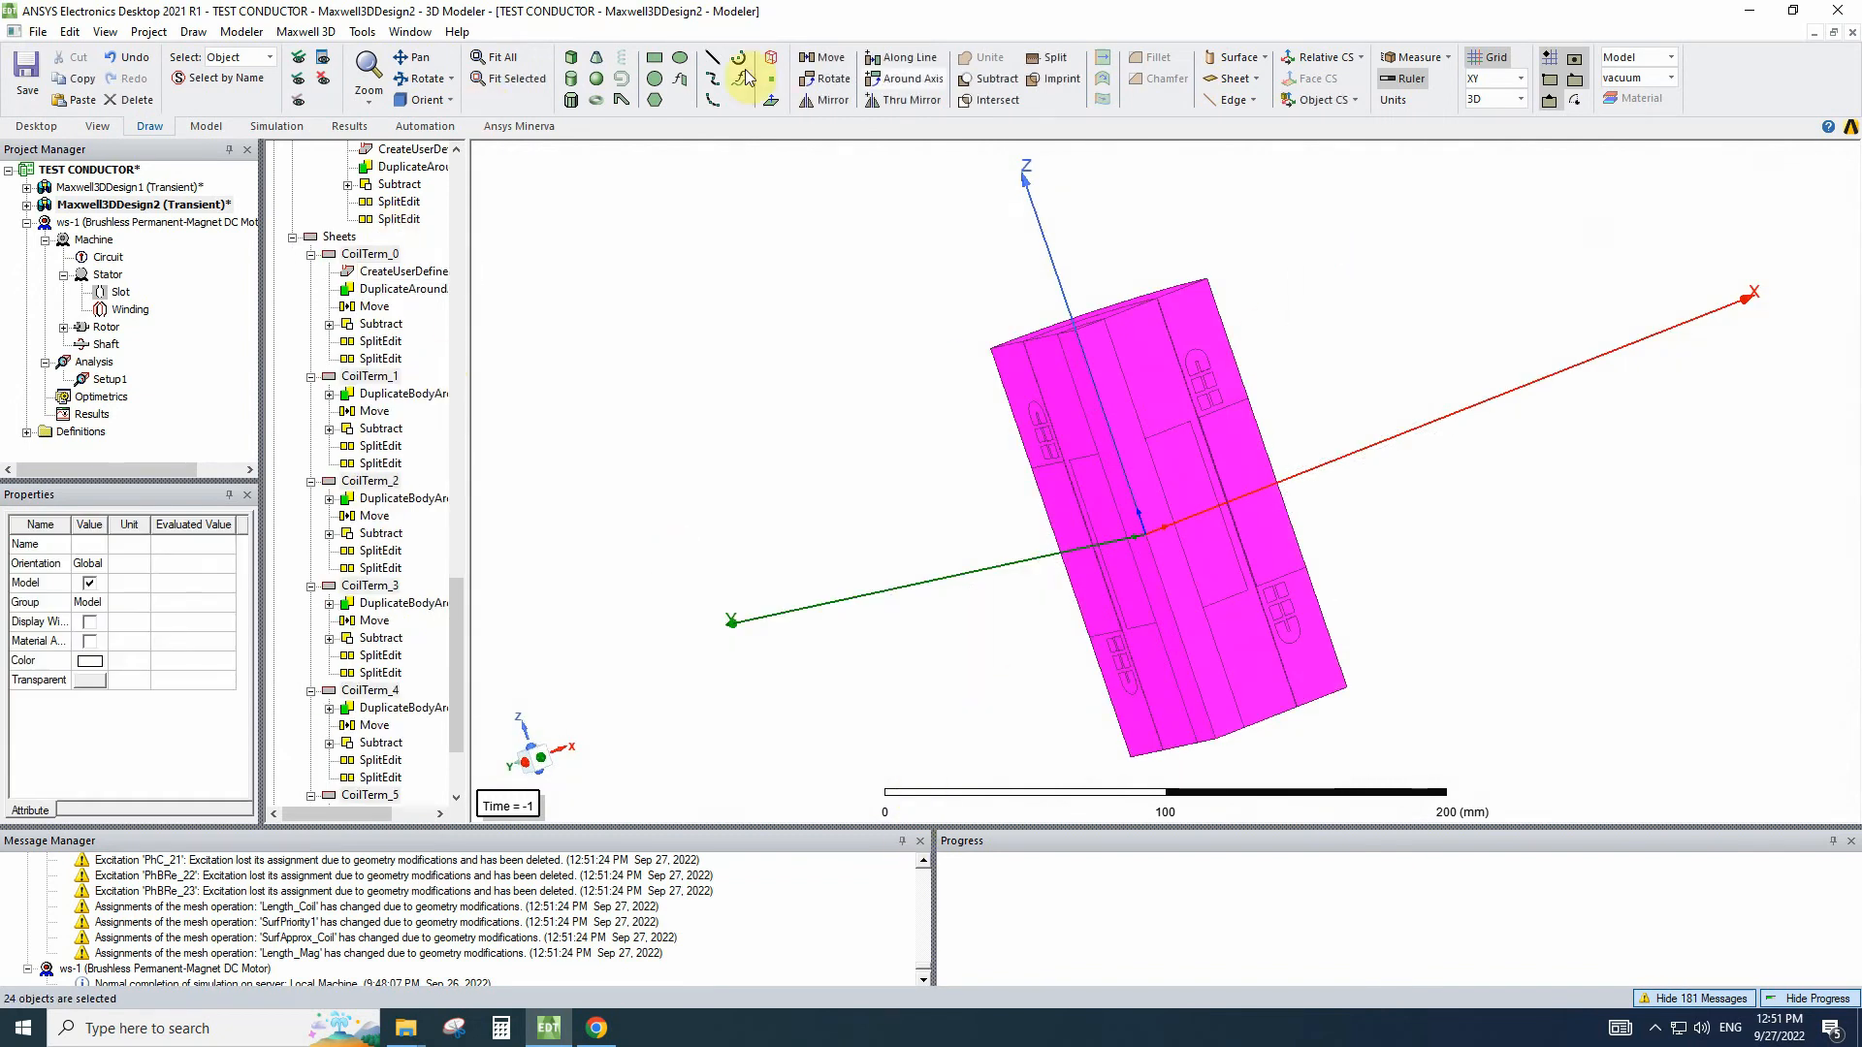
left_click(1055, 60)
left_click(211, 111)
left_click(179, 127)
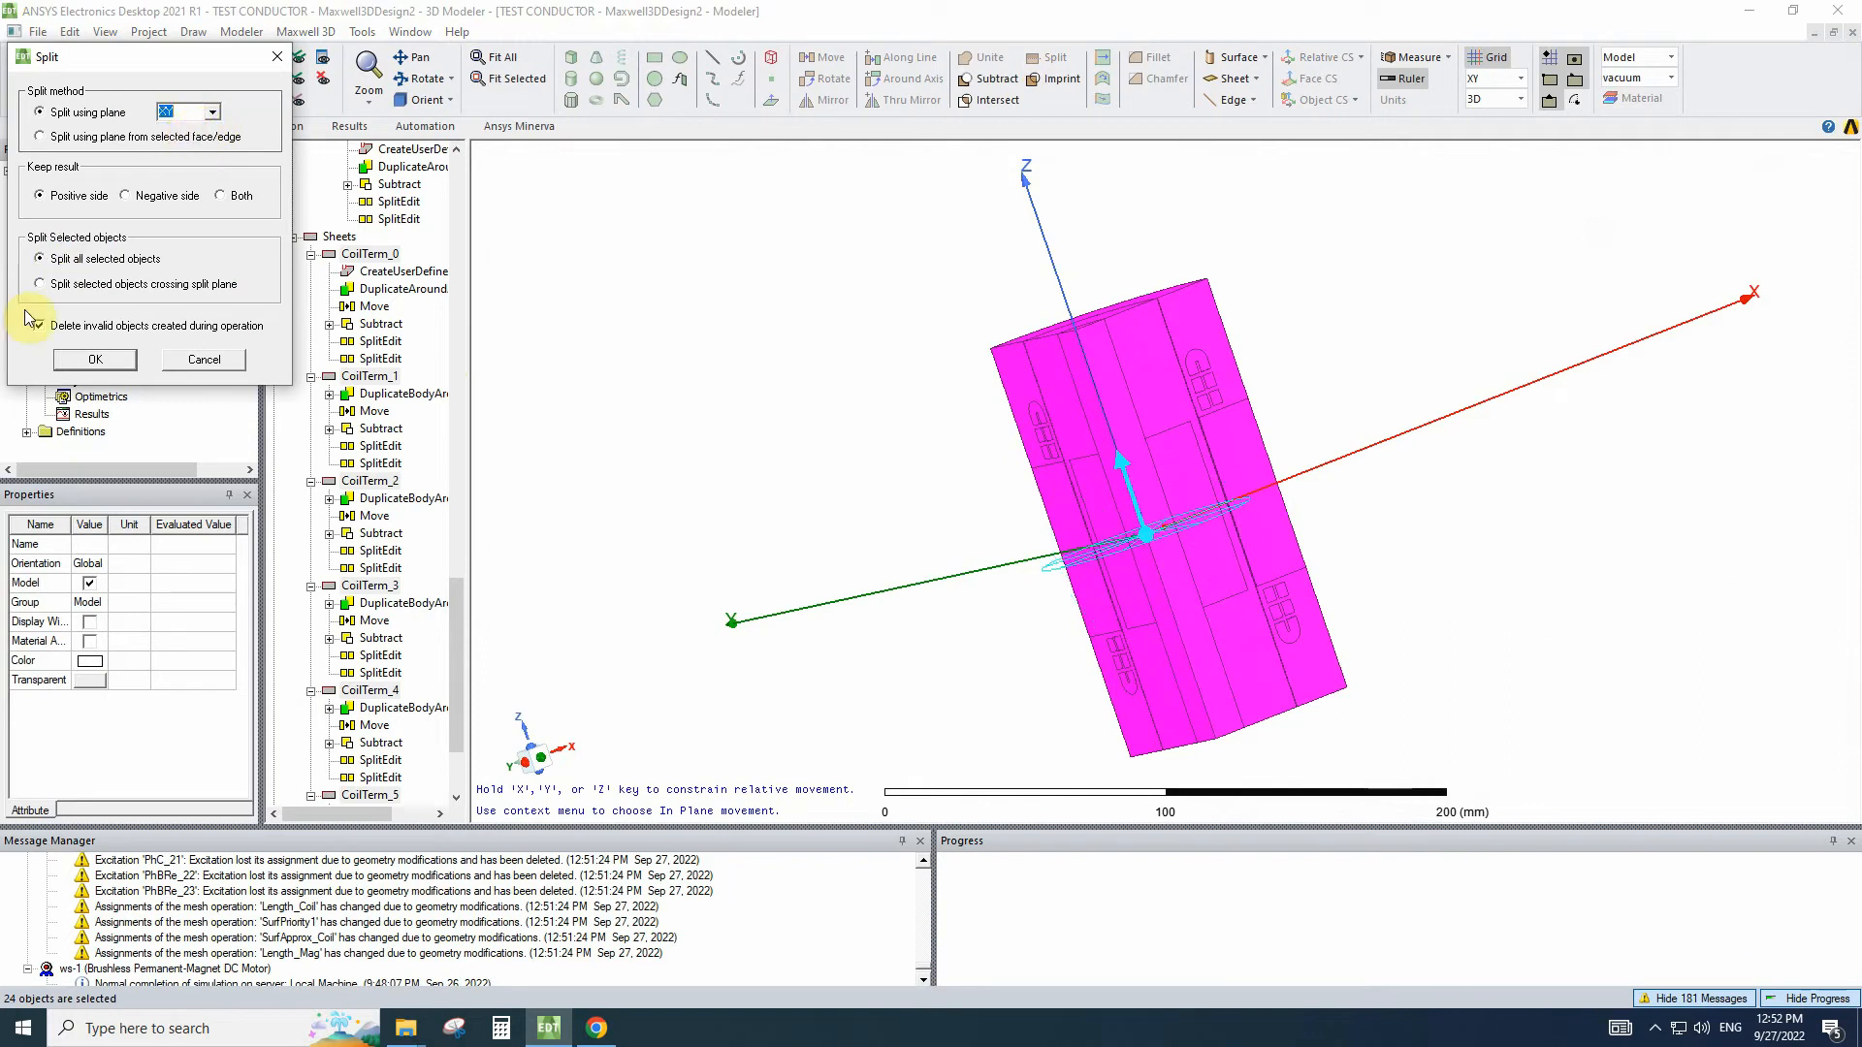
left_click(95, 360)
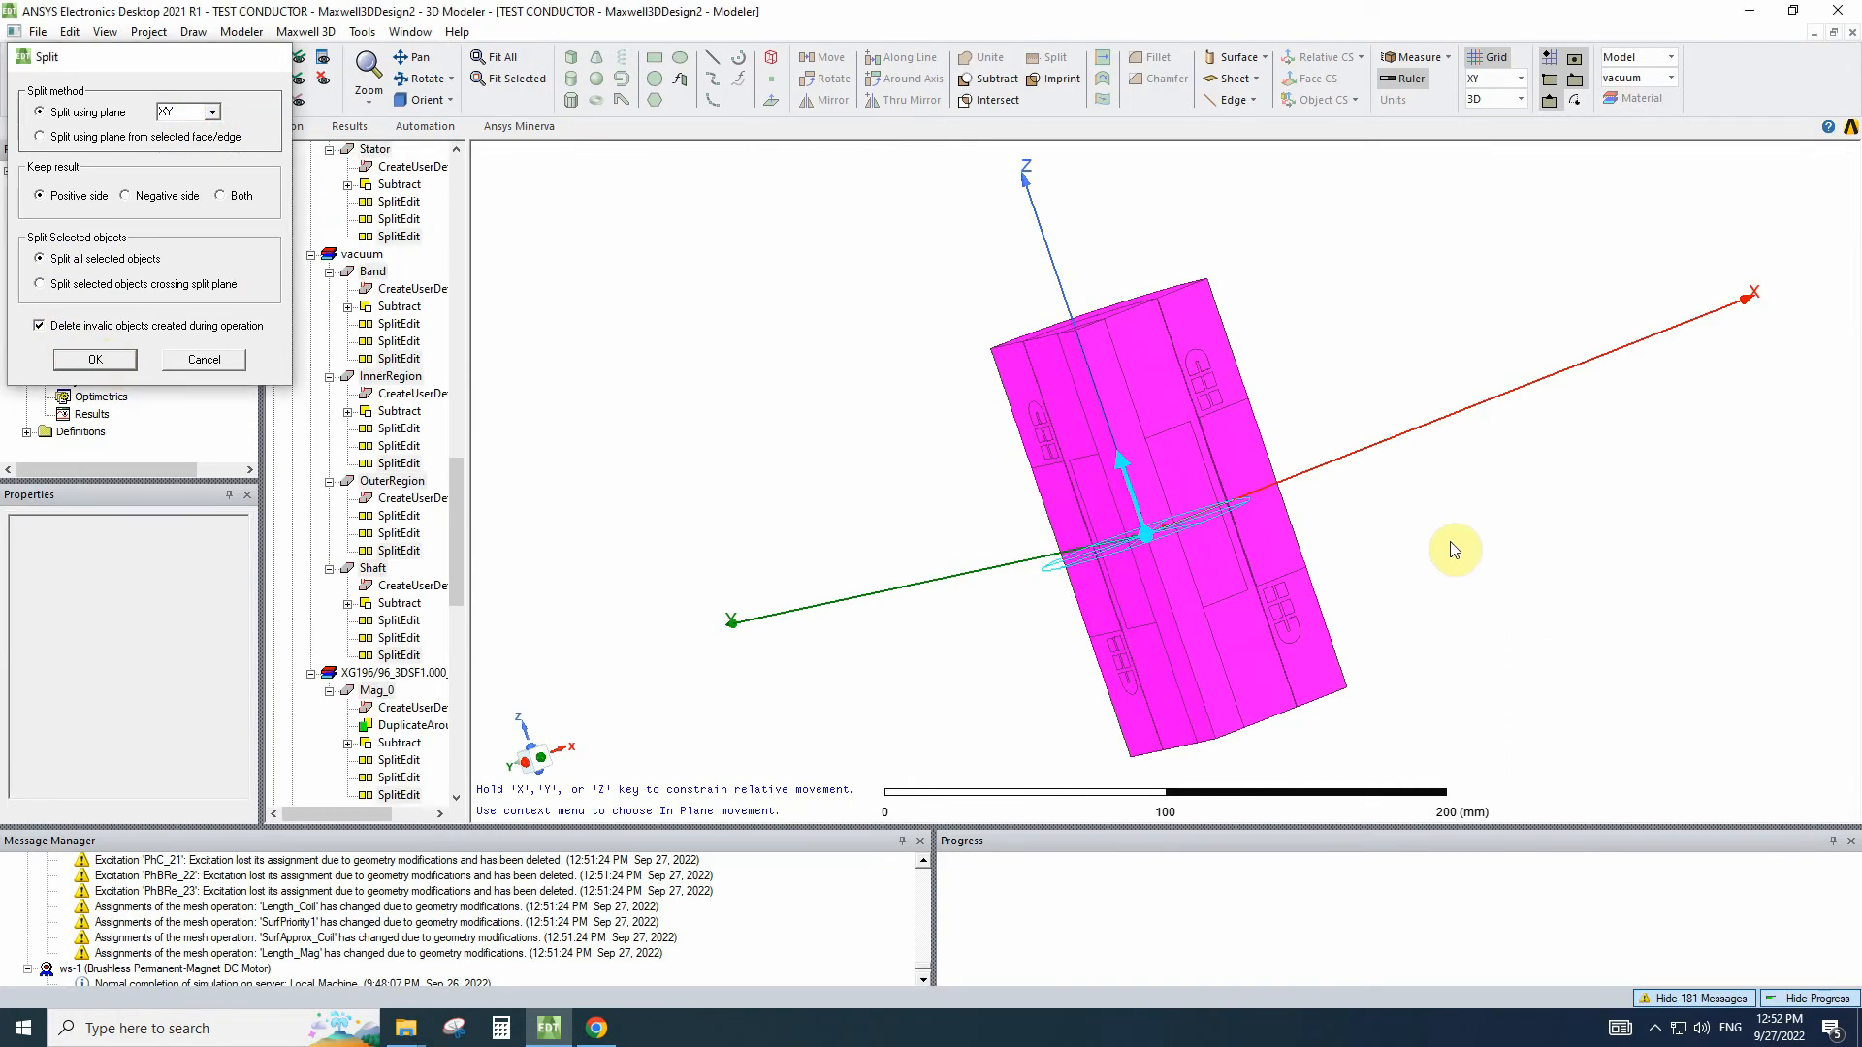
left_click_drag(1365, 332, 1148, 408, "alt")
scroll(1154, 412, "up", 2)
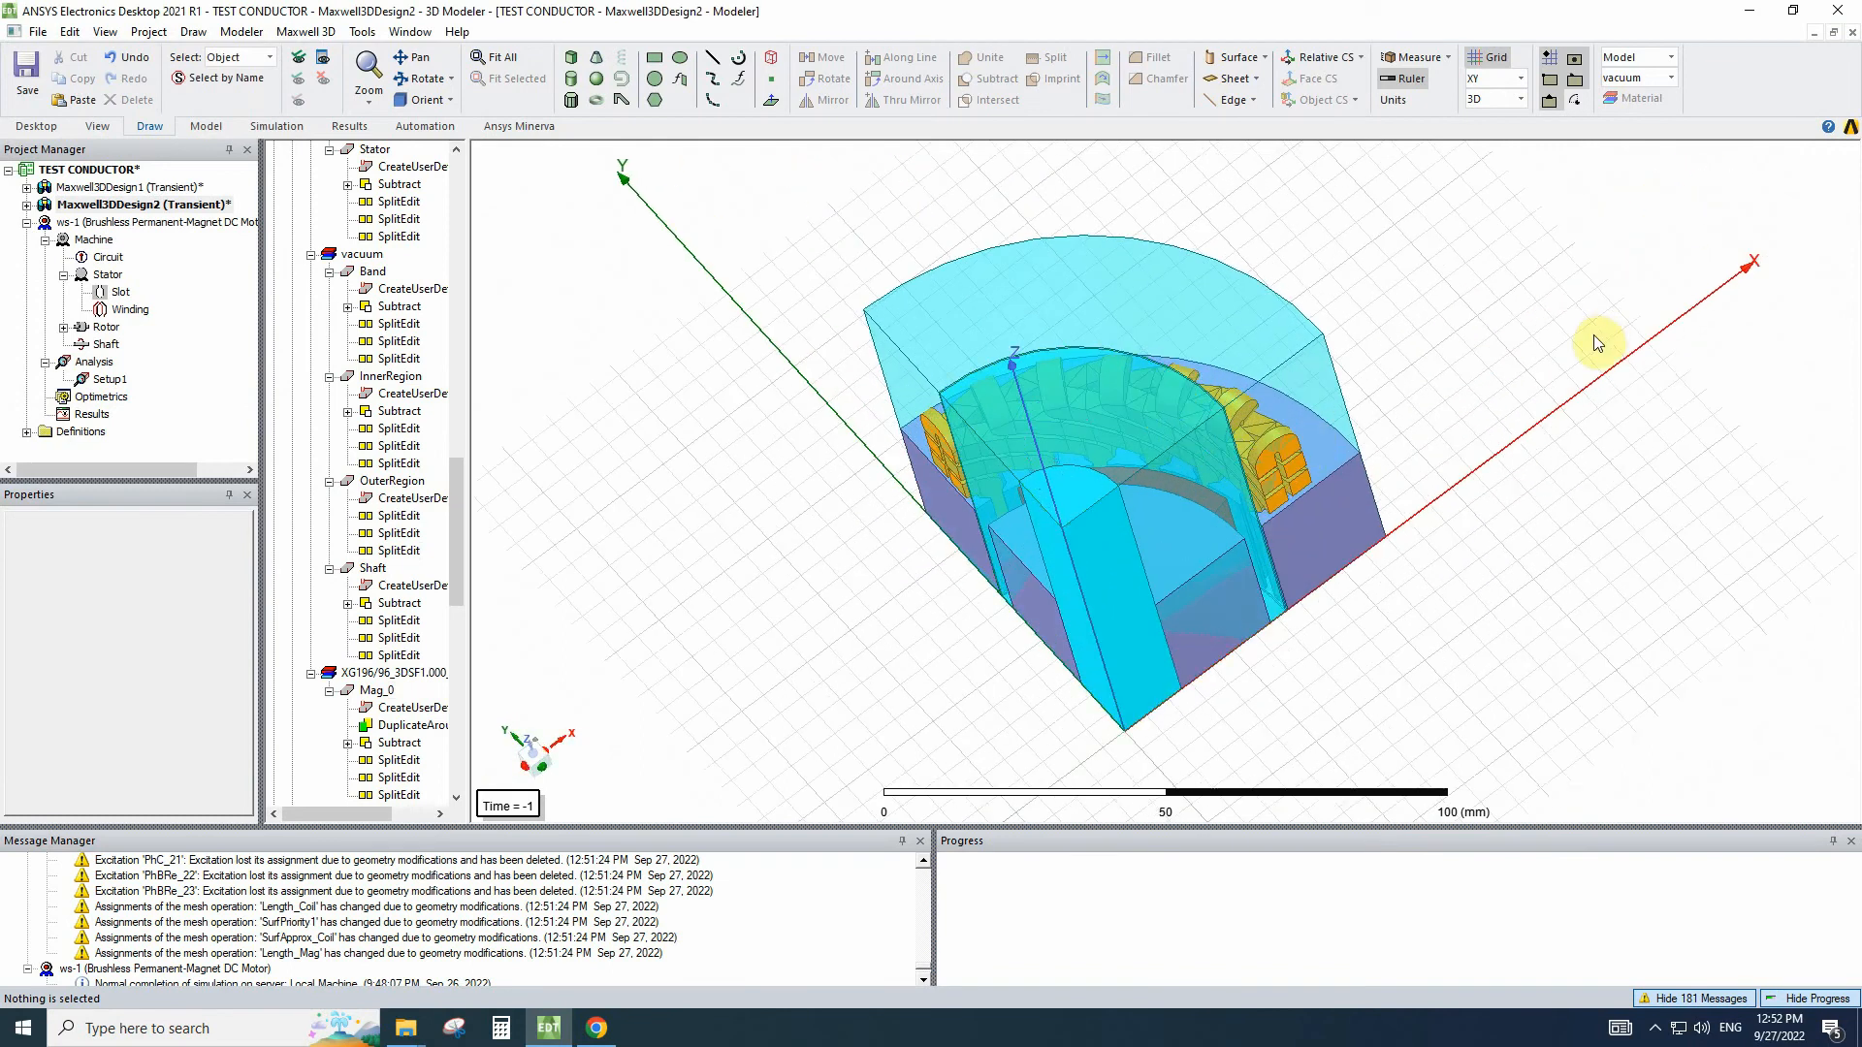
left_click_drag(1161, 224, 1272, 329, "alt")
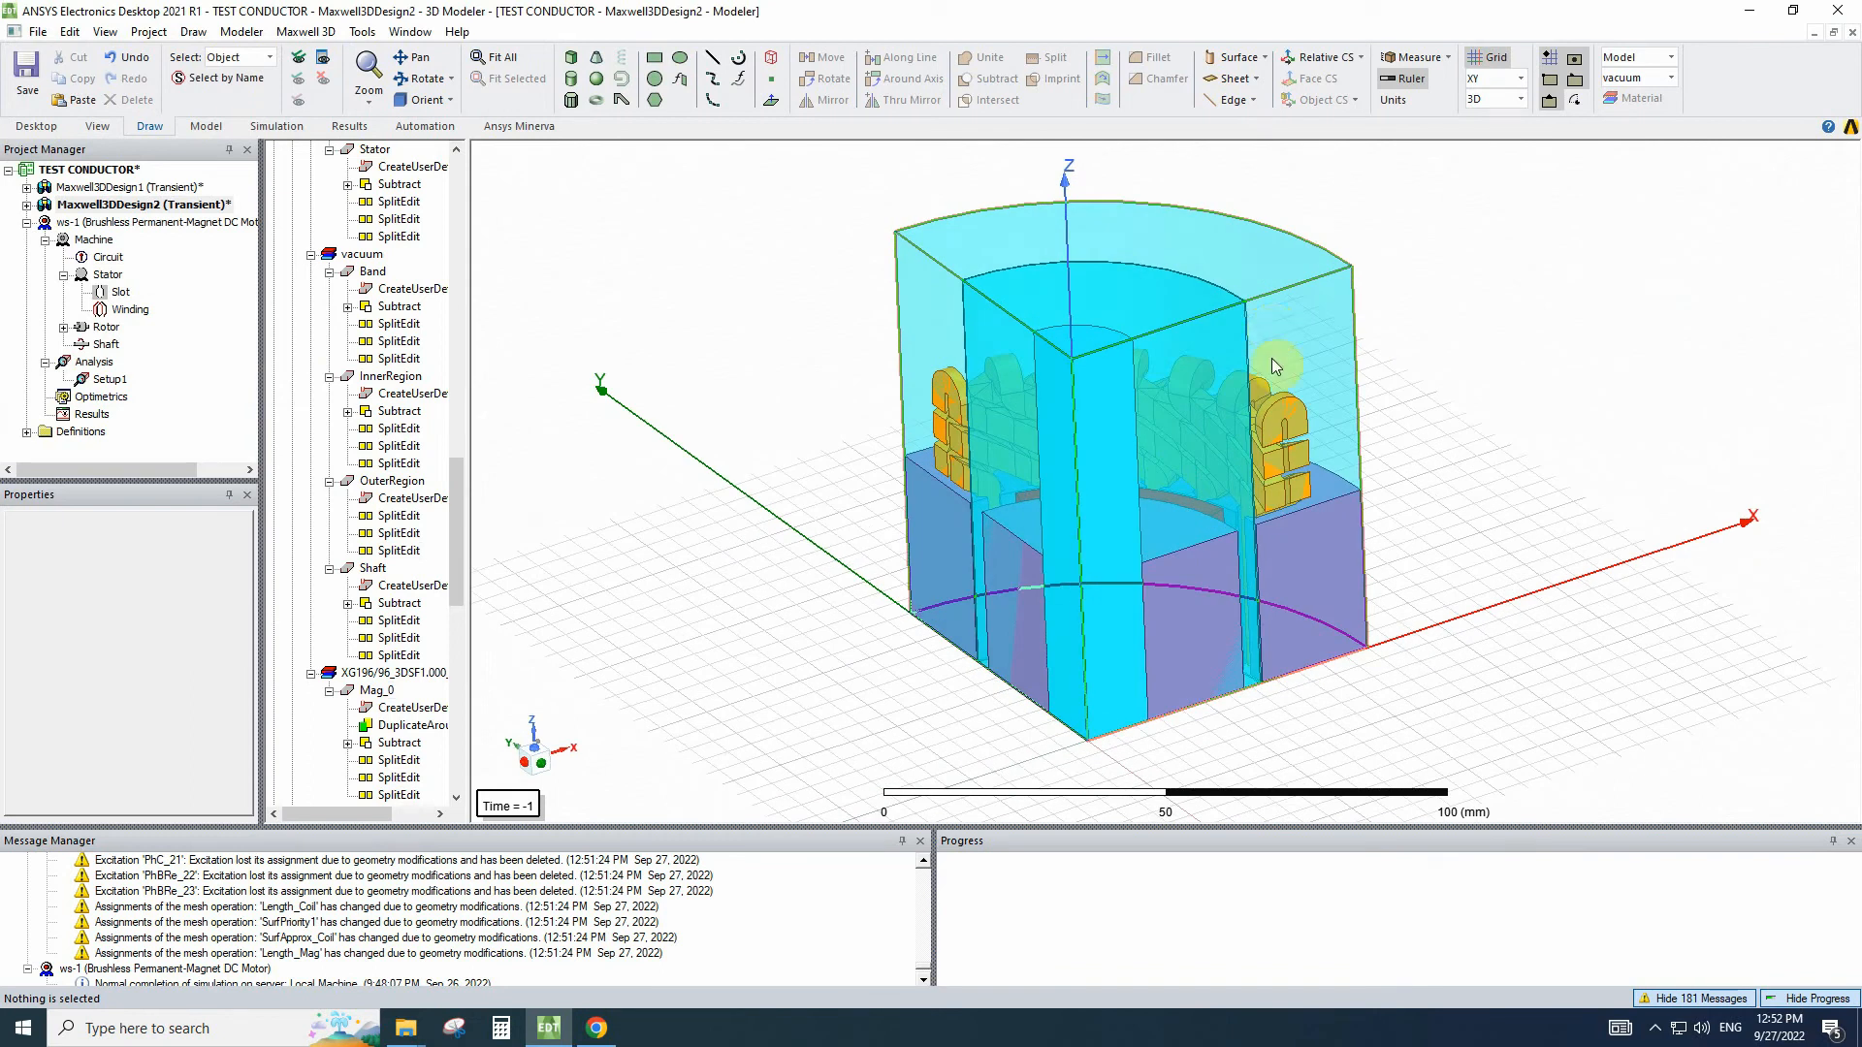
Inspect the split motor model and its outer vacuum region from several angles.
left_click_drag(1285, 363, 1319, 335, "alt")
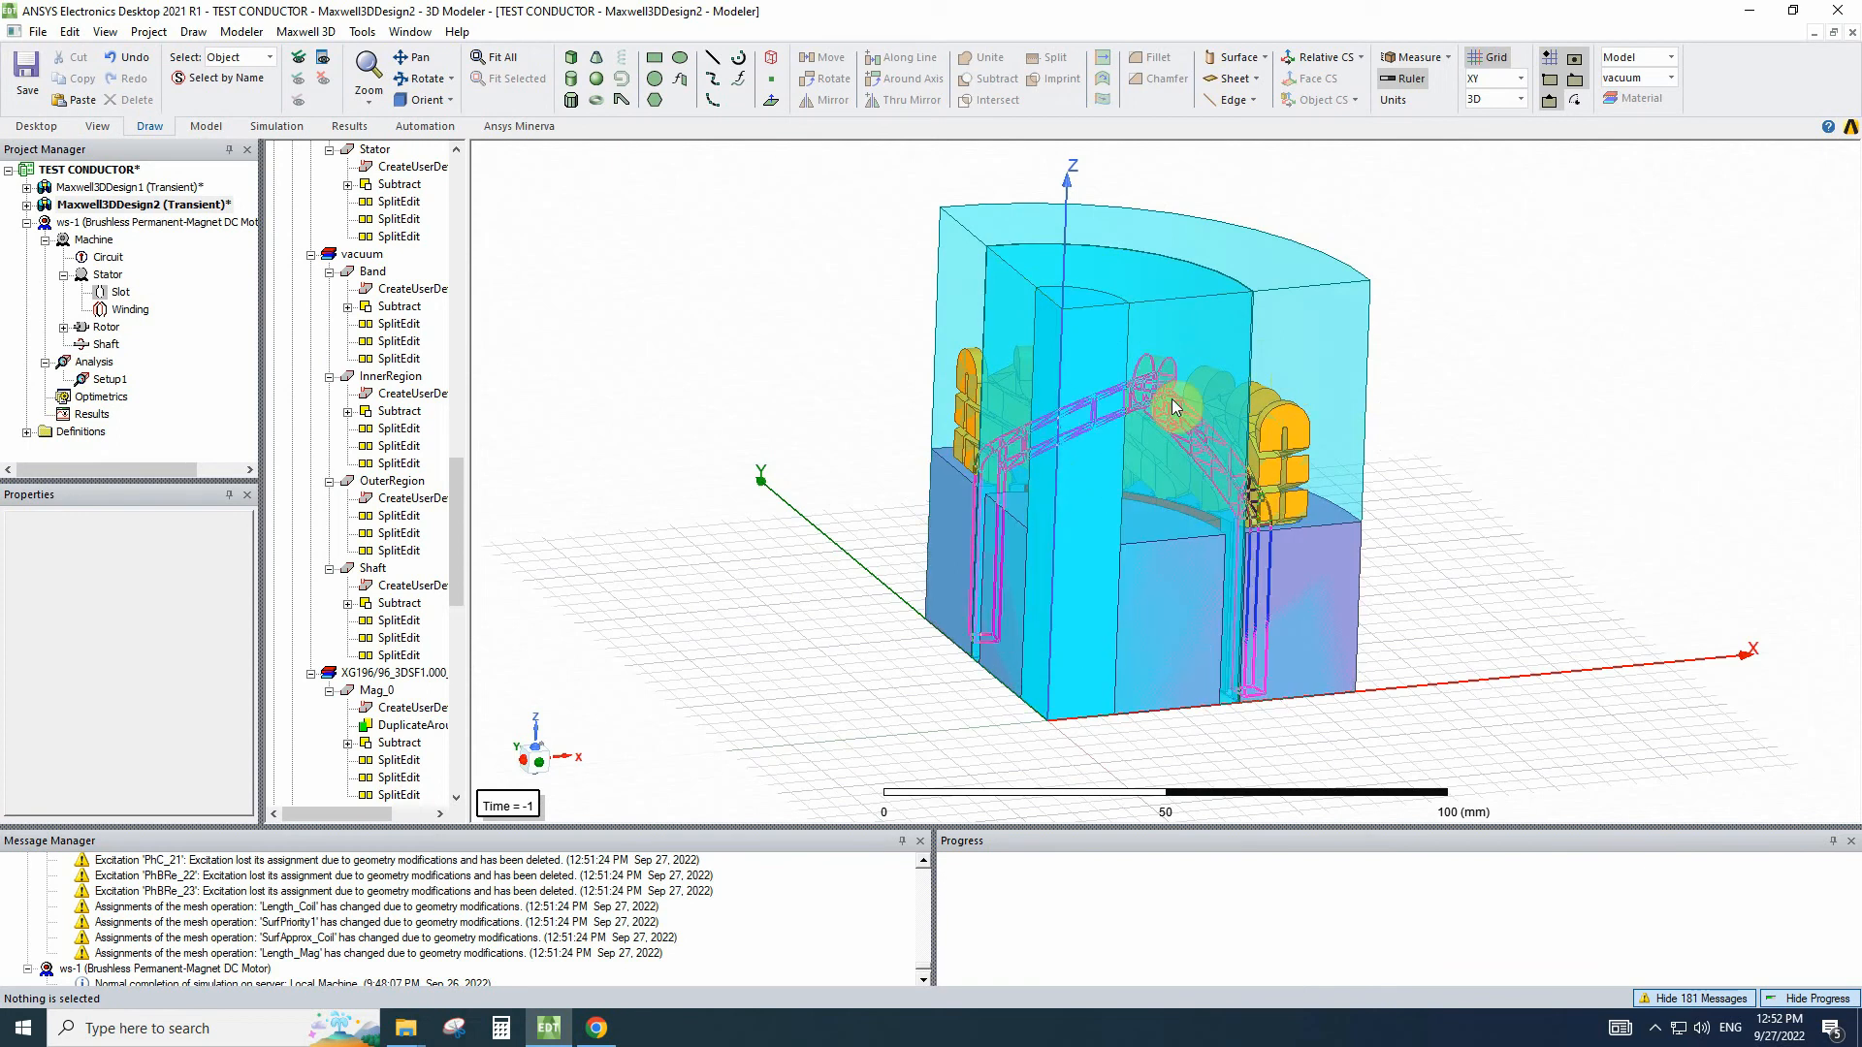
left_click_drag(456, 582, 497, 454)
left_click(1082, 410)
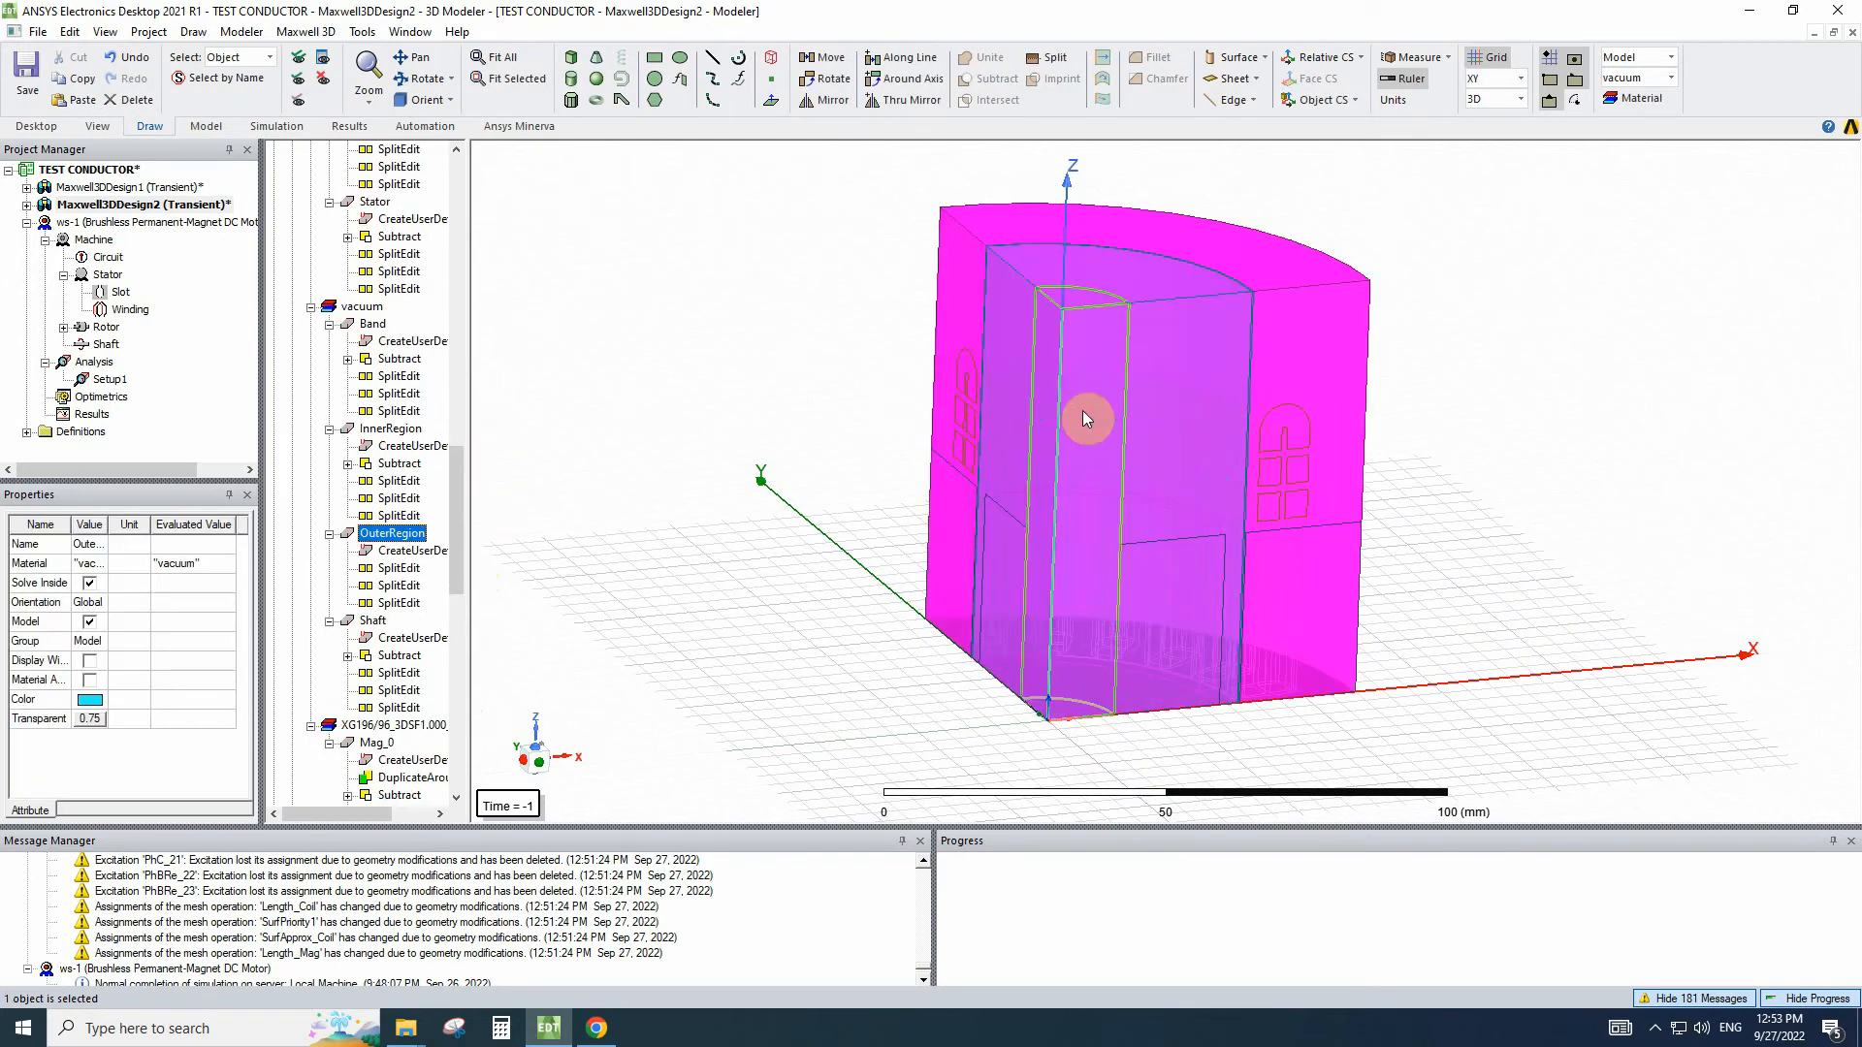
mouse_move(1333, 465)
left_mouse_down("alt")
mouse_move(1339, 580)
mouse_move(1296, 436)
mouse_move(1342, 428)
mouse_move(1313, 482)
mouse_move(1293, 479)
mouse_move(1289, 445)
mouse_move(1311, 442)
left_mouse_up("alt")
left_click(1437, 416)
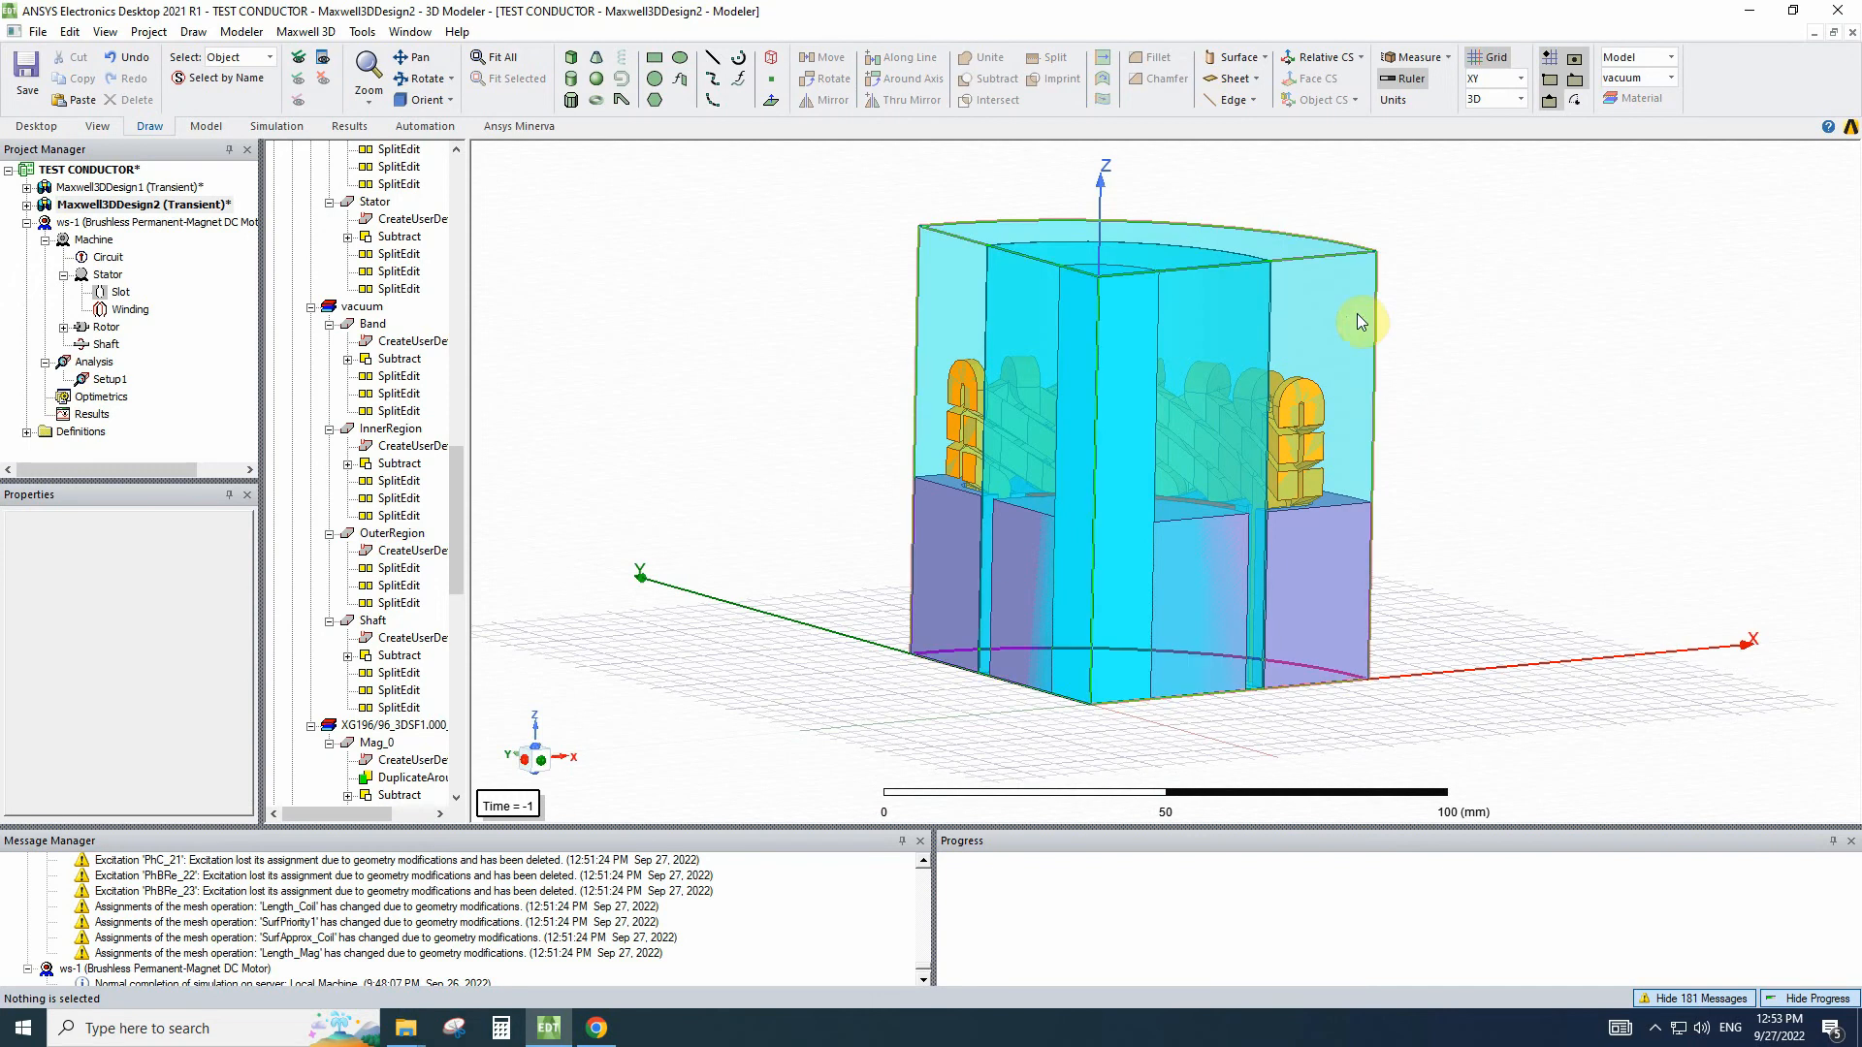
left_click_drag(1122, 304, 1102, 392, "alt")
left_click_drag(1433, 364, 1530, 308, "alt")
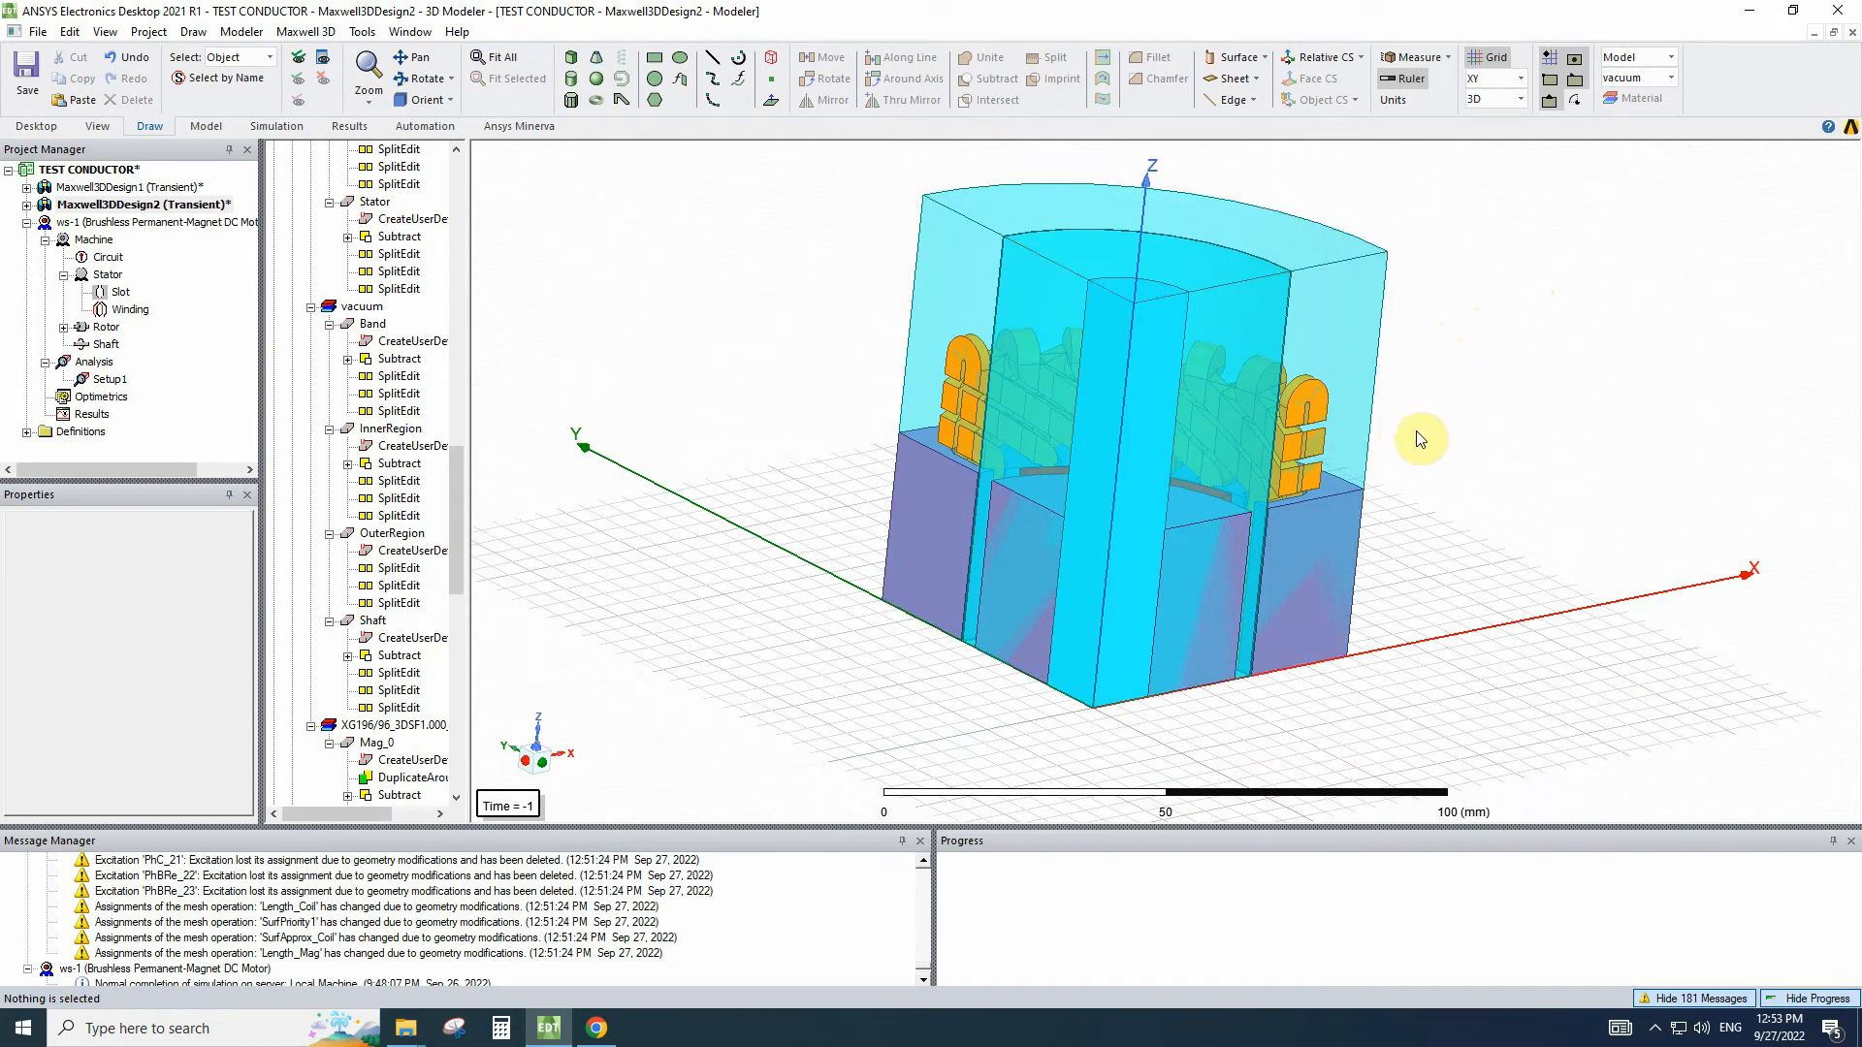
Switch the selection mode to faces and select the outer region's cut face on the XZ plane.
right_click(1385, 442)
mouse_move(1491, 475)
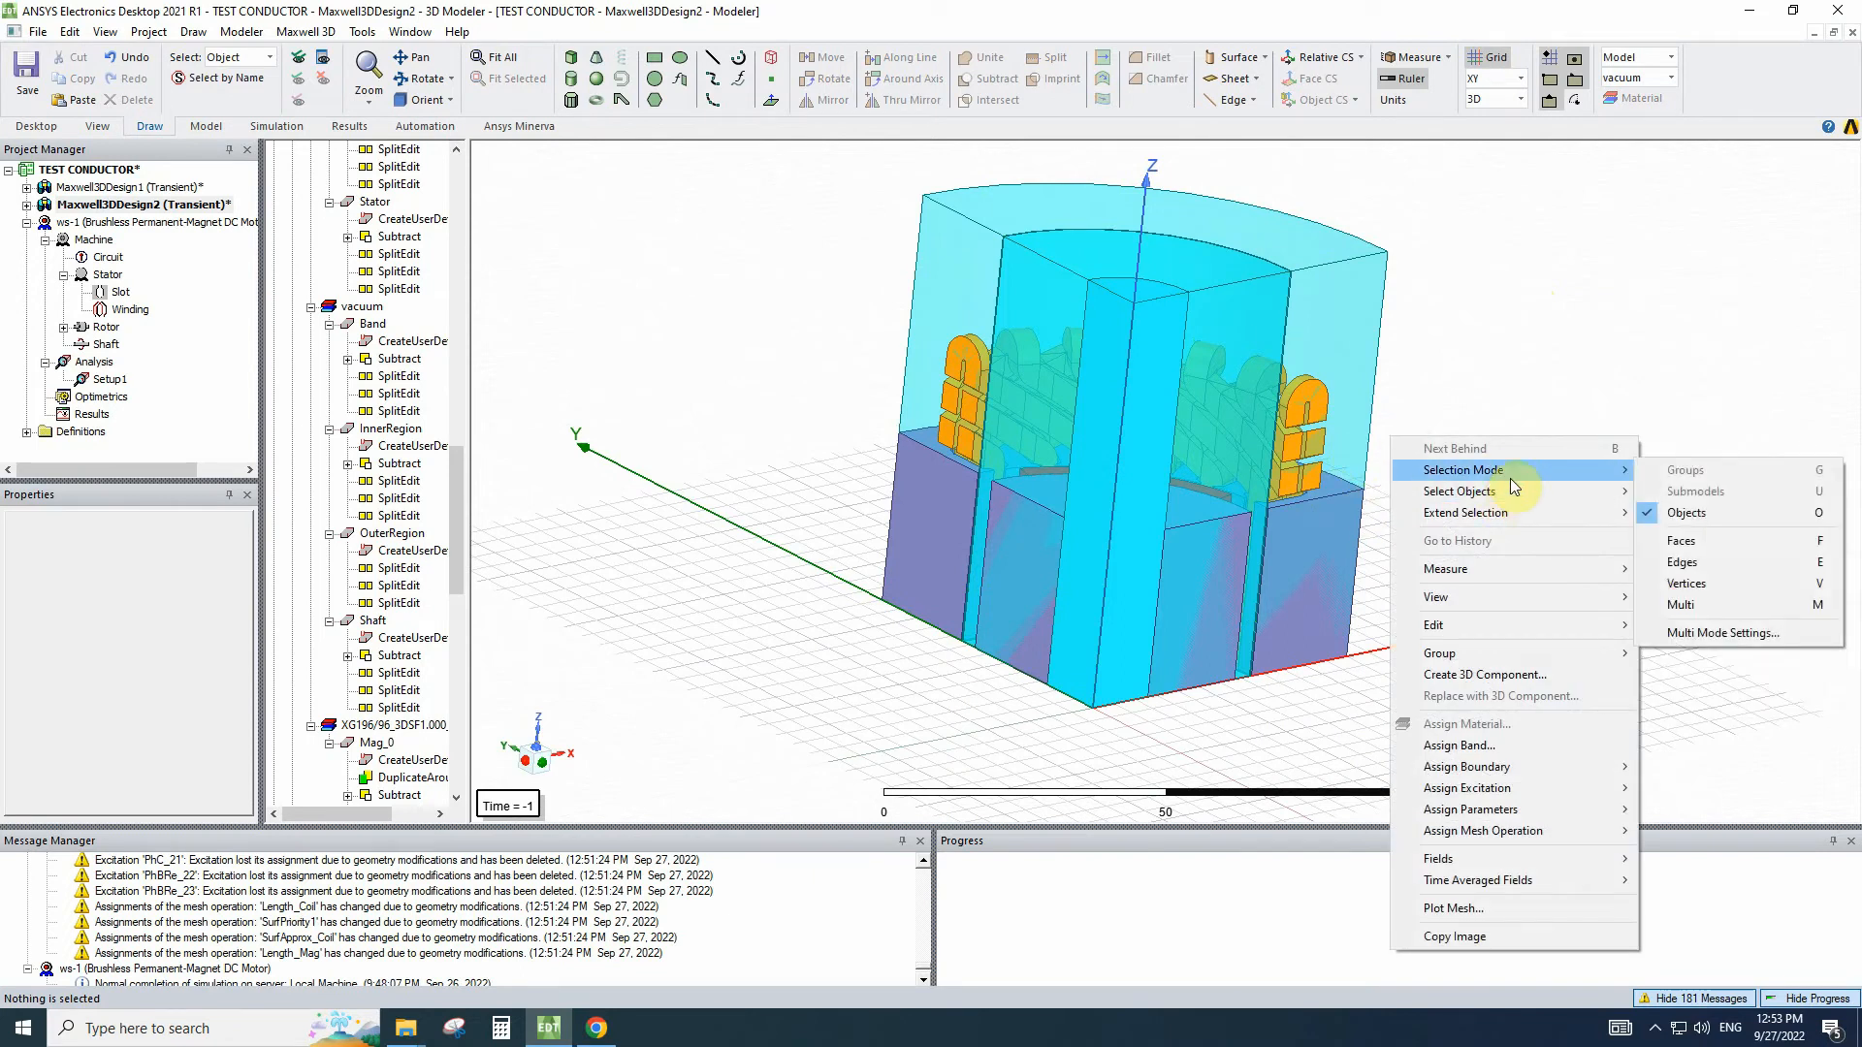
left_click(1721, 539)
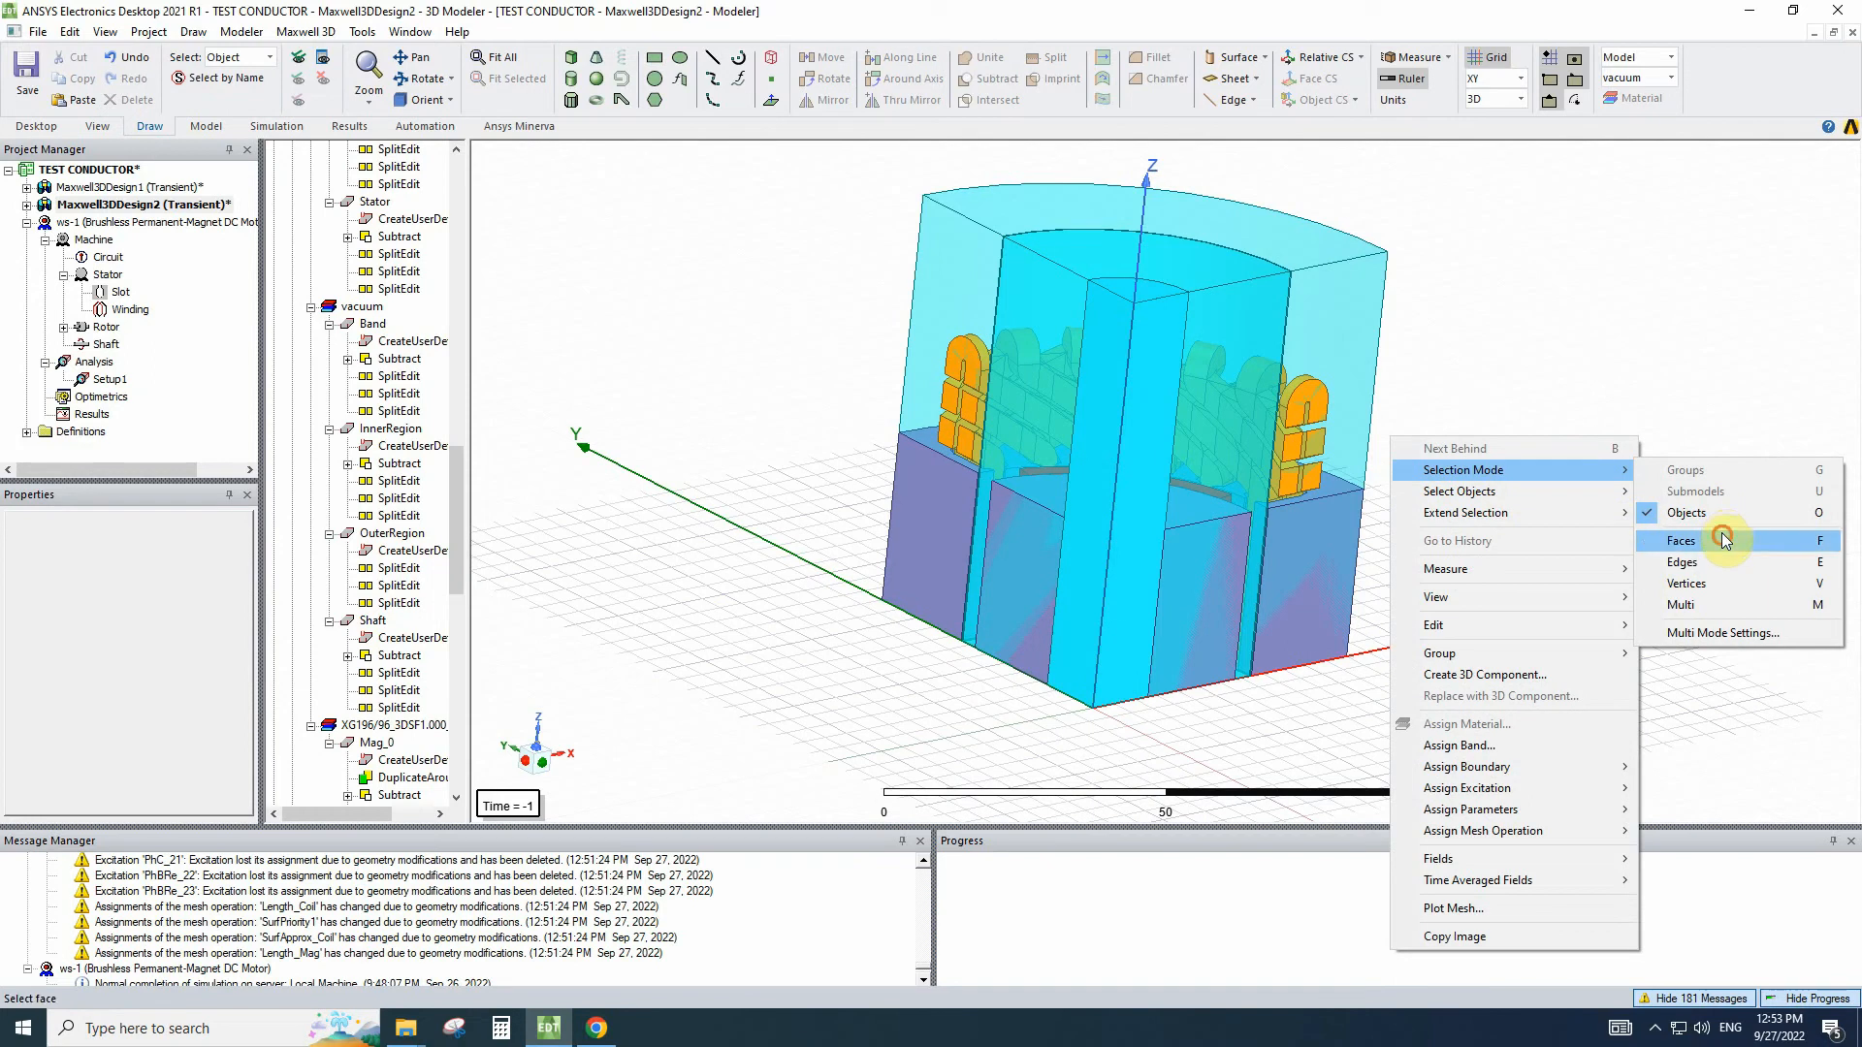
left_click(1350, 330)
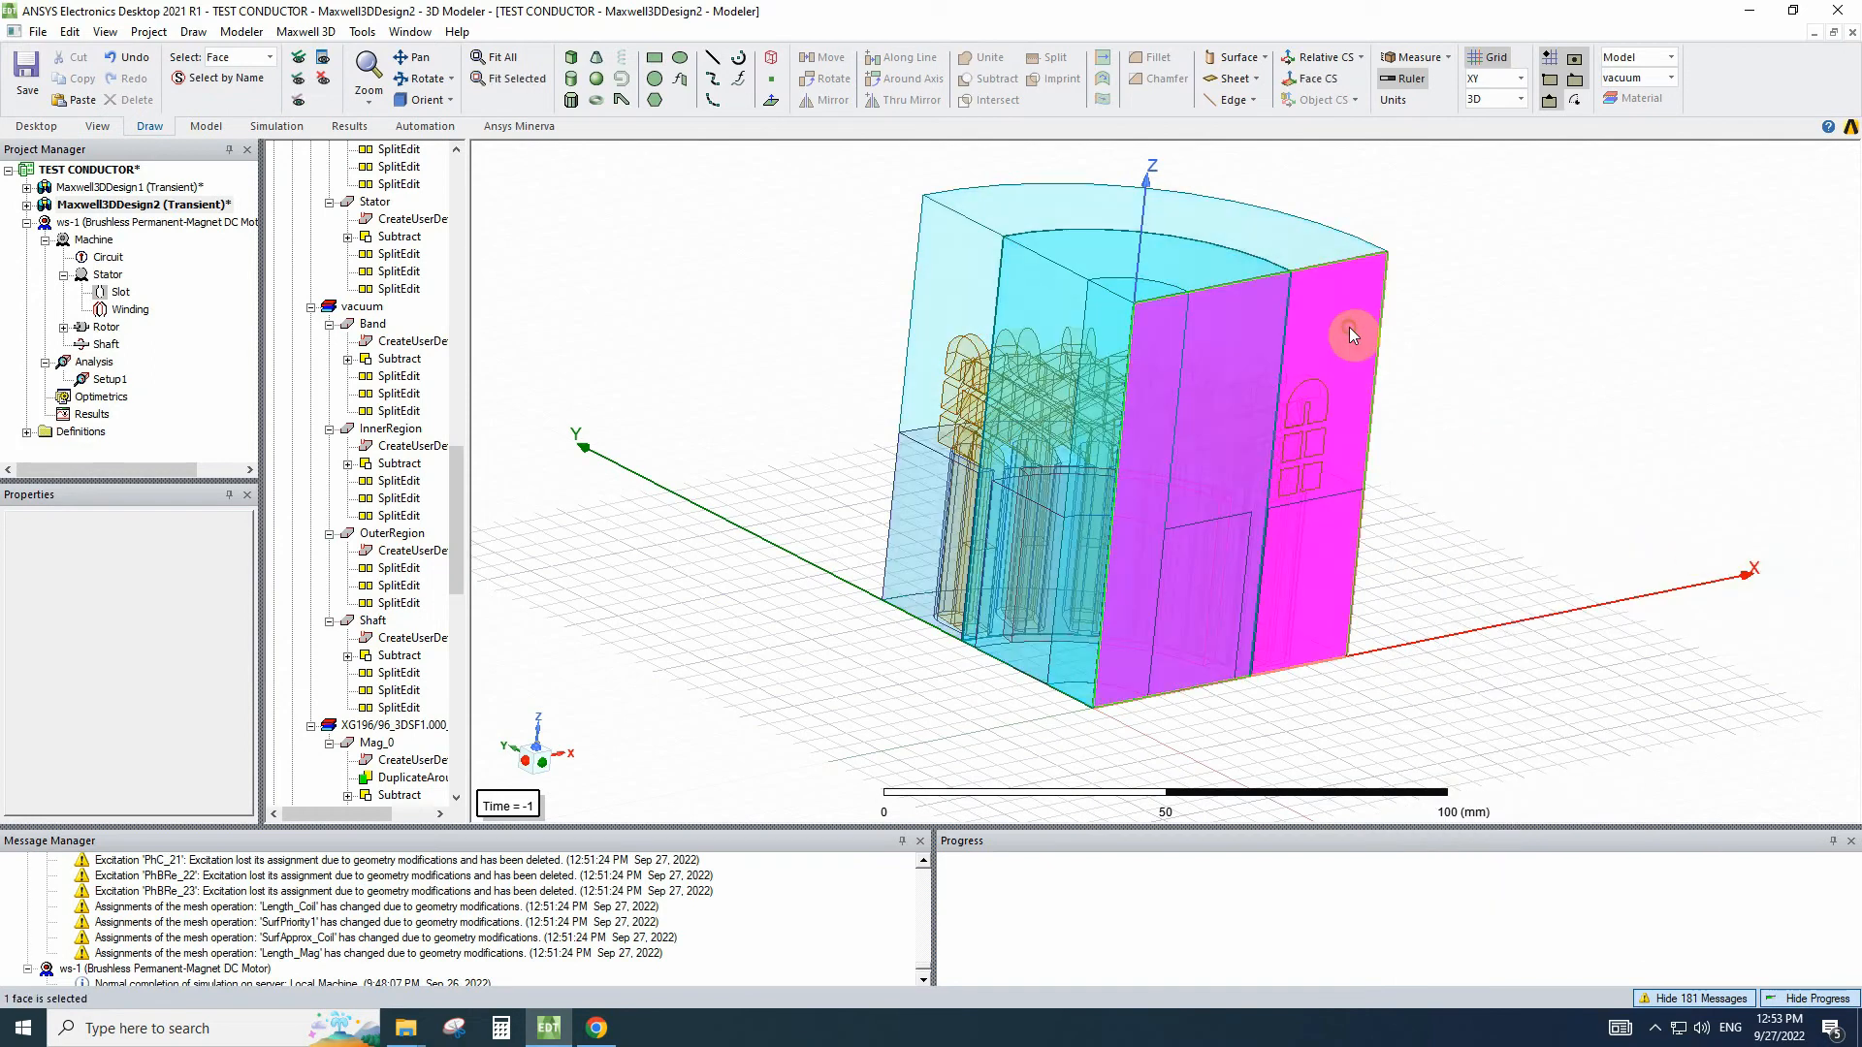
right_click(1214, 353)
mouse_move(1449, 764)
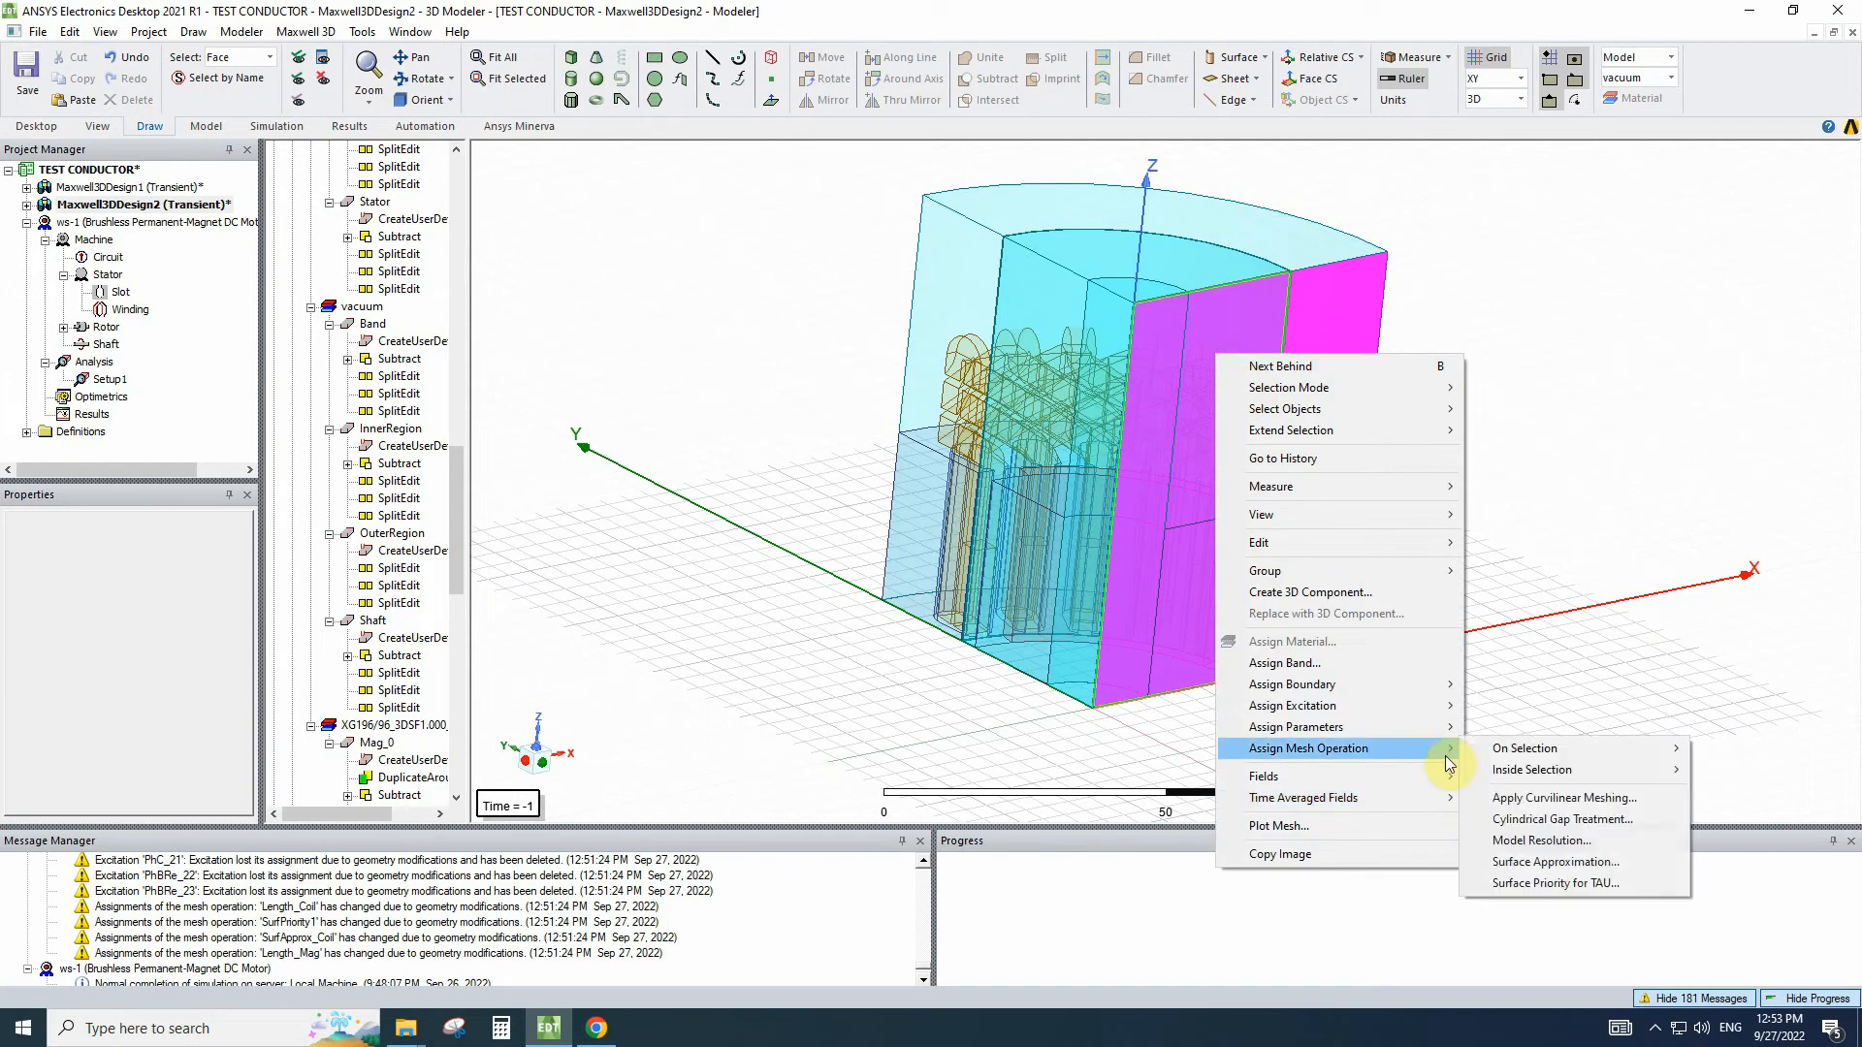
mouse_move(1434, 682)
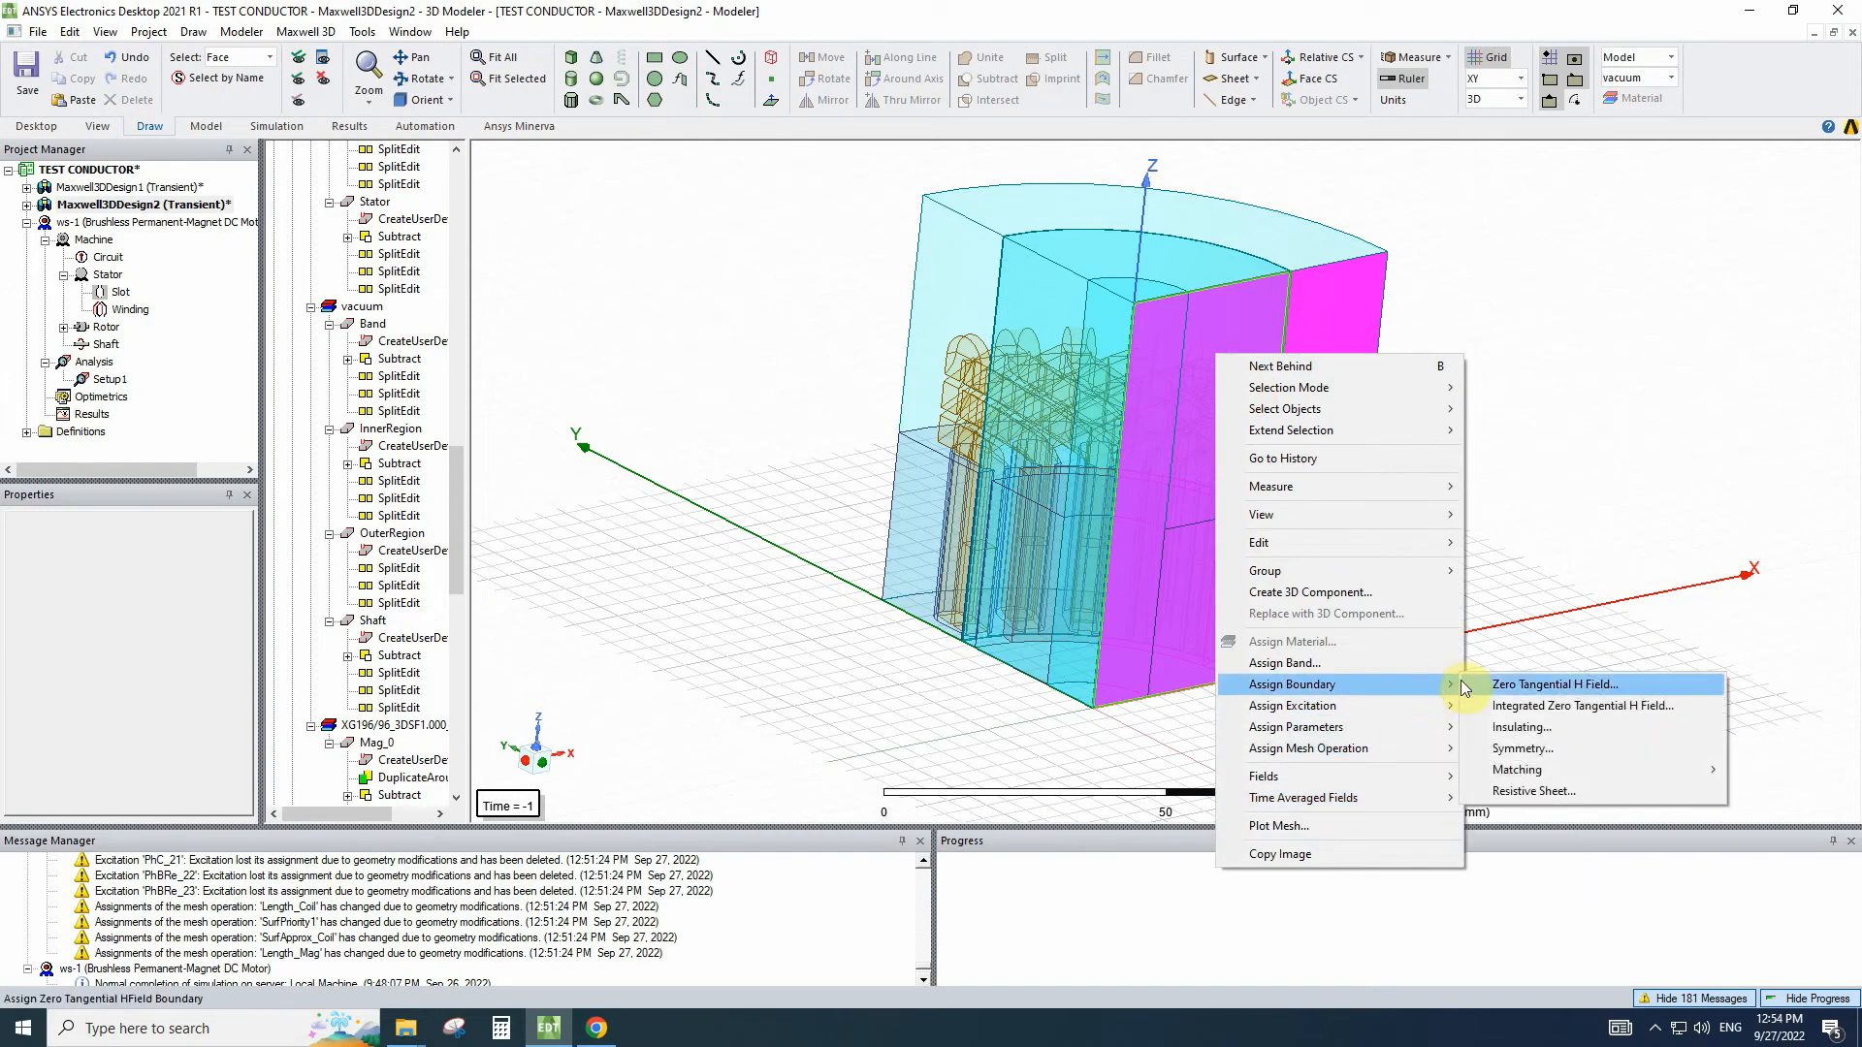
mouse_move(1563, 770)
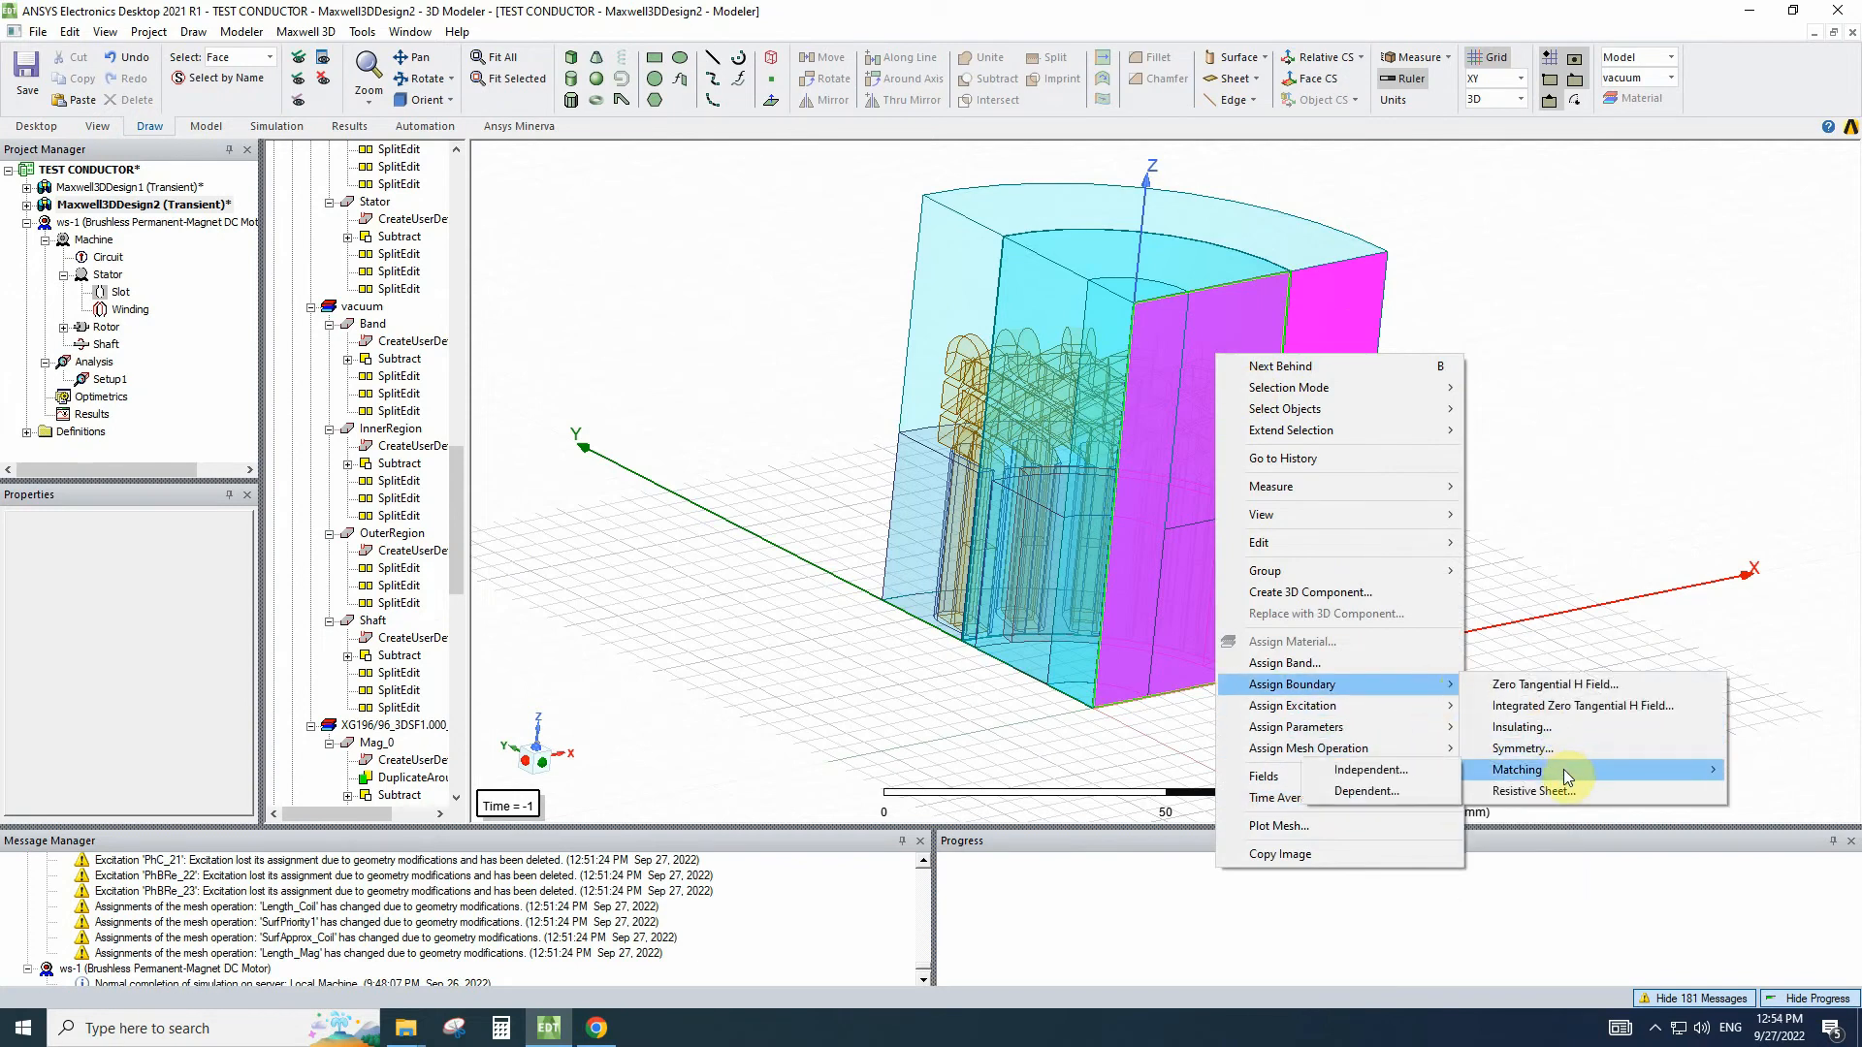
left_click(1420, 770)
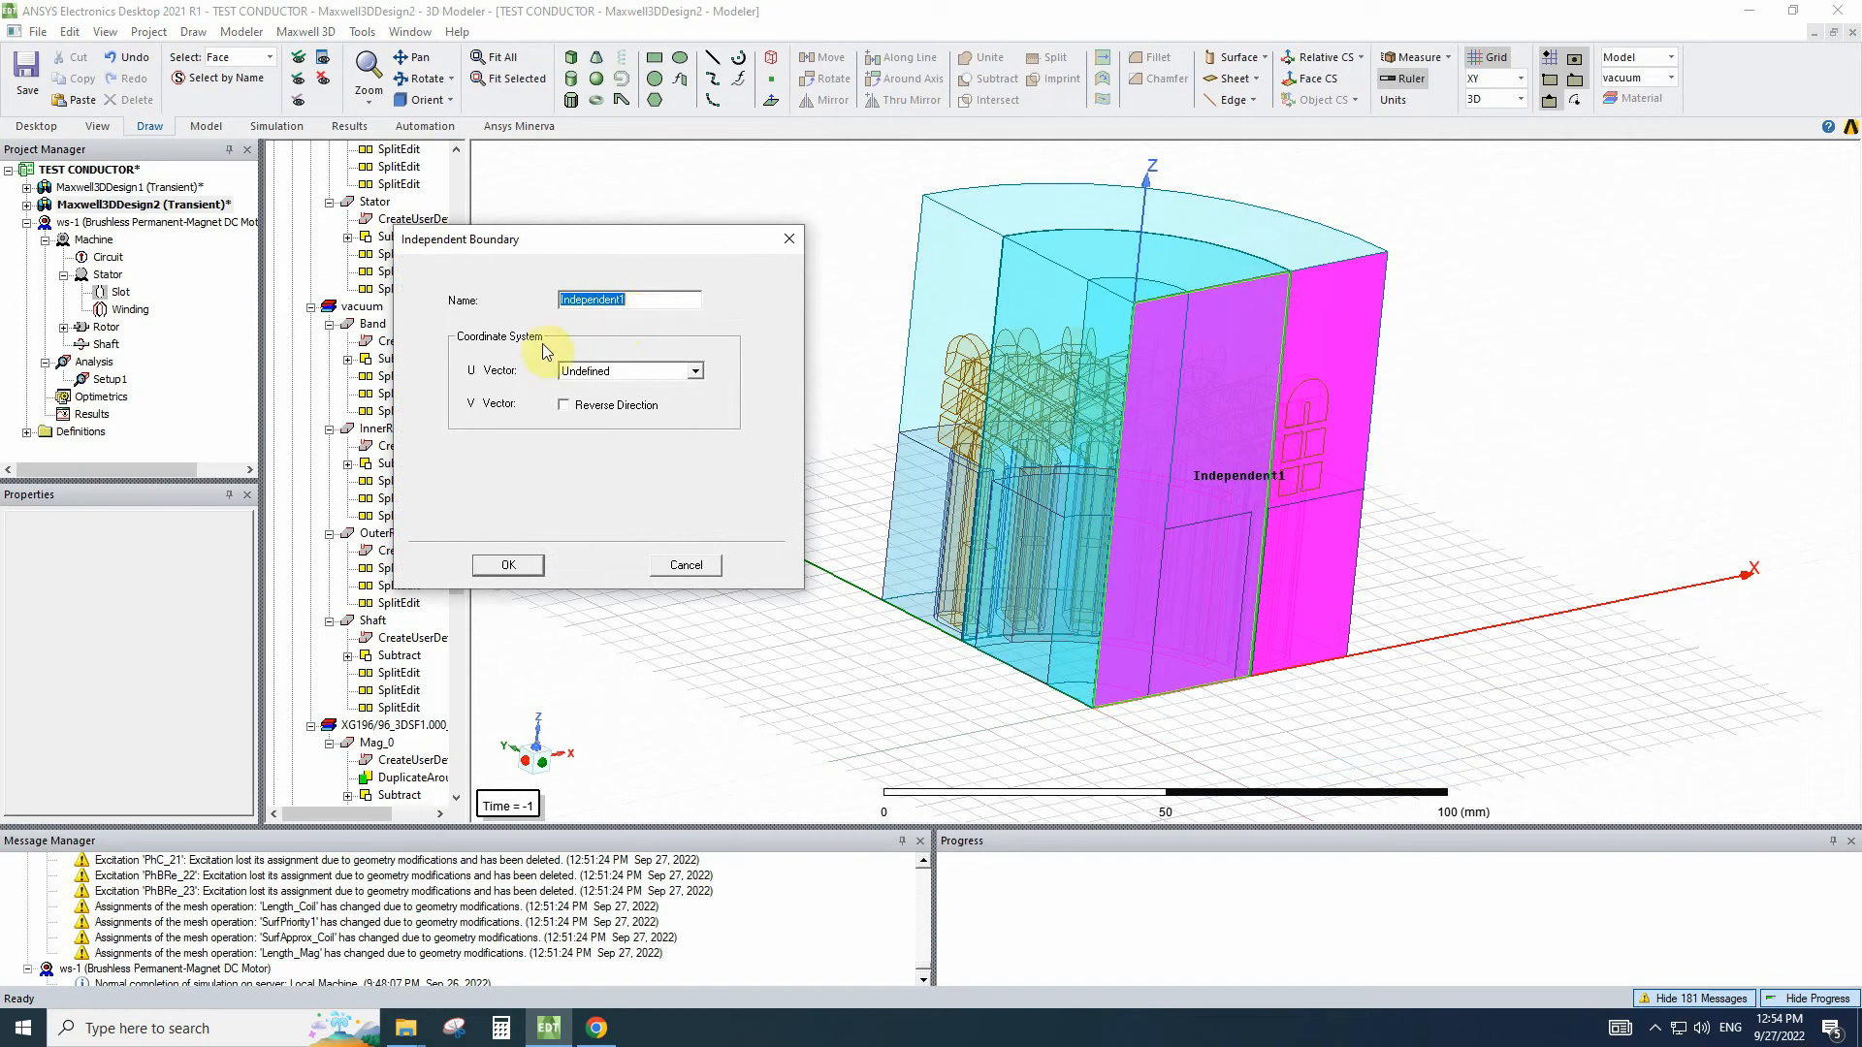
key("Tab")
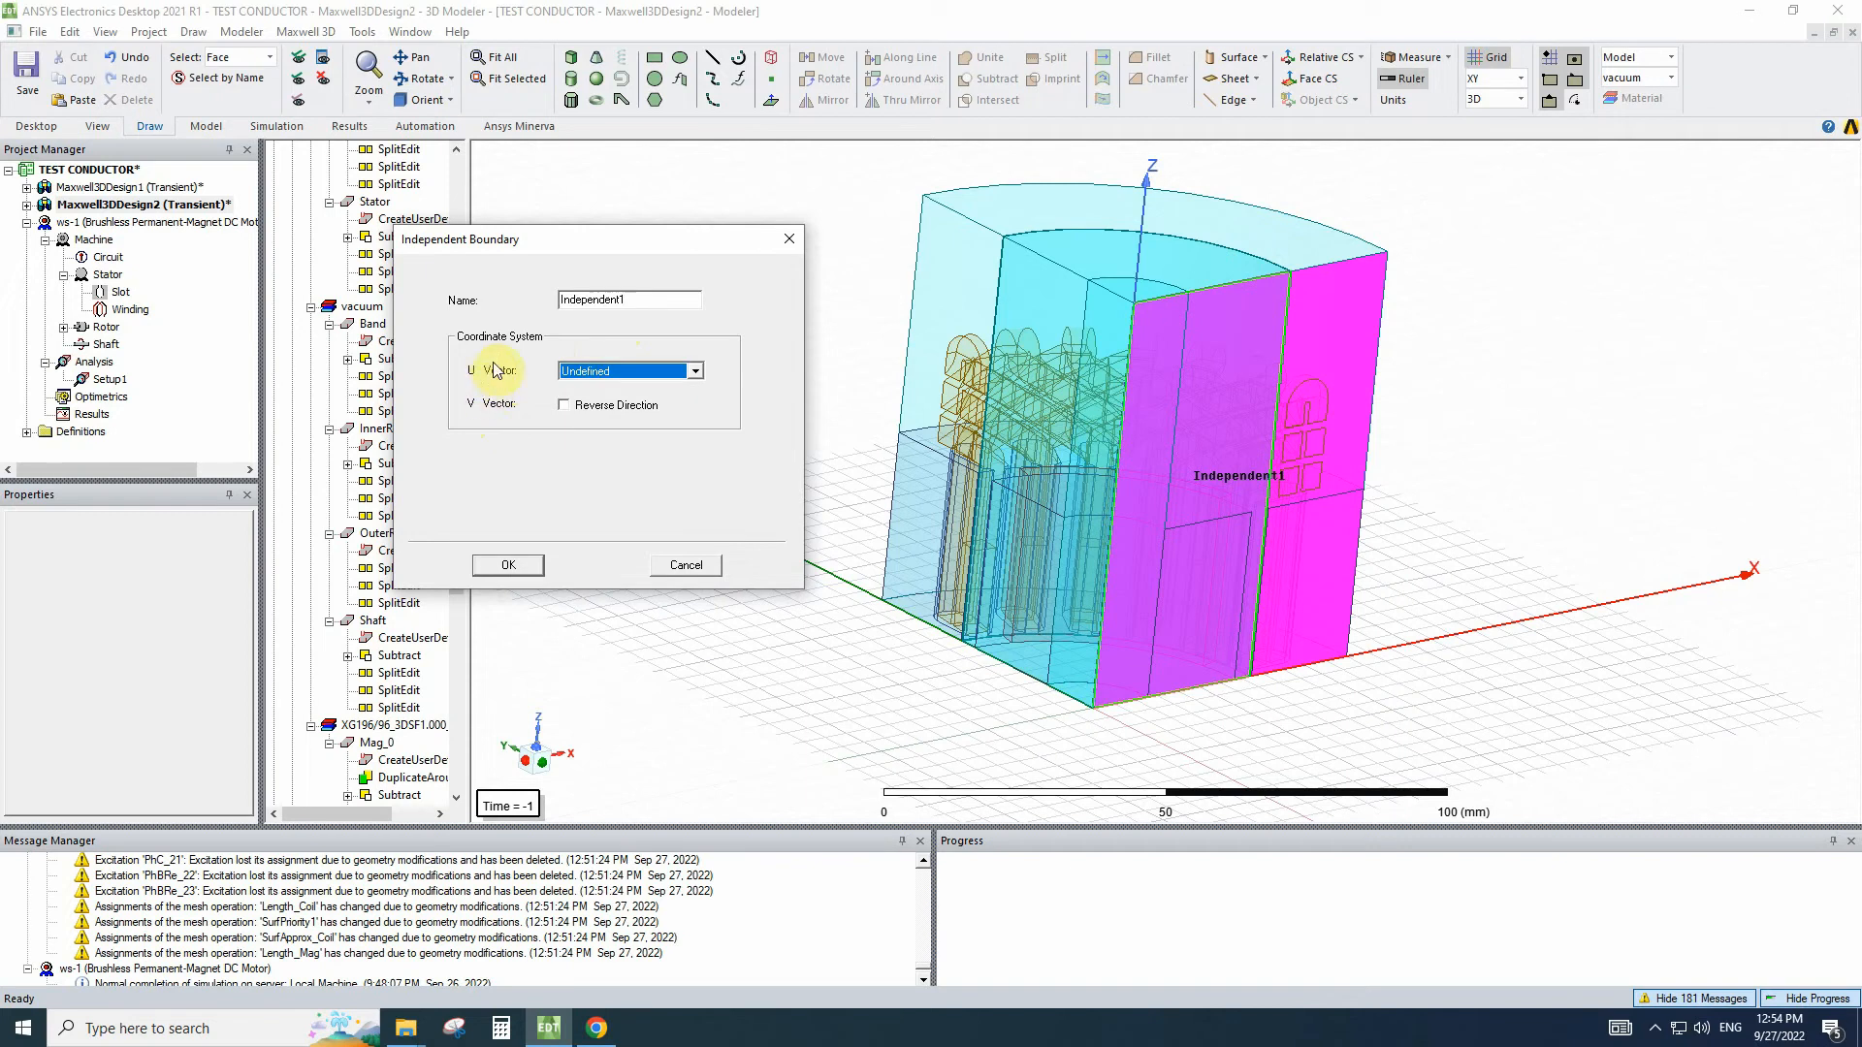
key("Escape")
Examine the Dependent1 and Independent1 boundaries in Maxwell3DDesign1, including the U and V vector directions on the independent face.
left_click(136, 187)
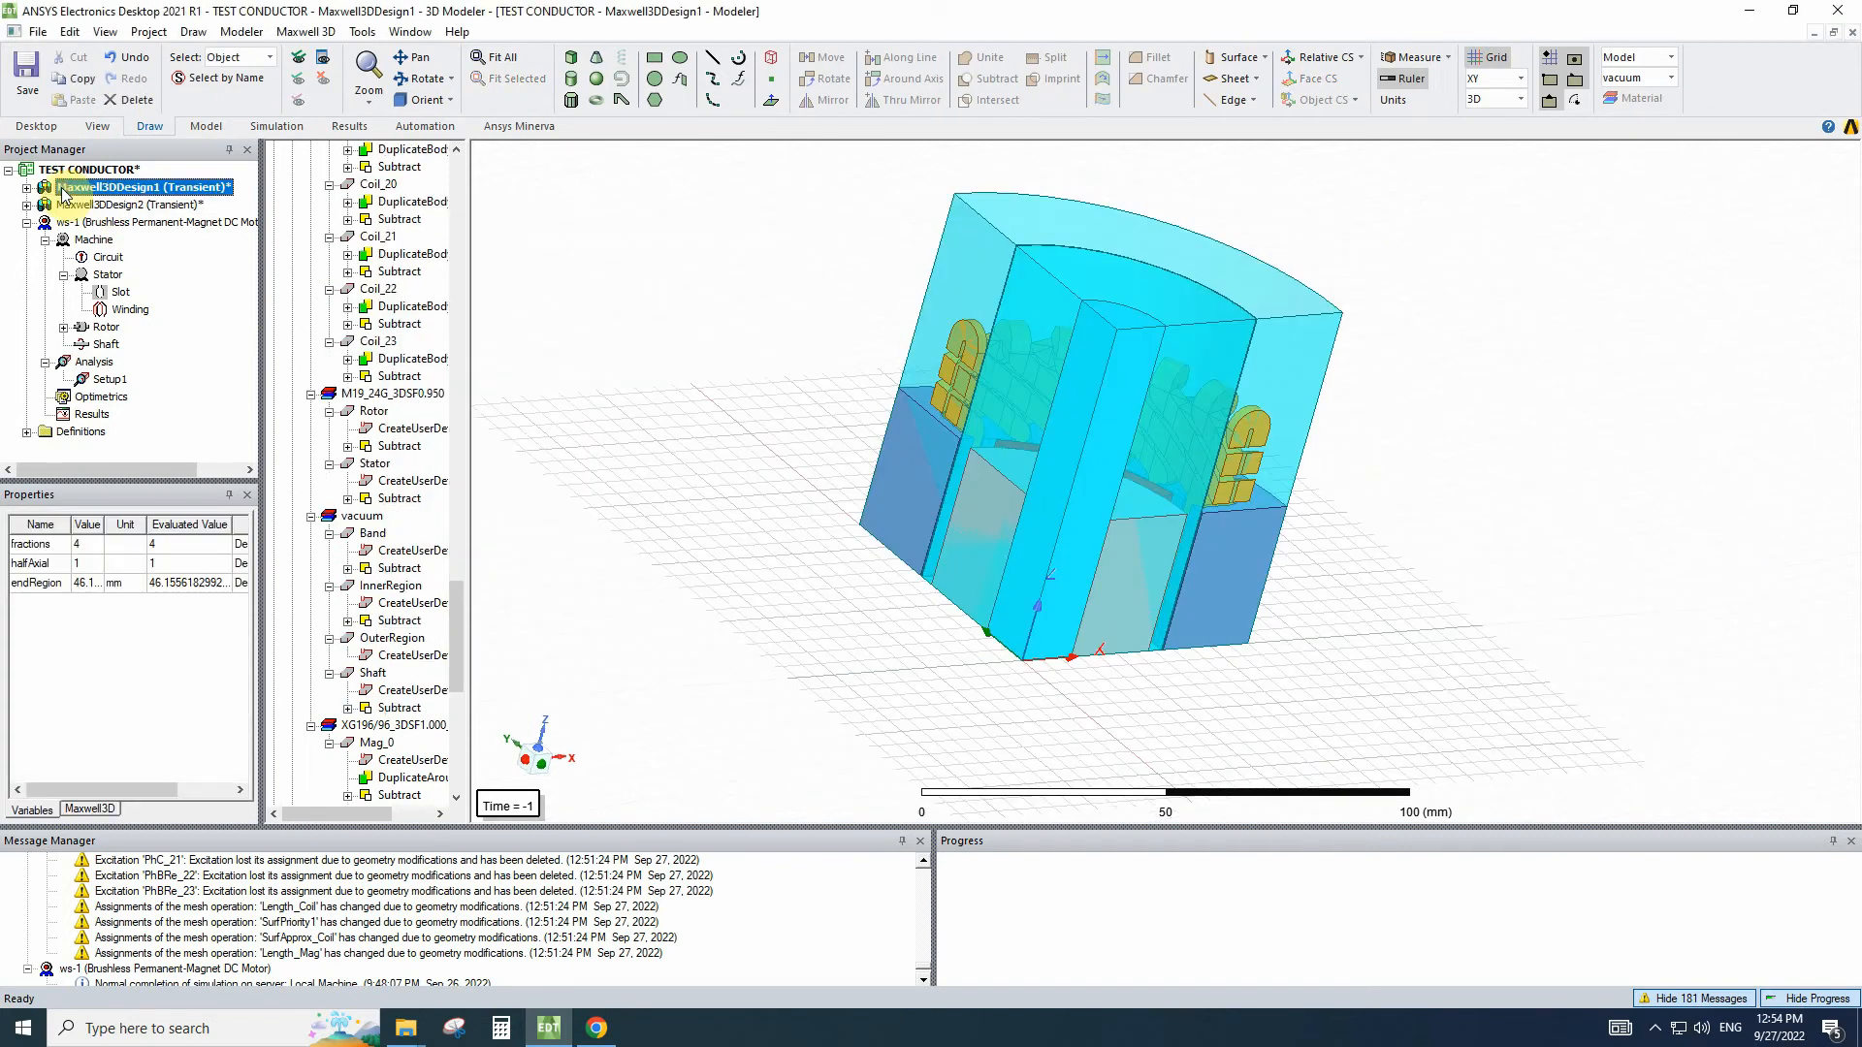
left_click(26, 188)
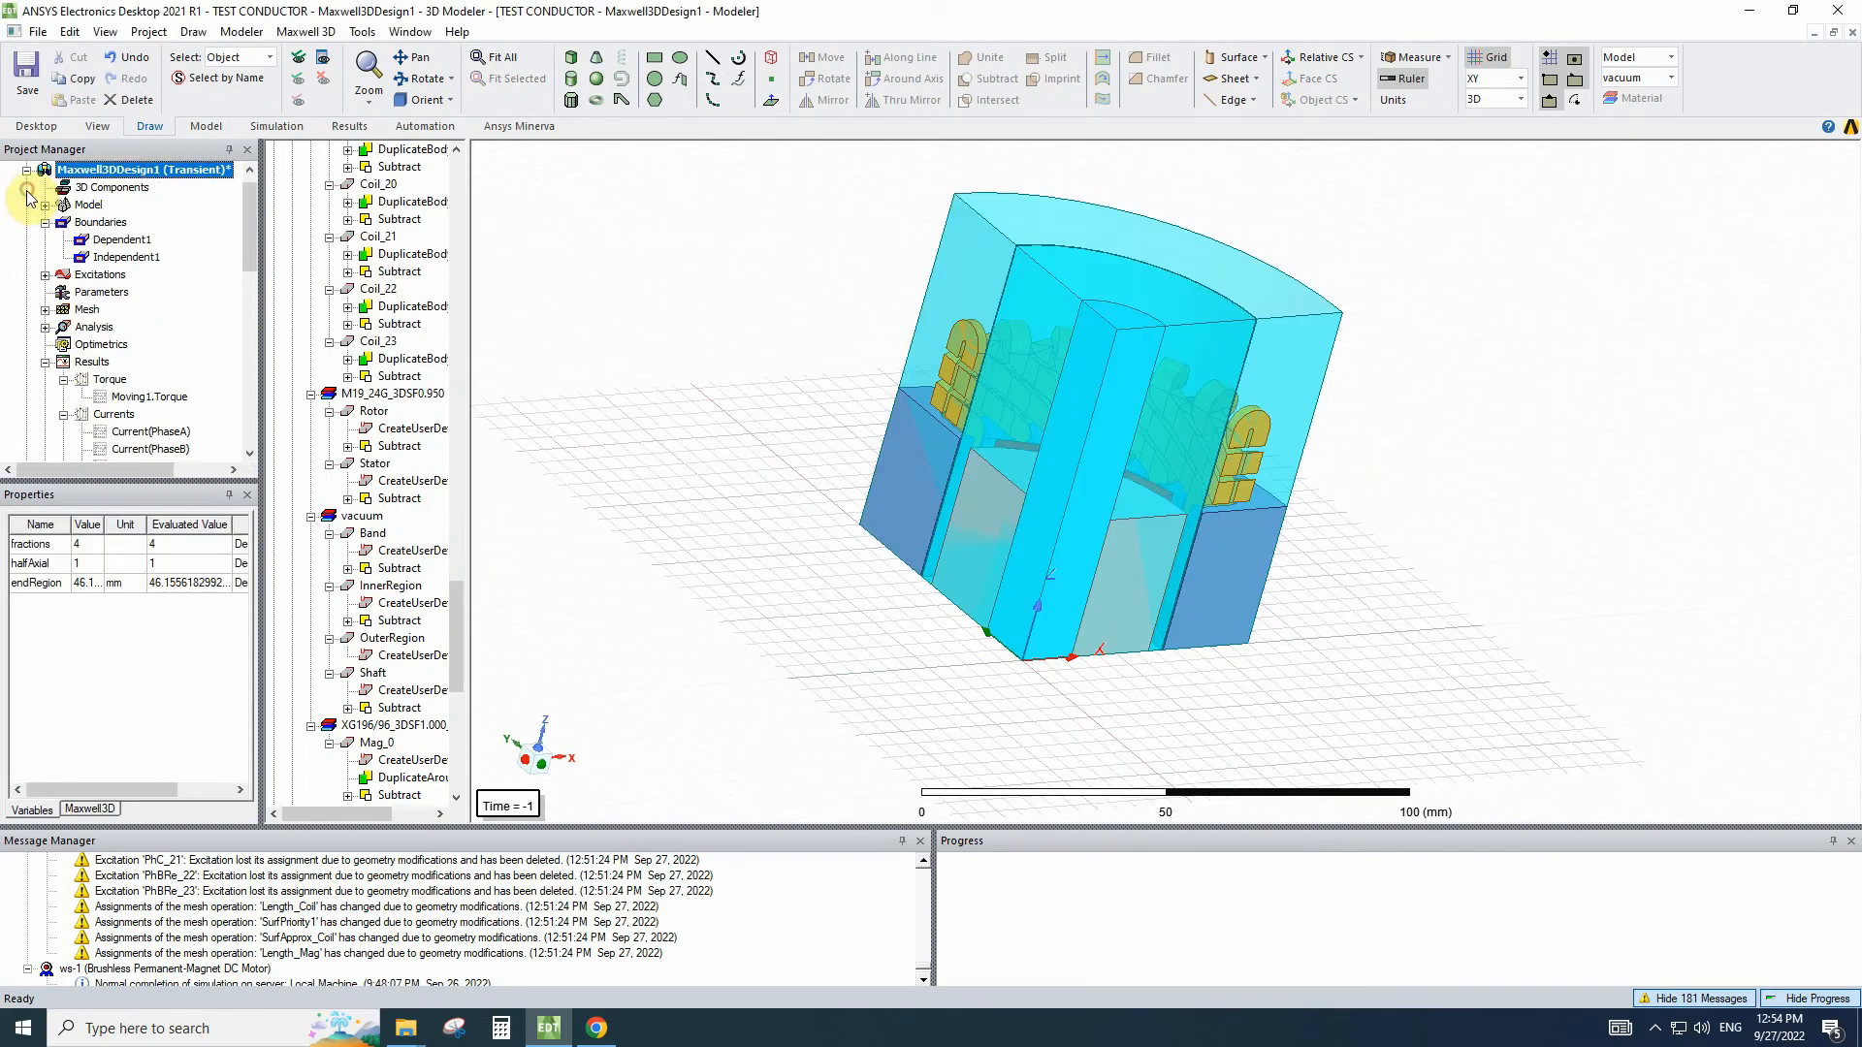
left_click(110, 243)
left_click(123, 257)
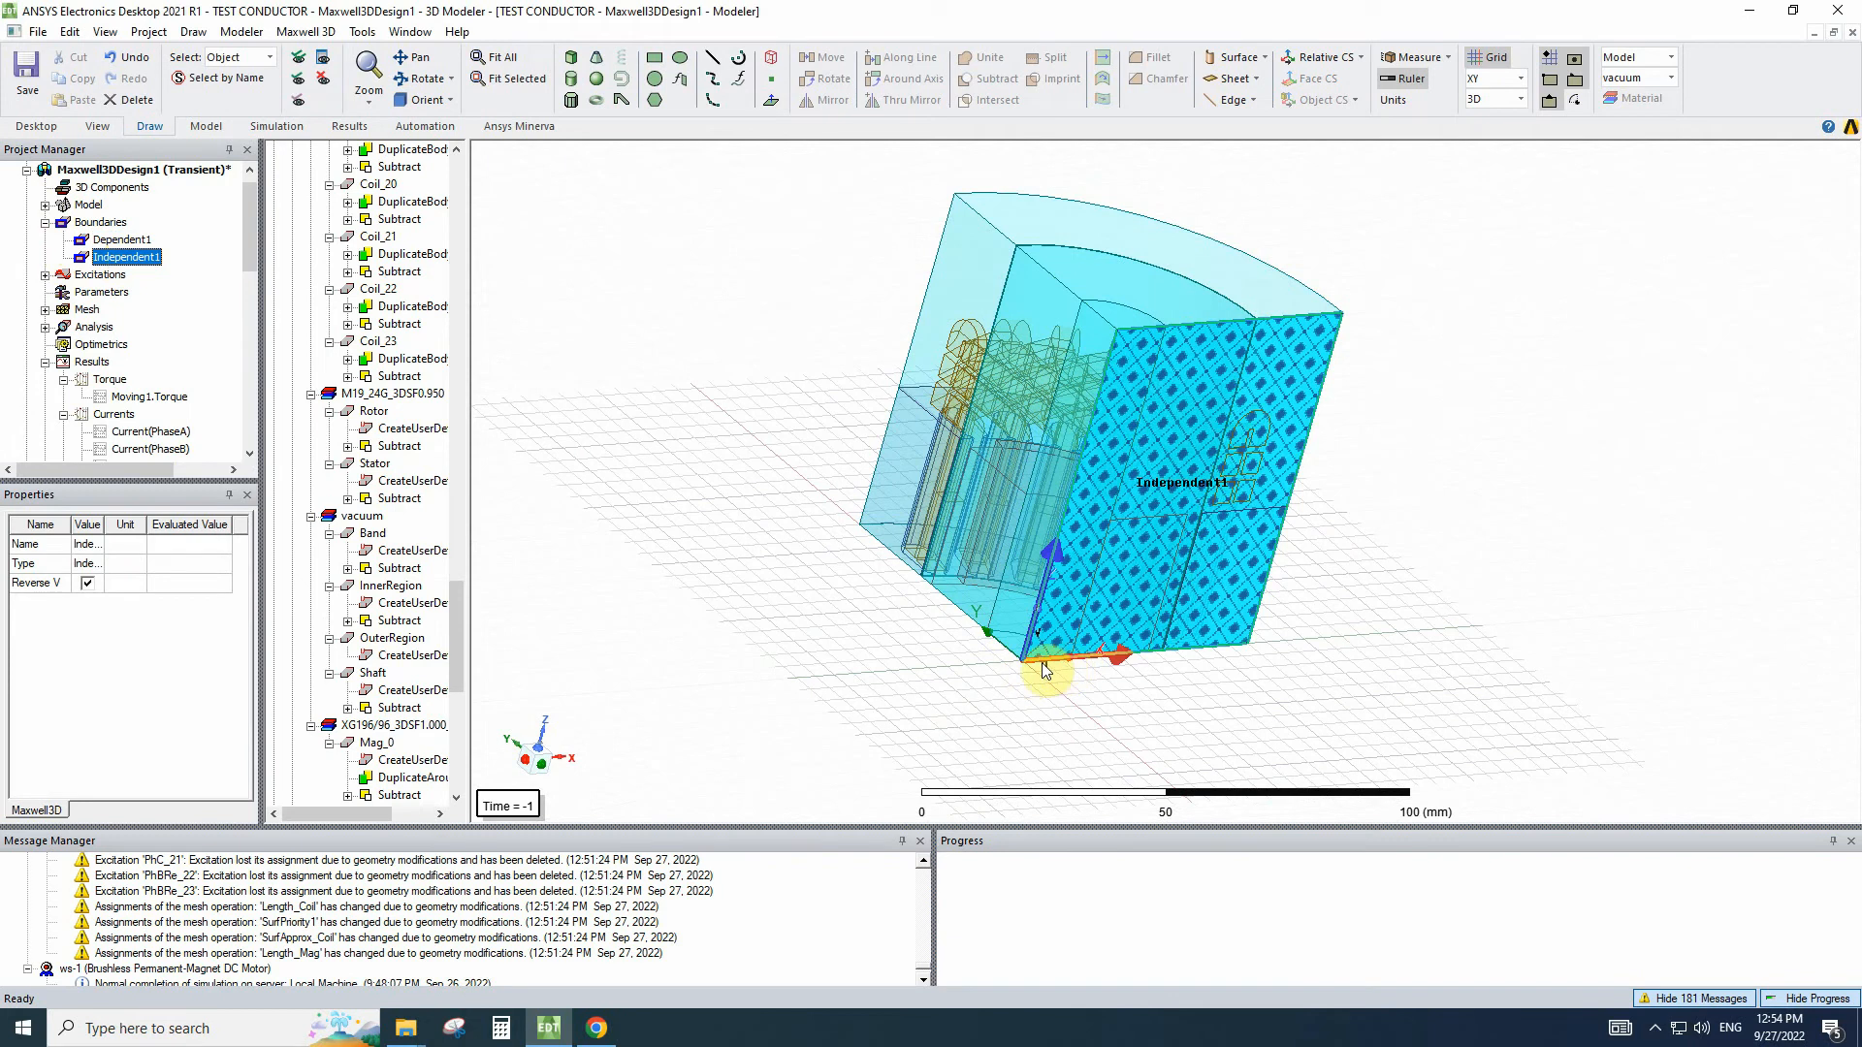
left_click(1030, 735)
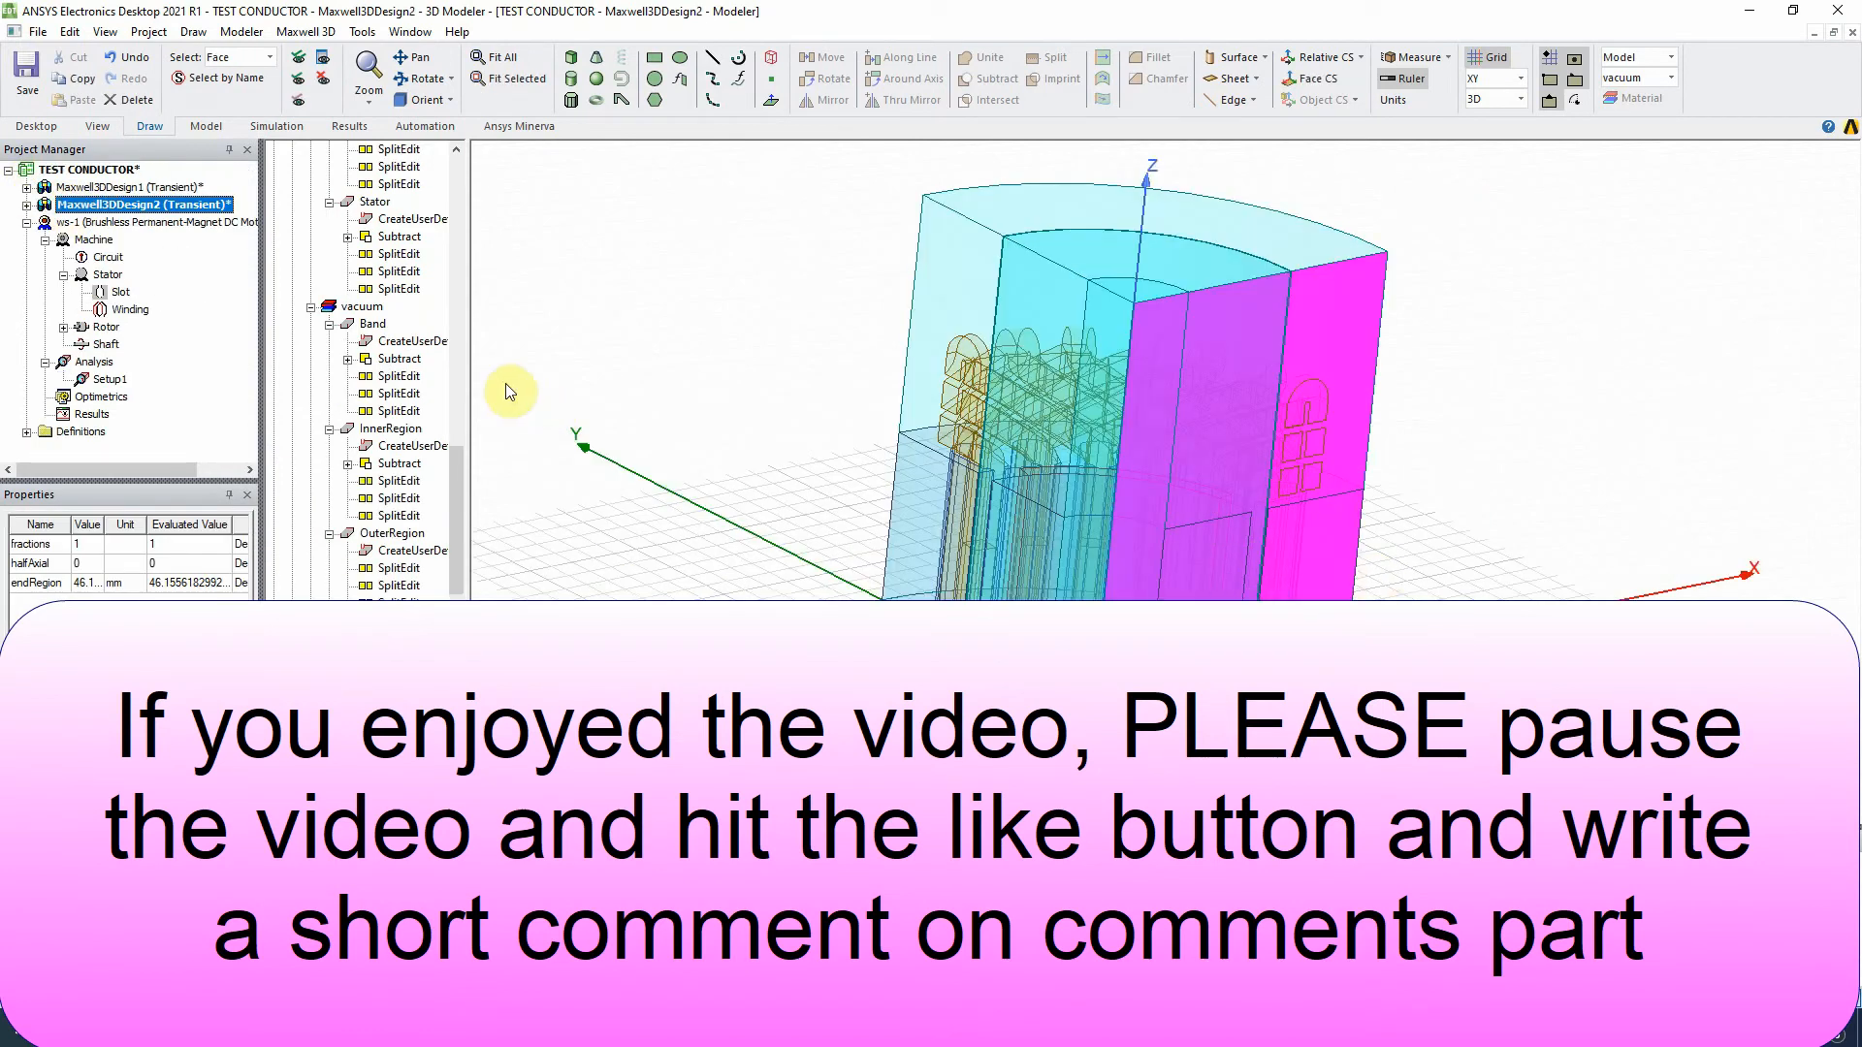
In Maxwell3DDesign2, assign an Independent matching boundary to the selected XZ face, with its U vector from the origin 60 mm along X and V reversed.
right_click(1280, 539)
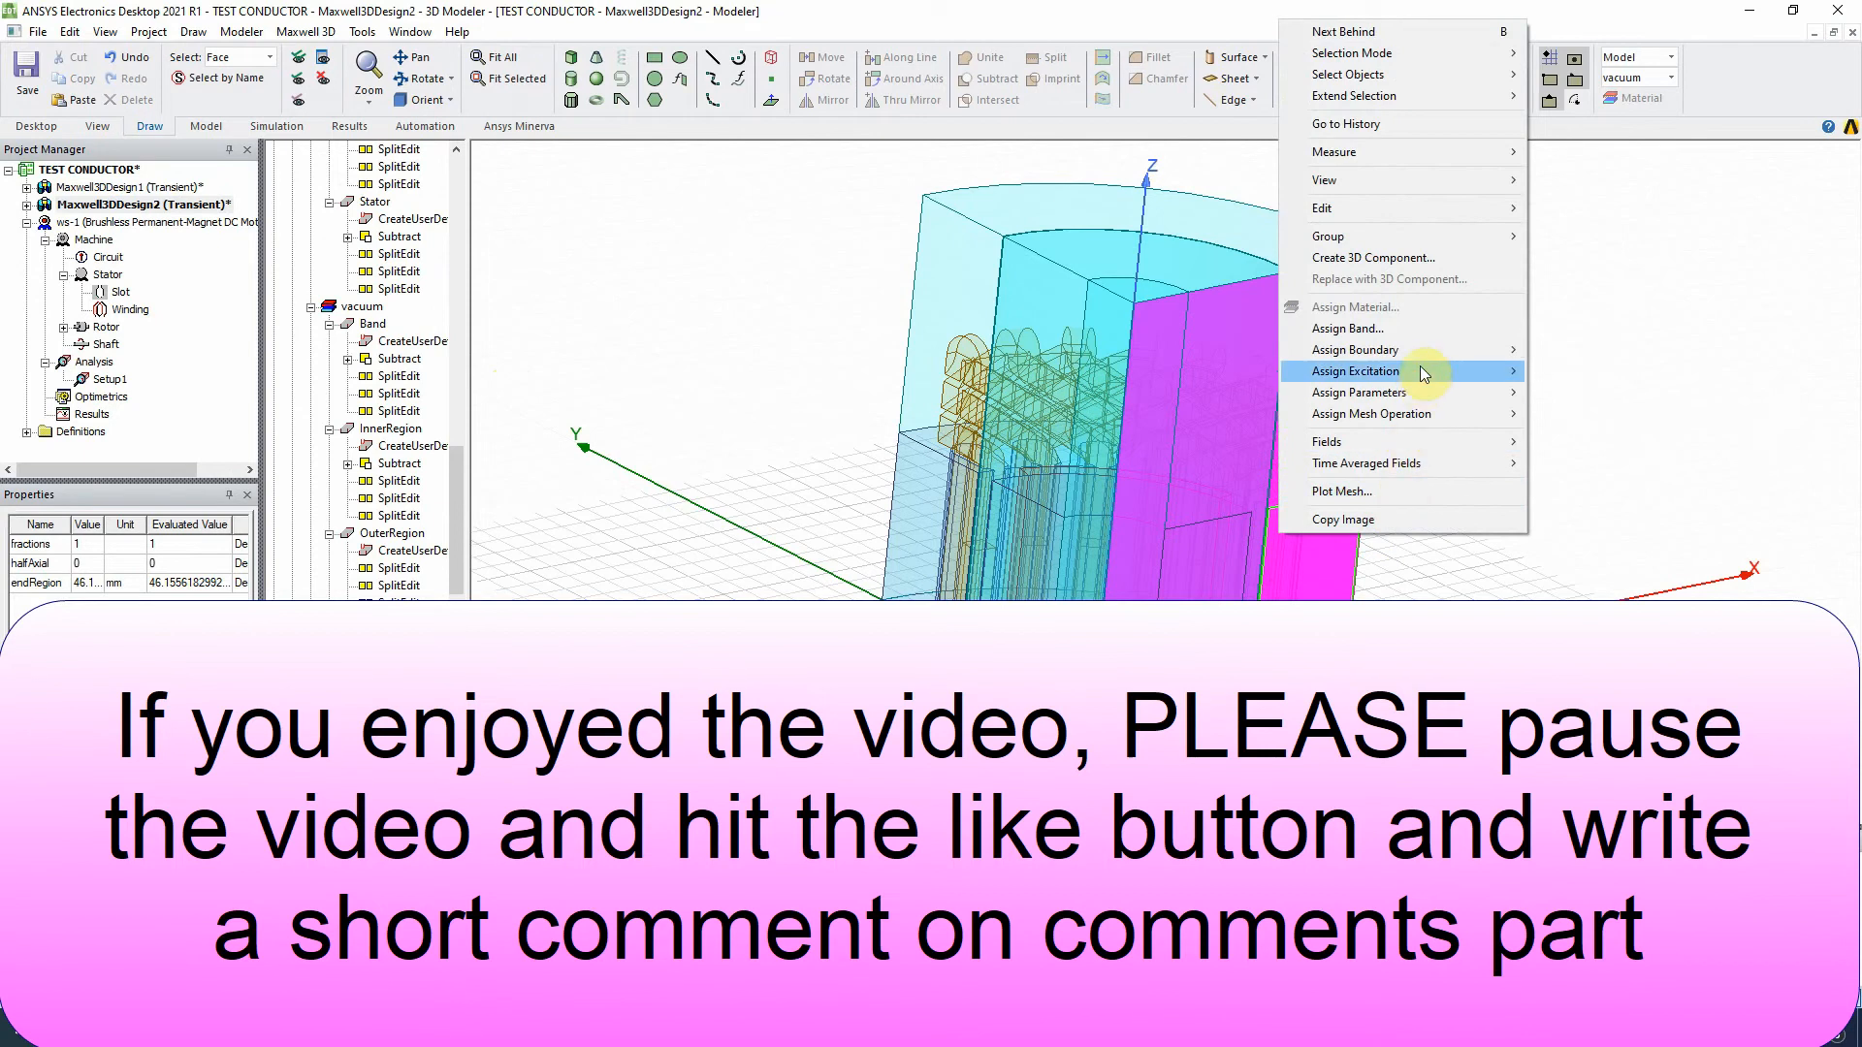
mouse_move(1423, 351)
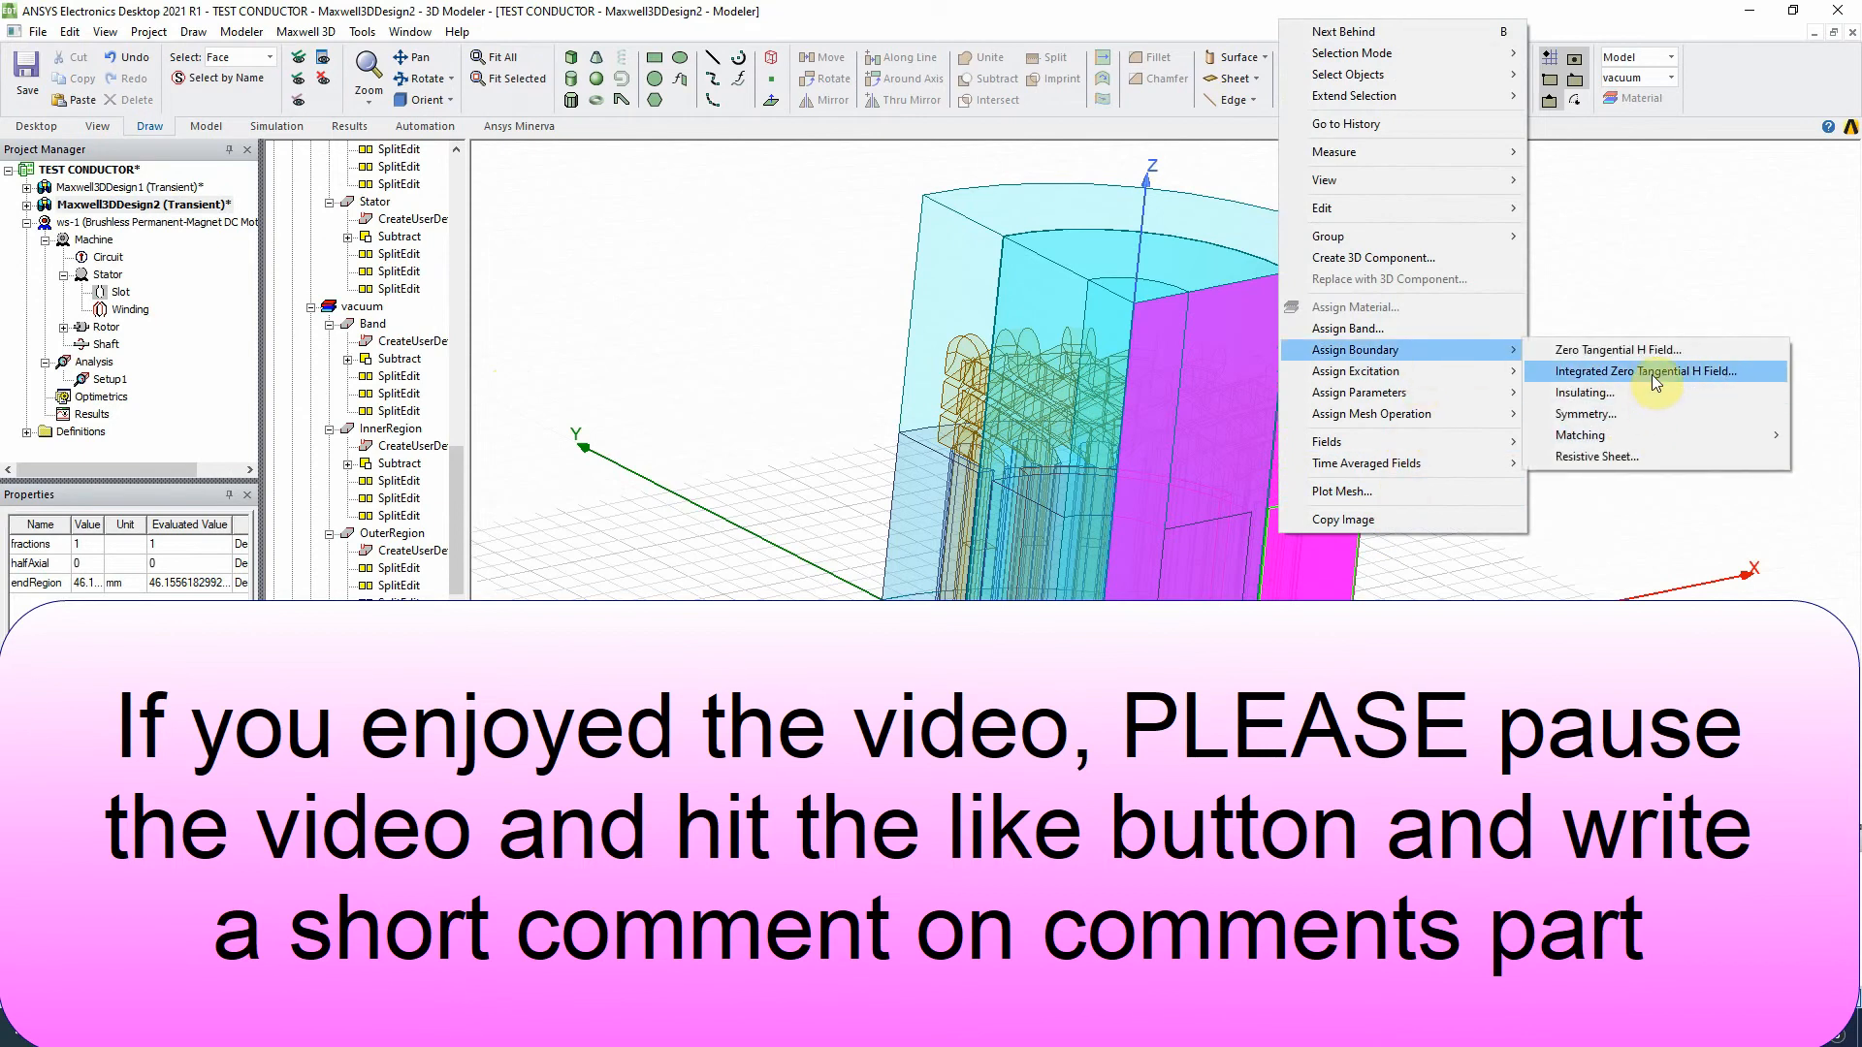
mouse_move(1648, 436)
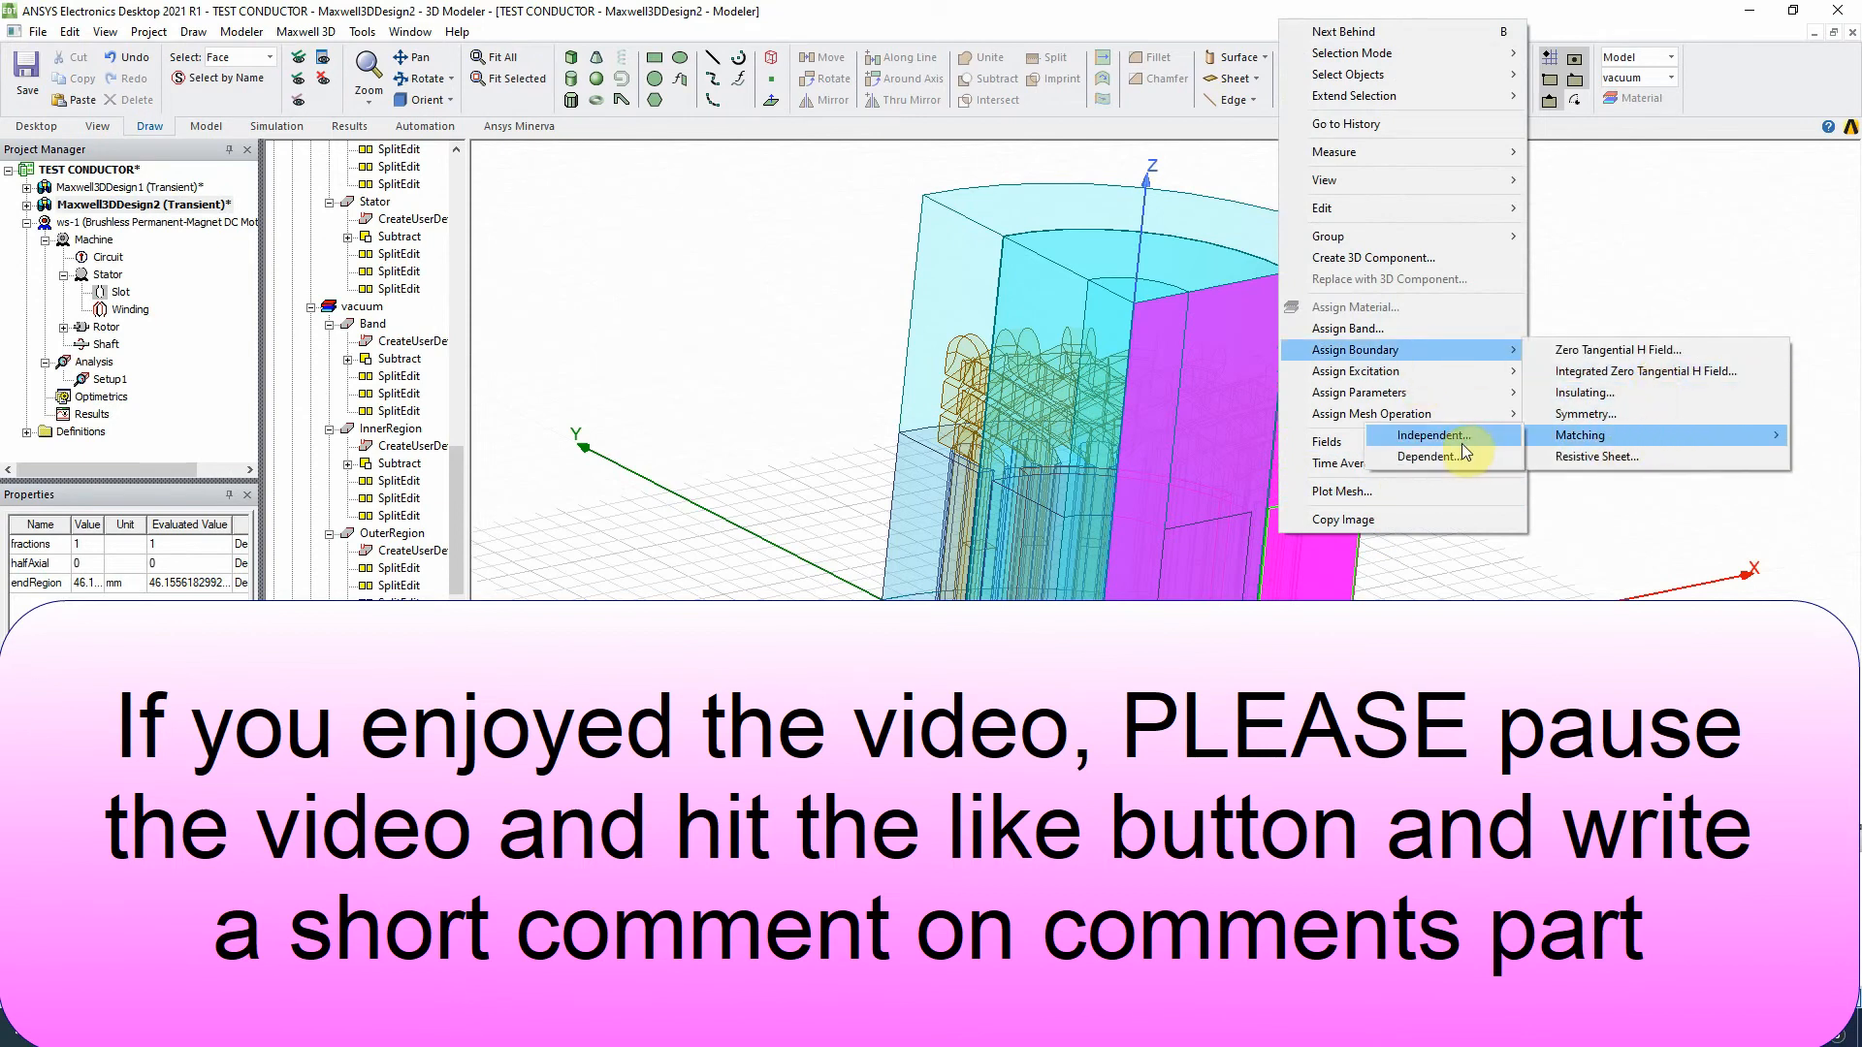
left_click(1435, 436)
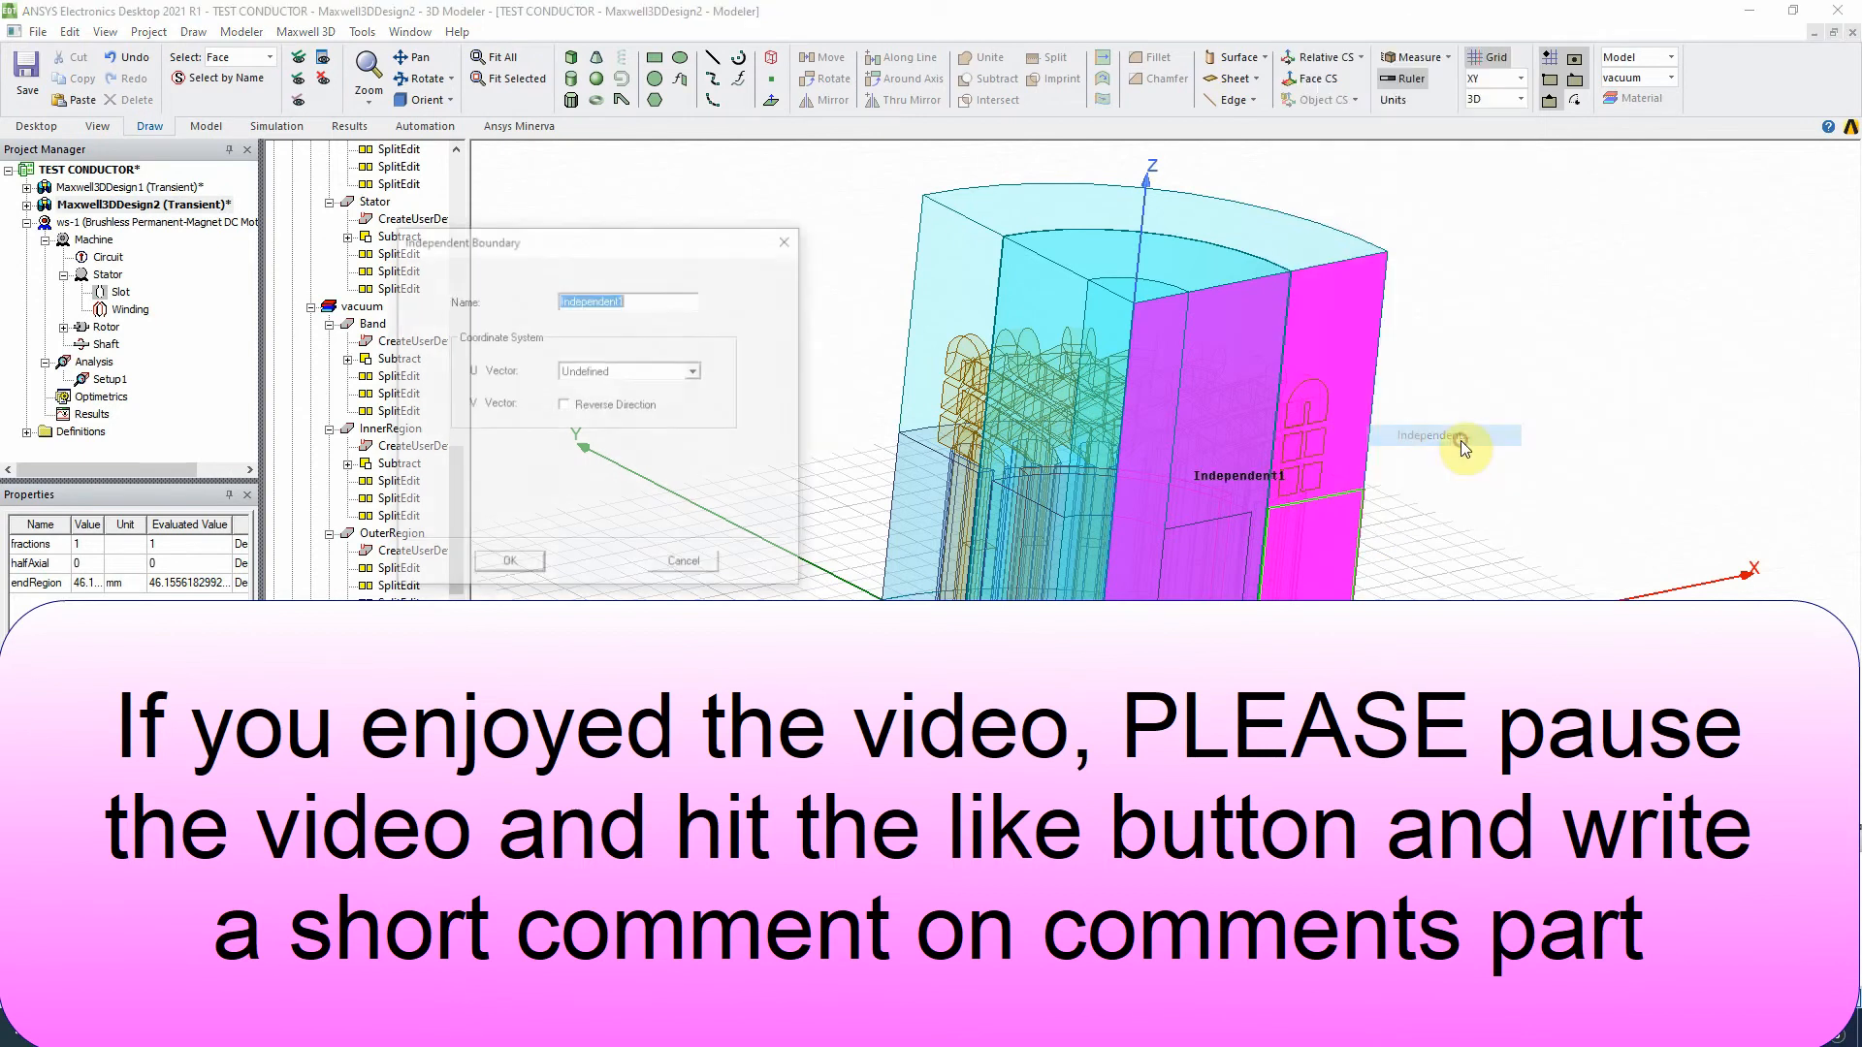
left_click(669, 376)
left_click(596, 406)
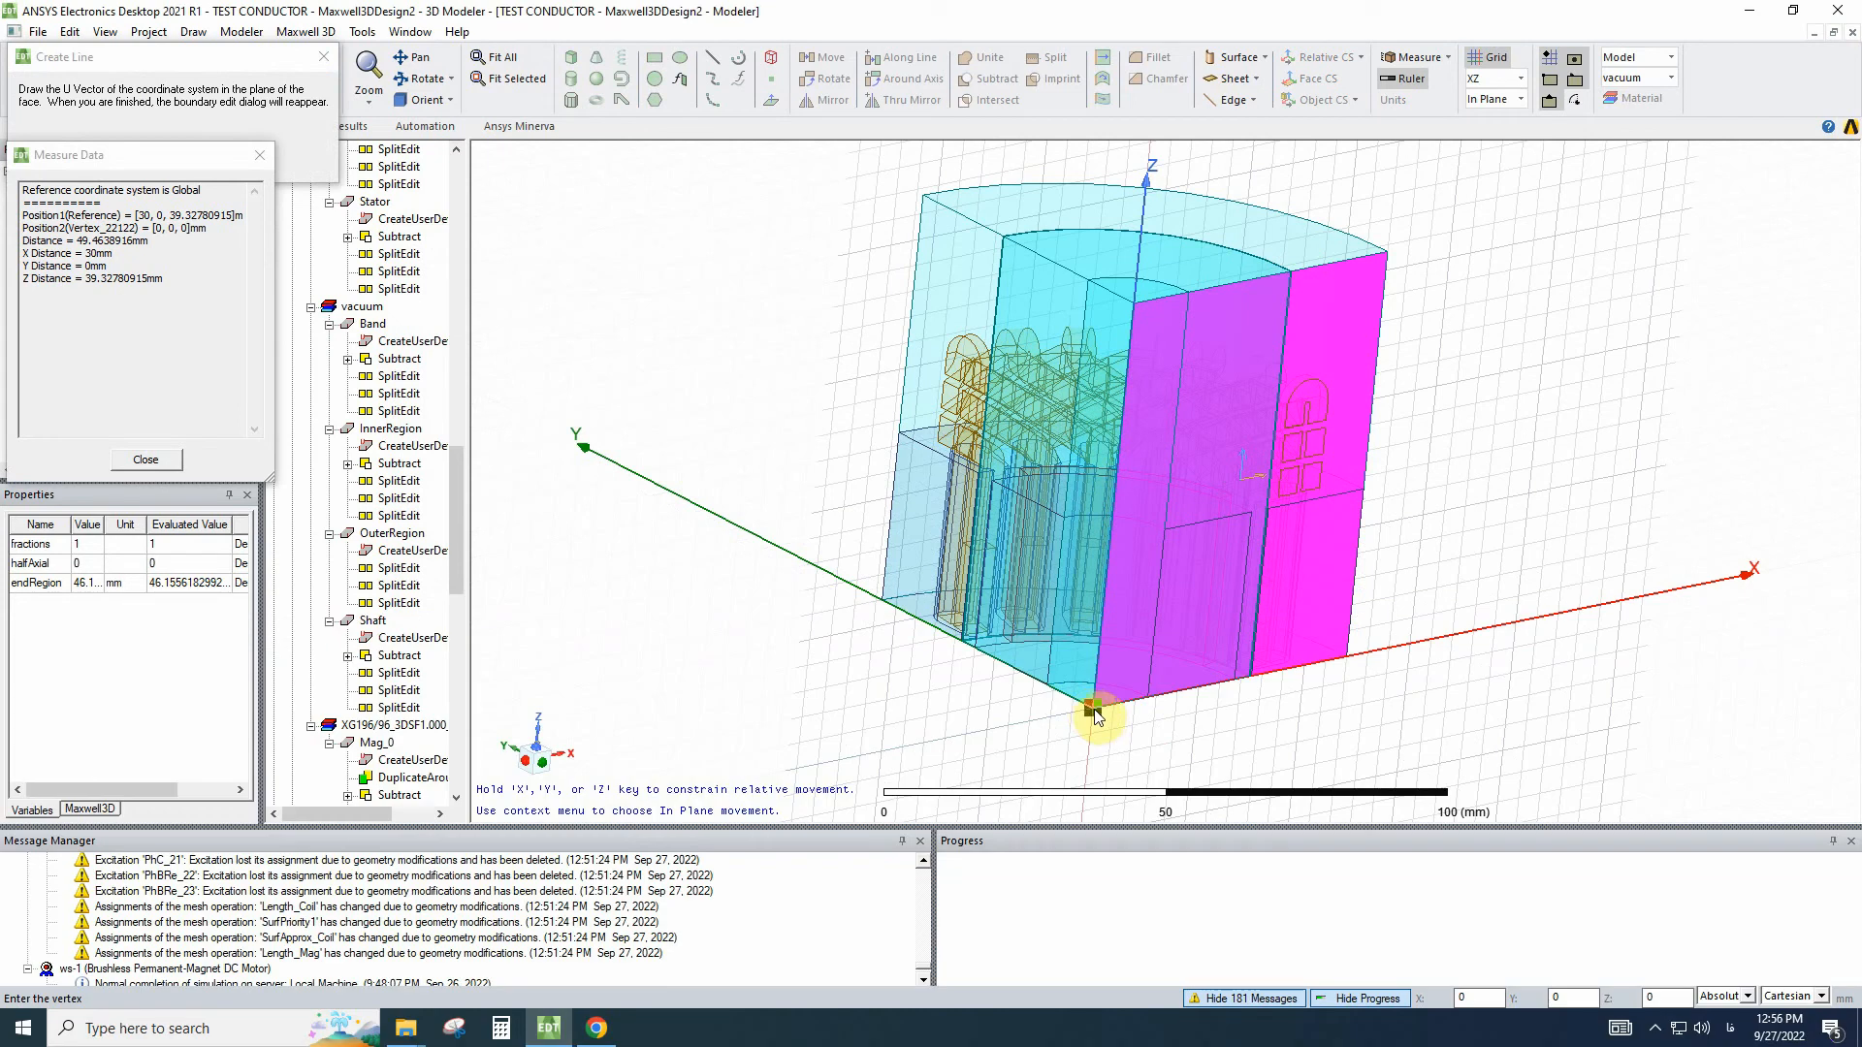
left_click(1093, 709)
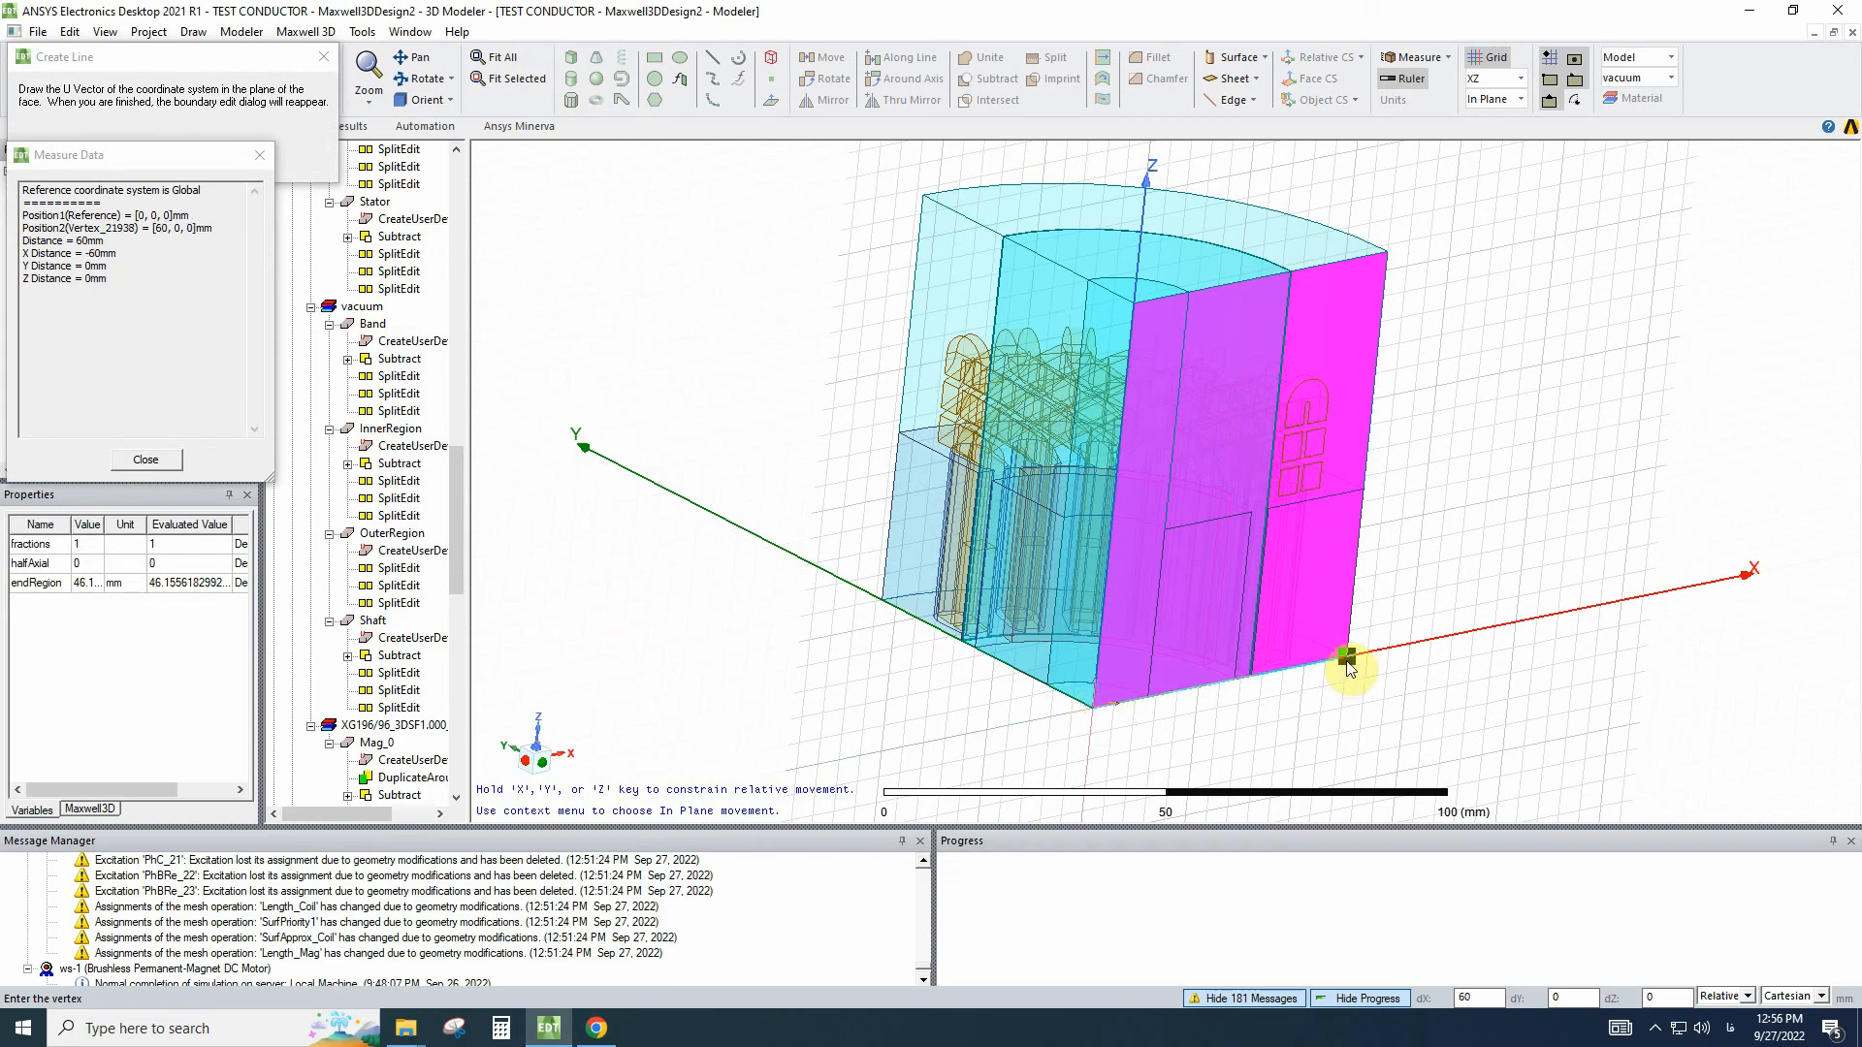
left_click(1346, 662)
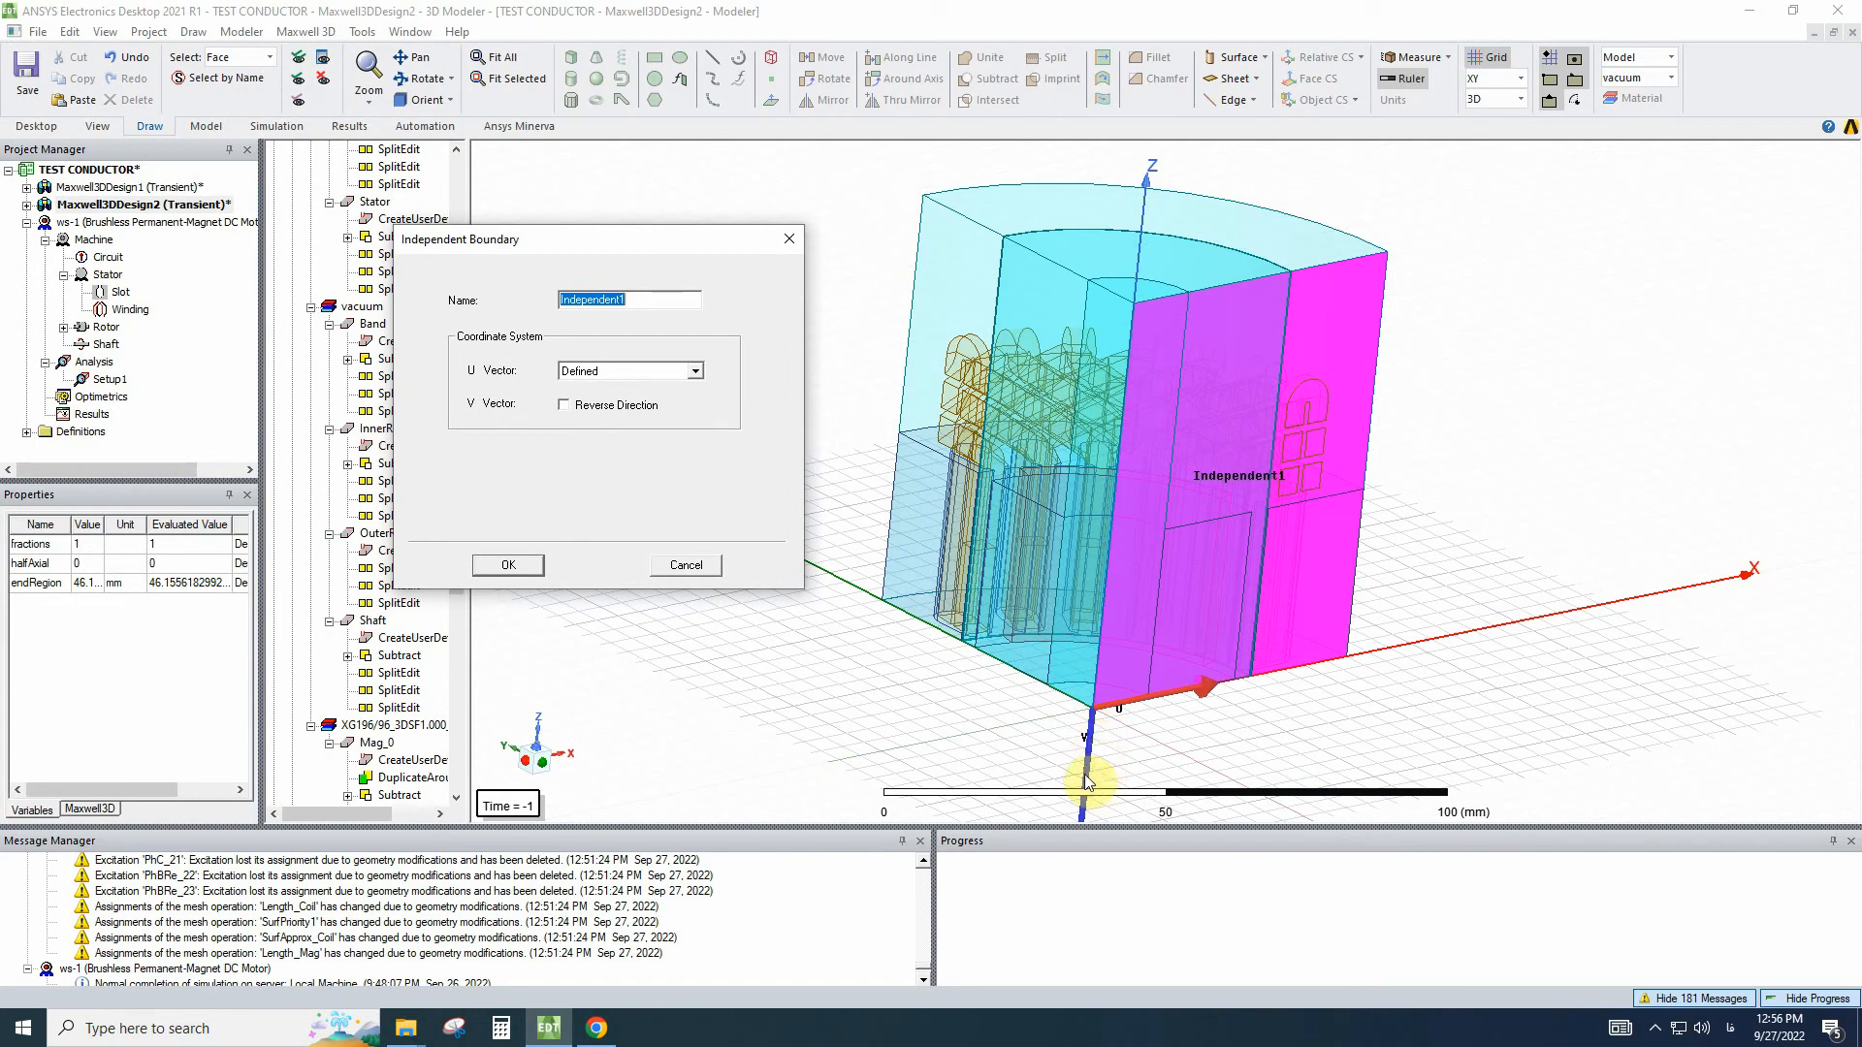
left_click(613, 405)
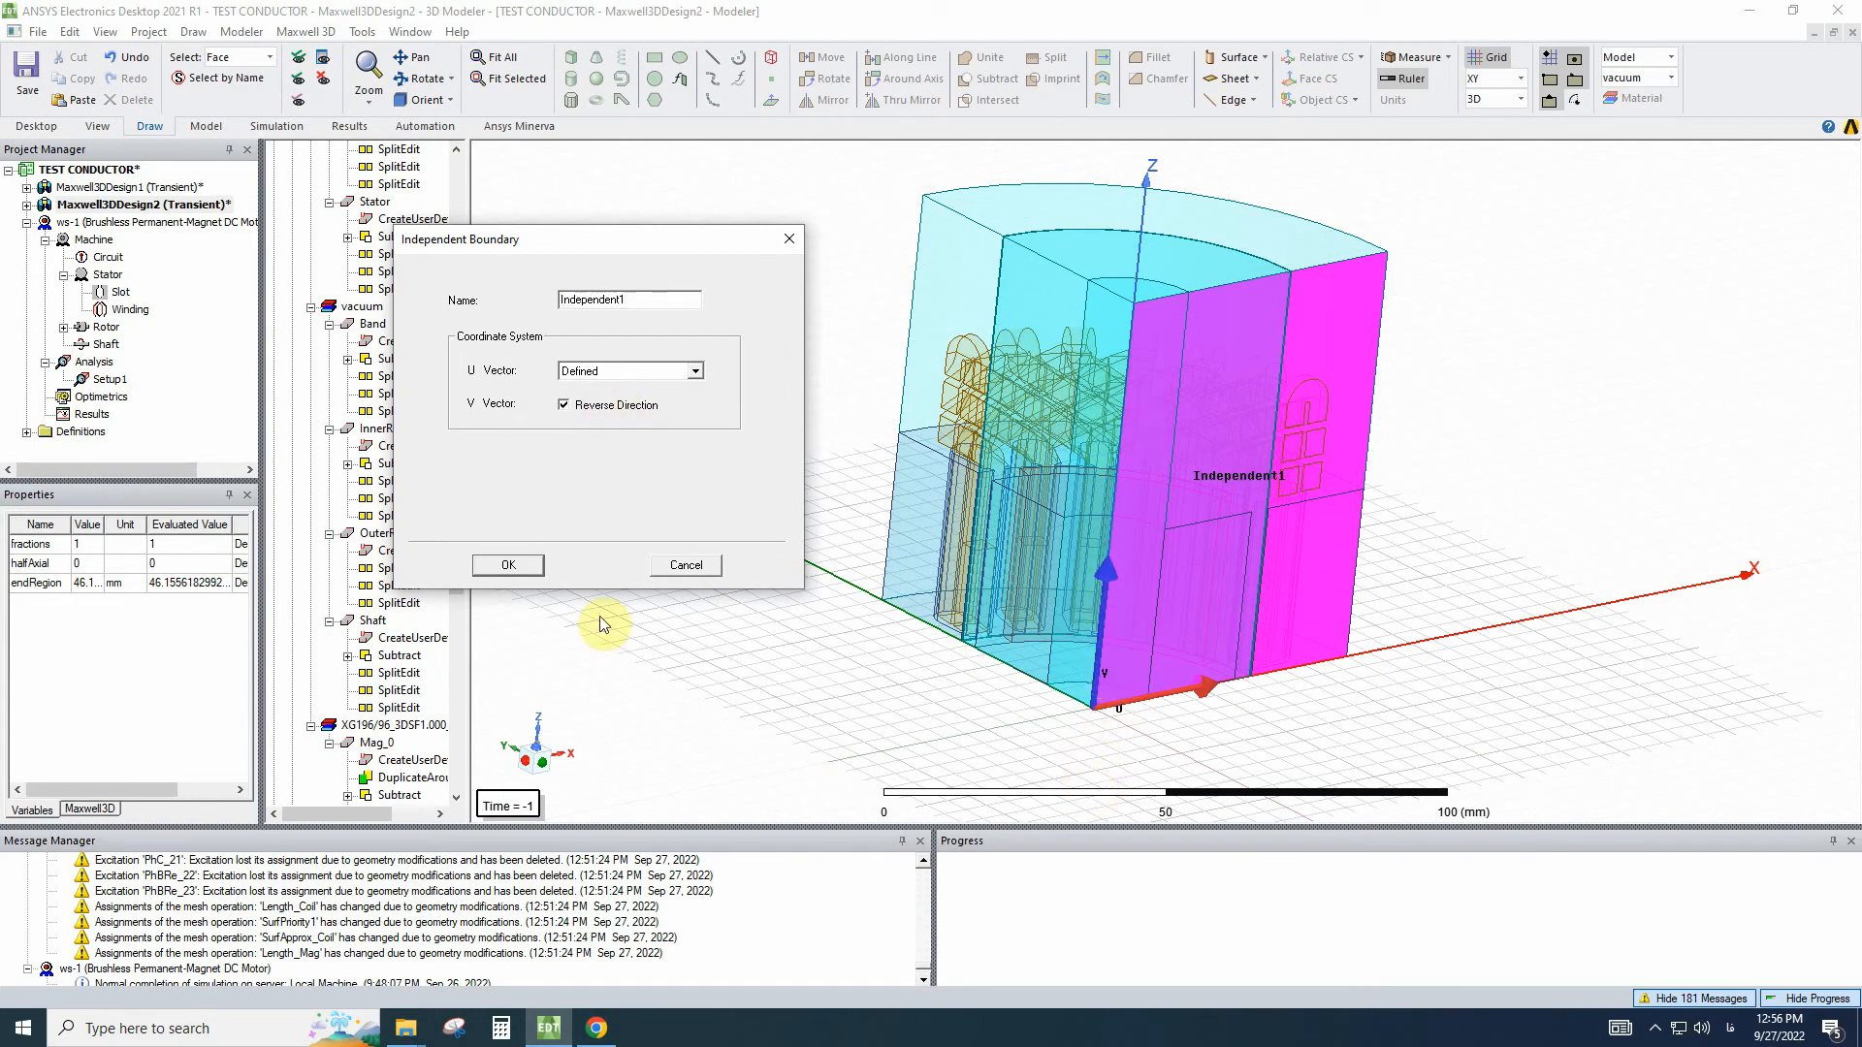
left_click(507, 565)
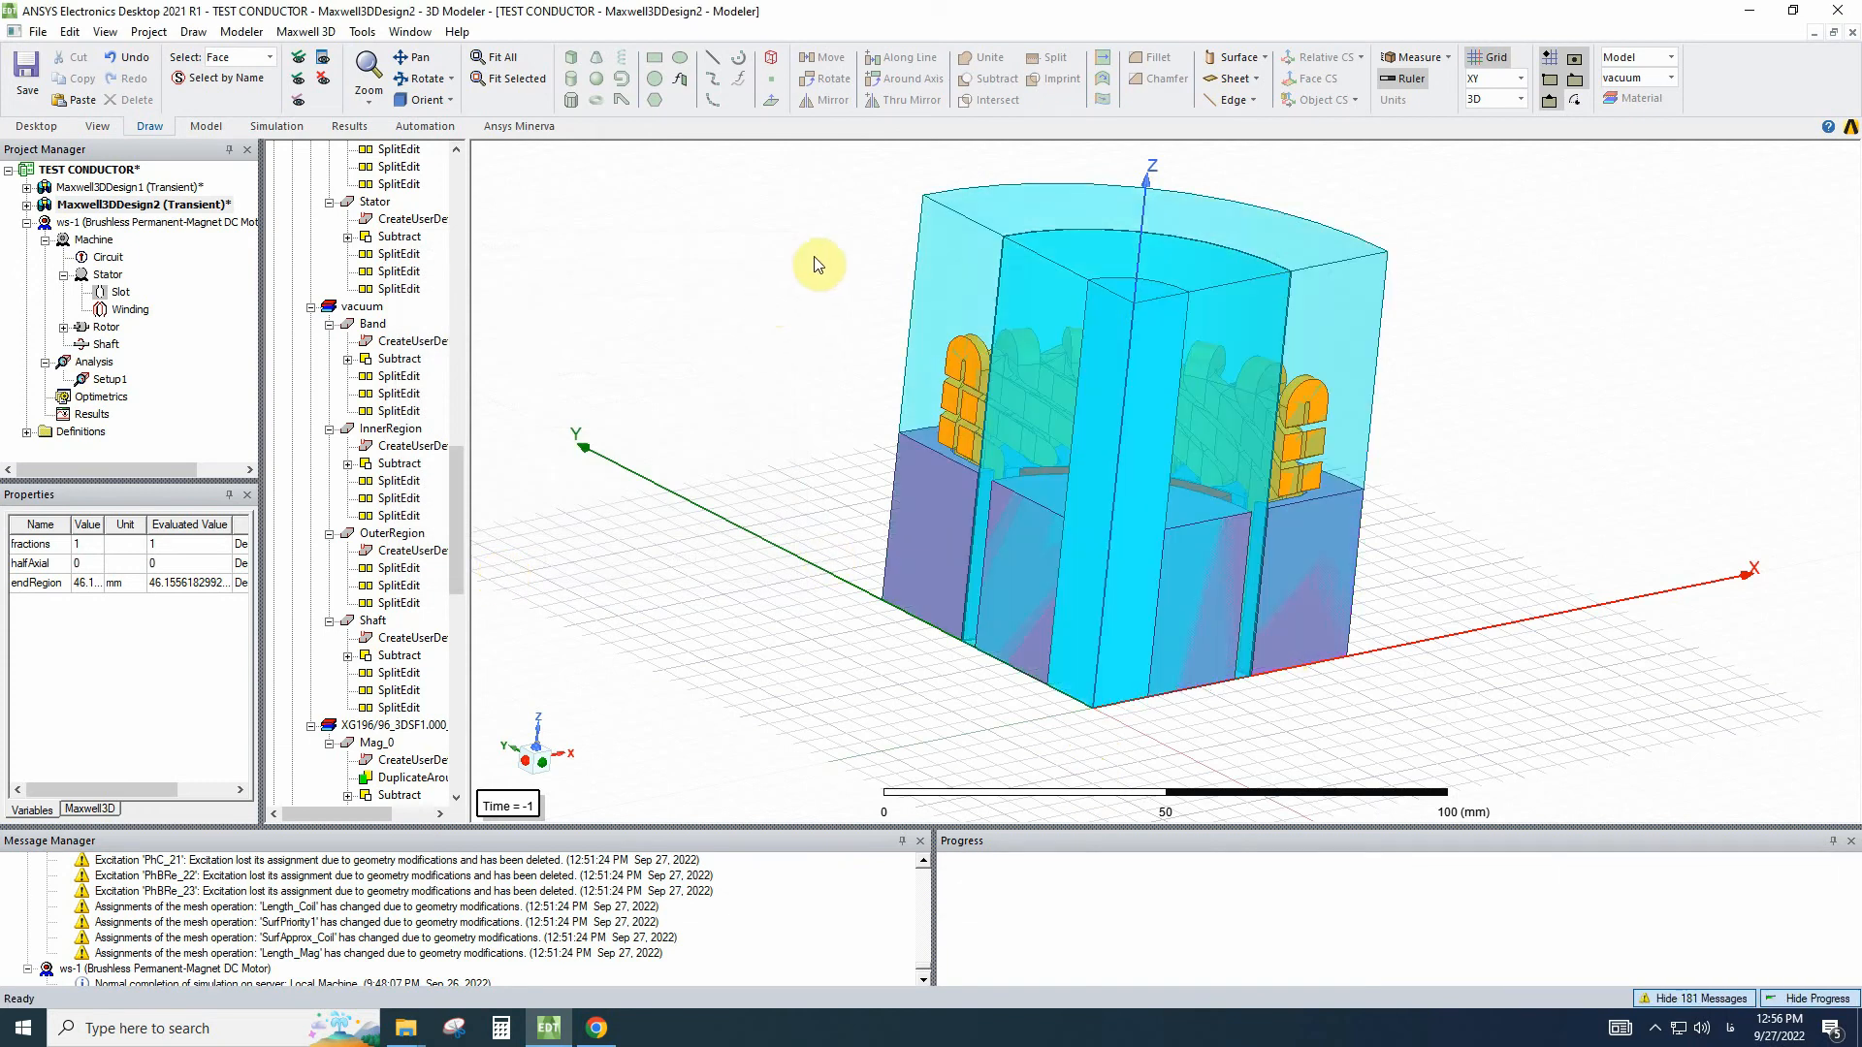
Start a Dependent matching boundary on the outer region's YZ cut face and link it to Independent1.
left_click(934, 268)
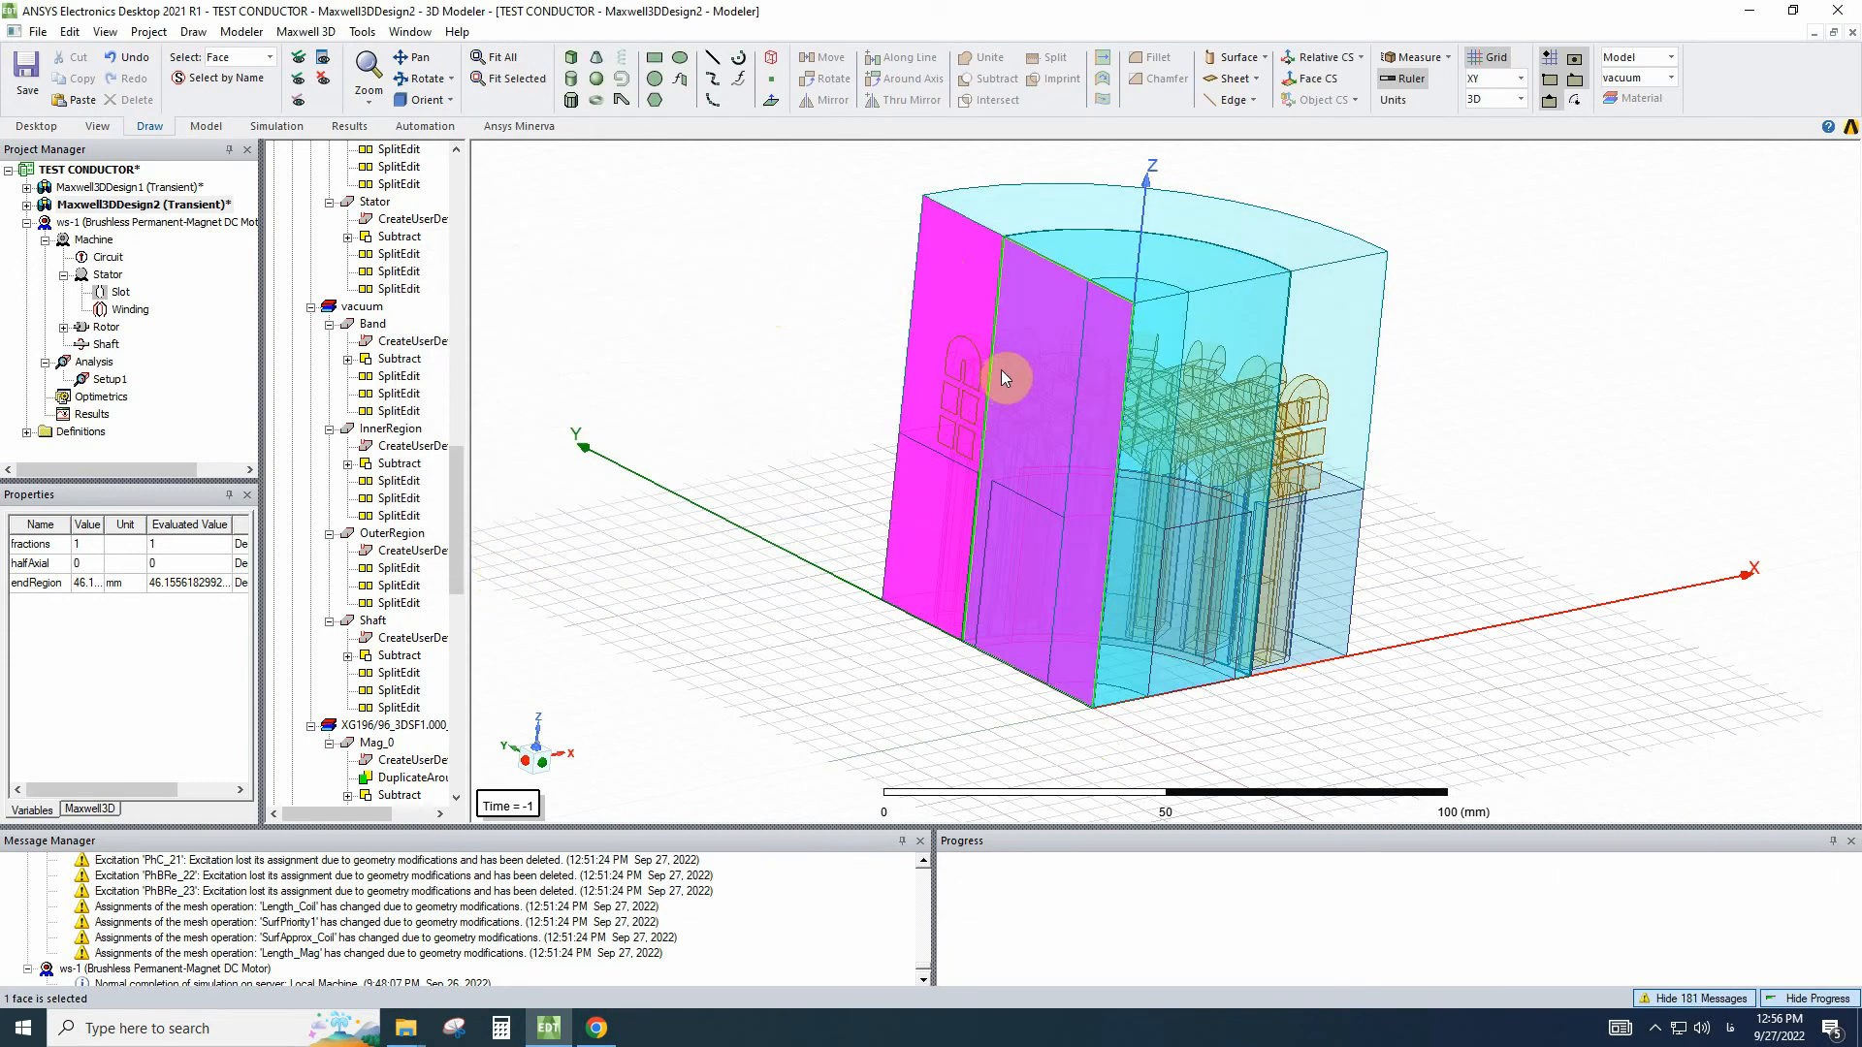
right_click(970, 378)
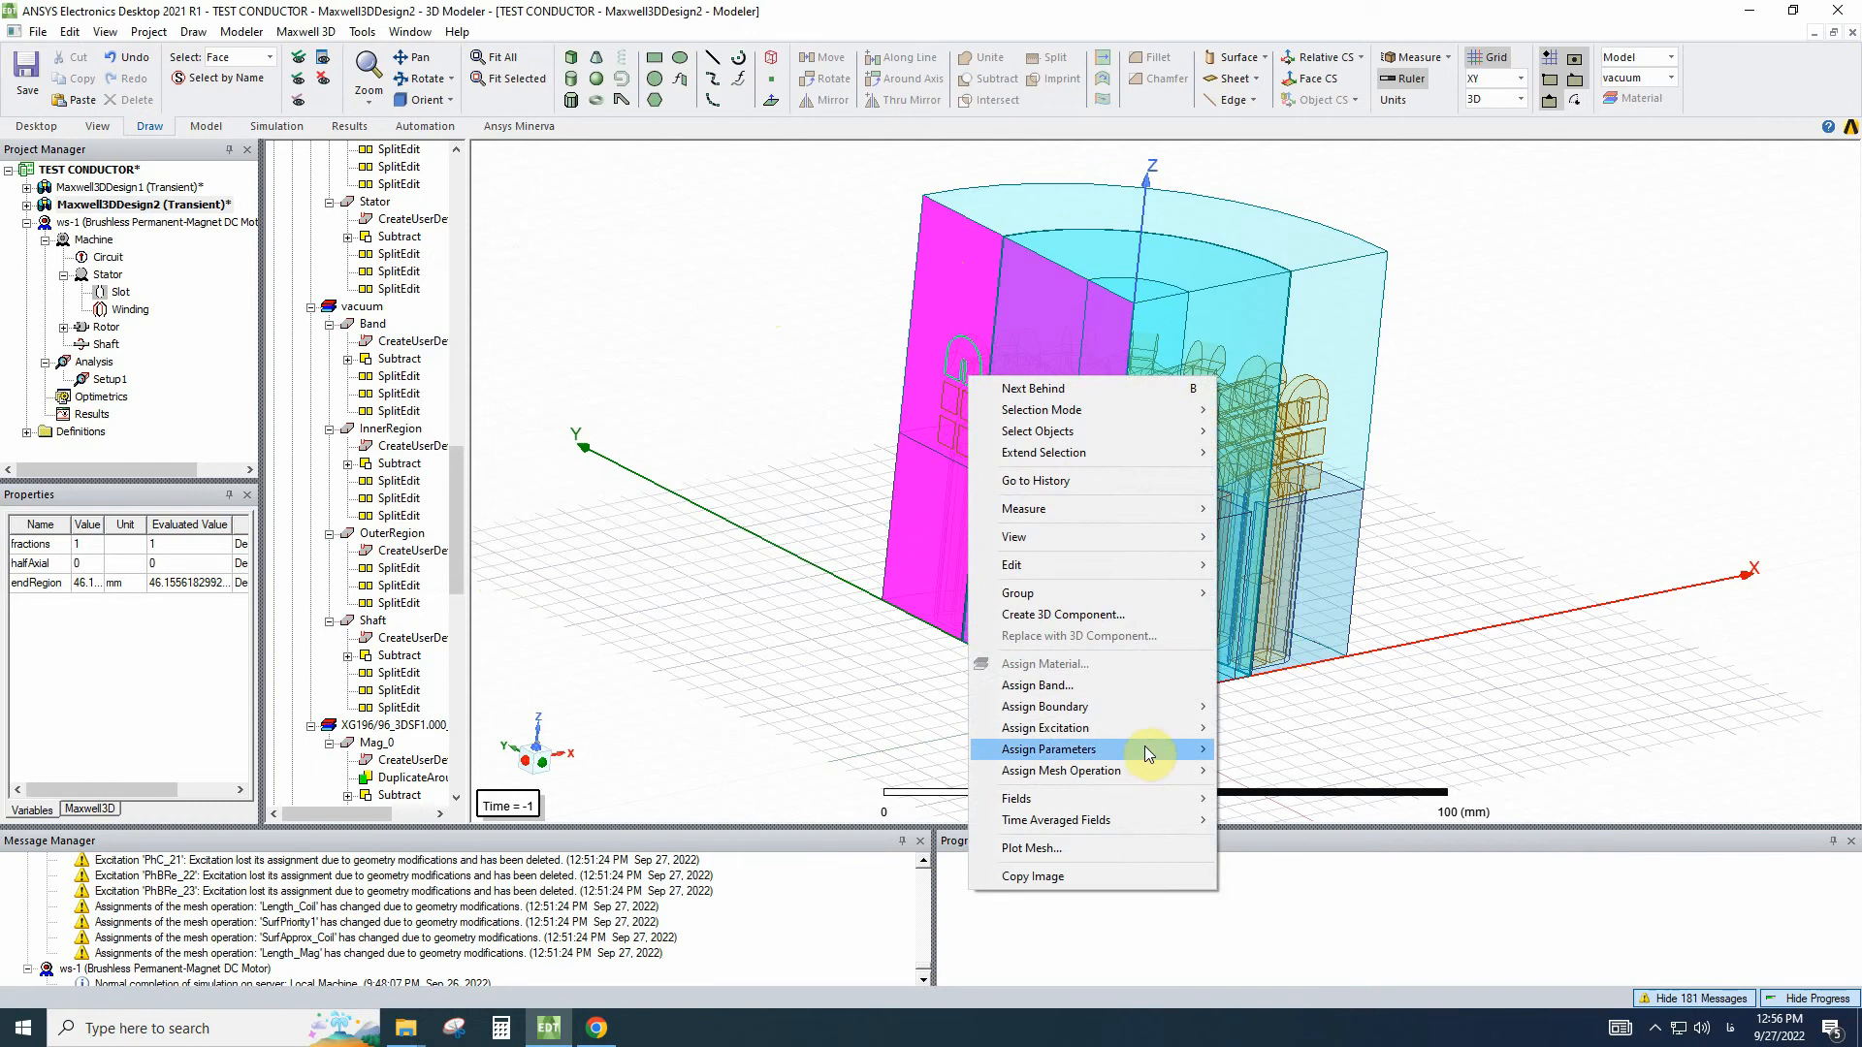
mouse_move(1208, 713)
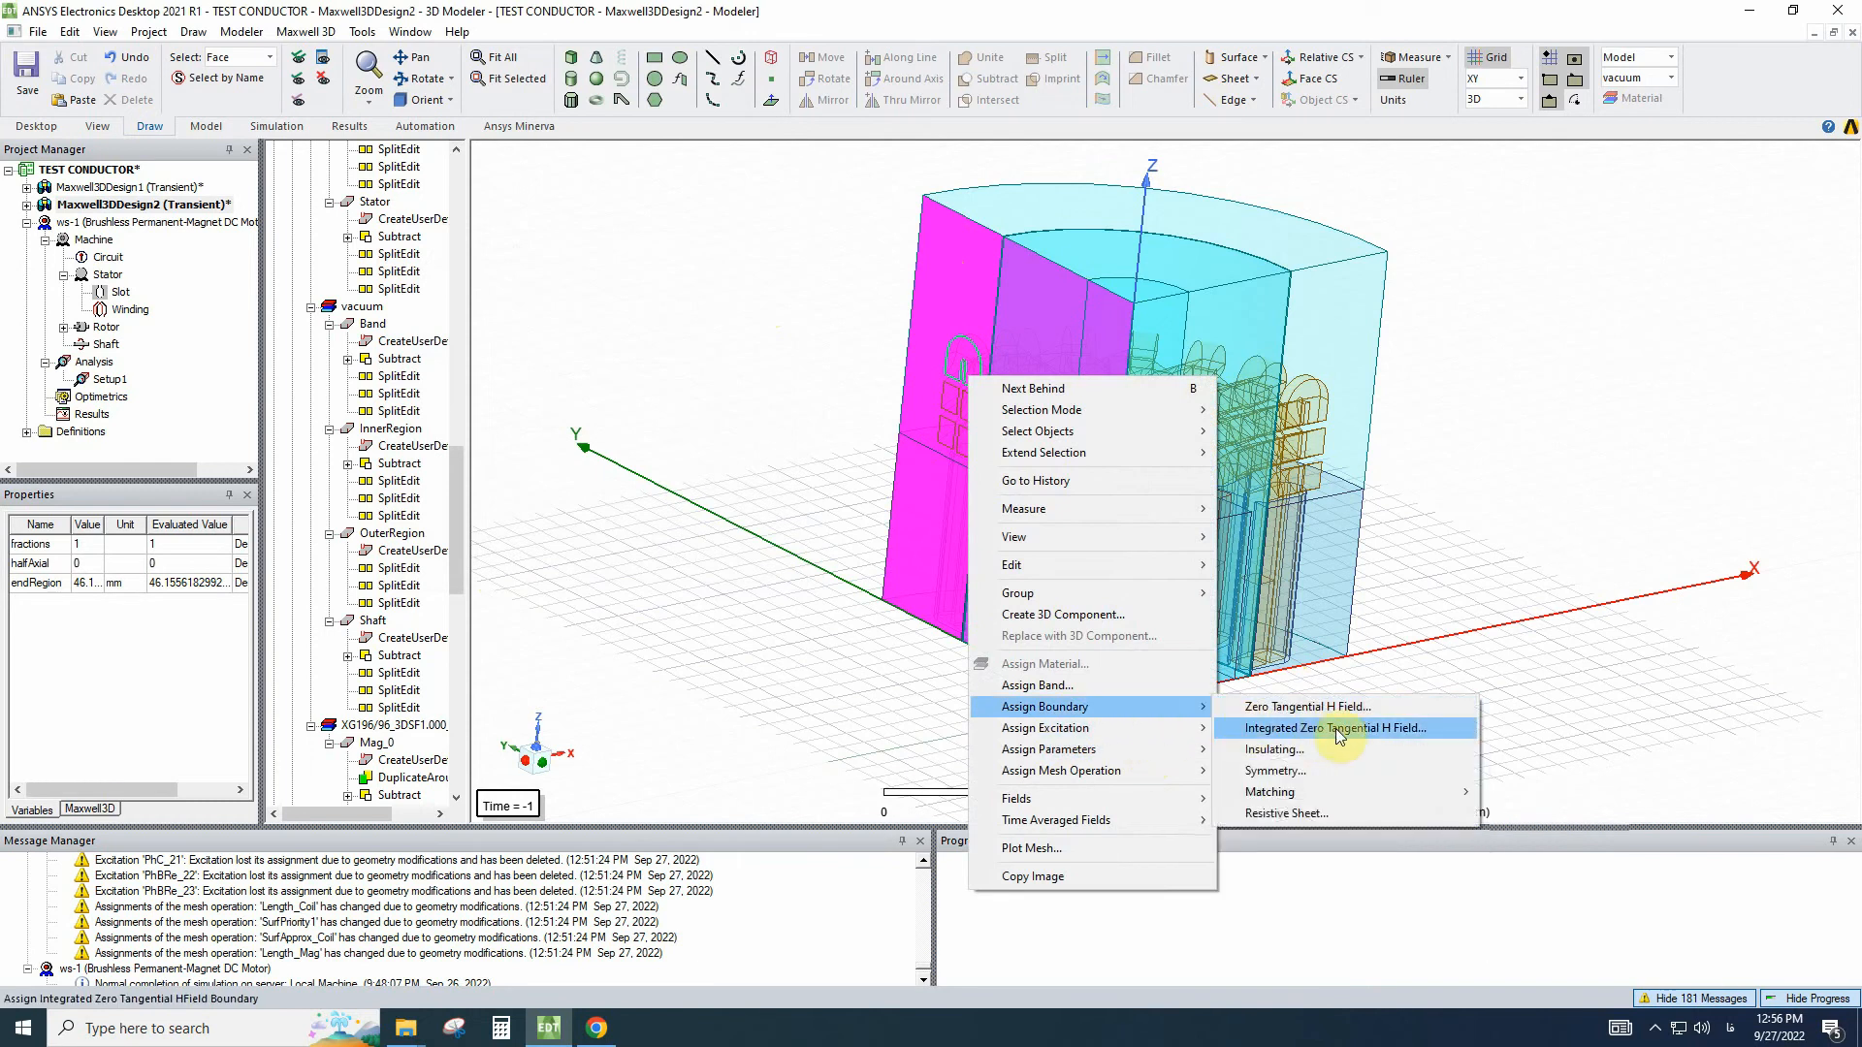
mouse_move(1388, 790)
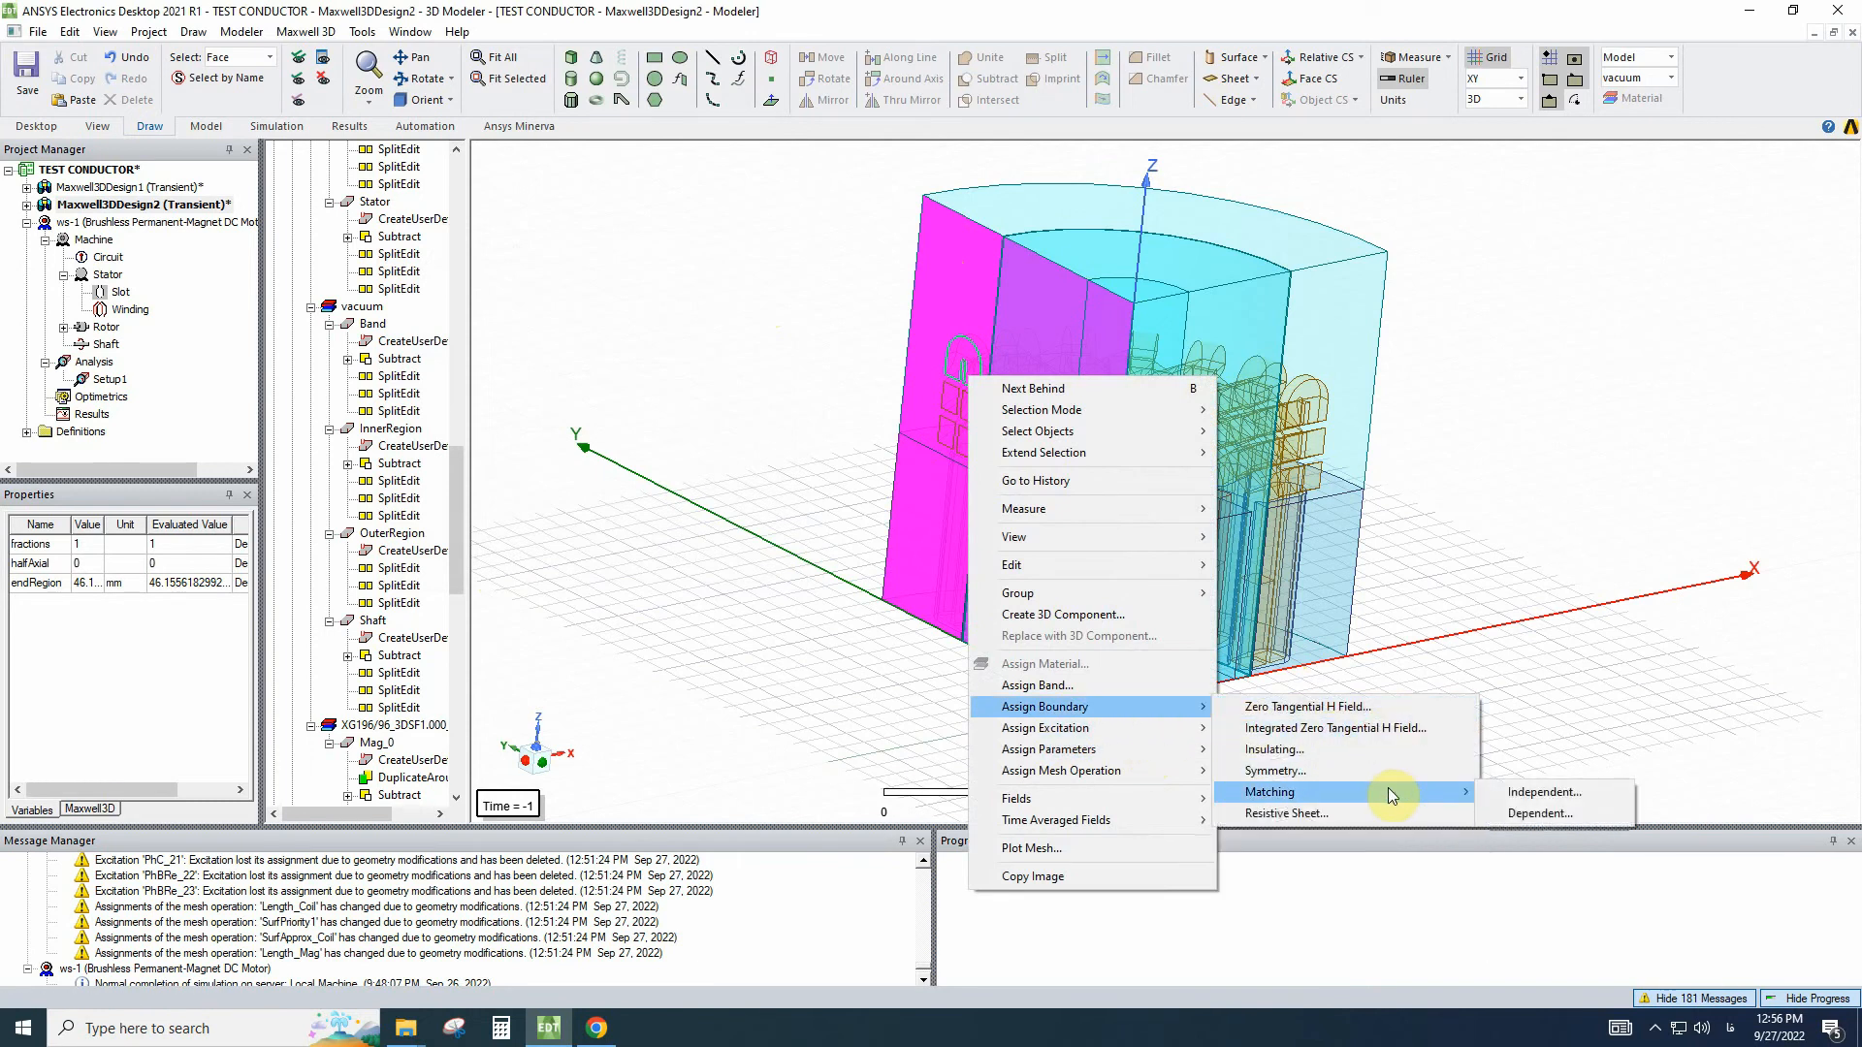
left_click(1503, 813)
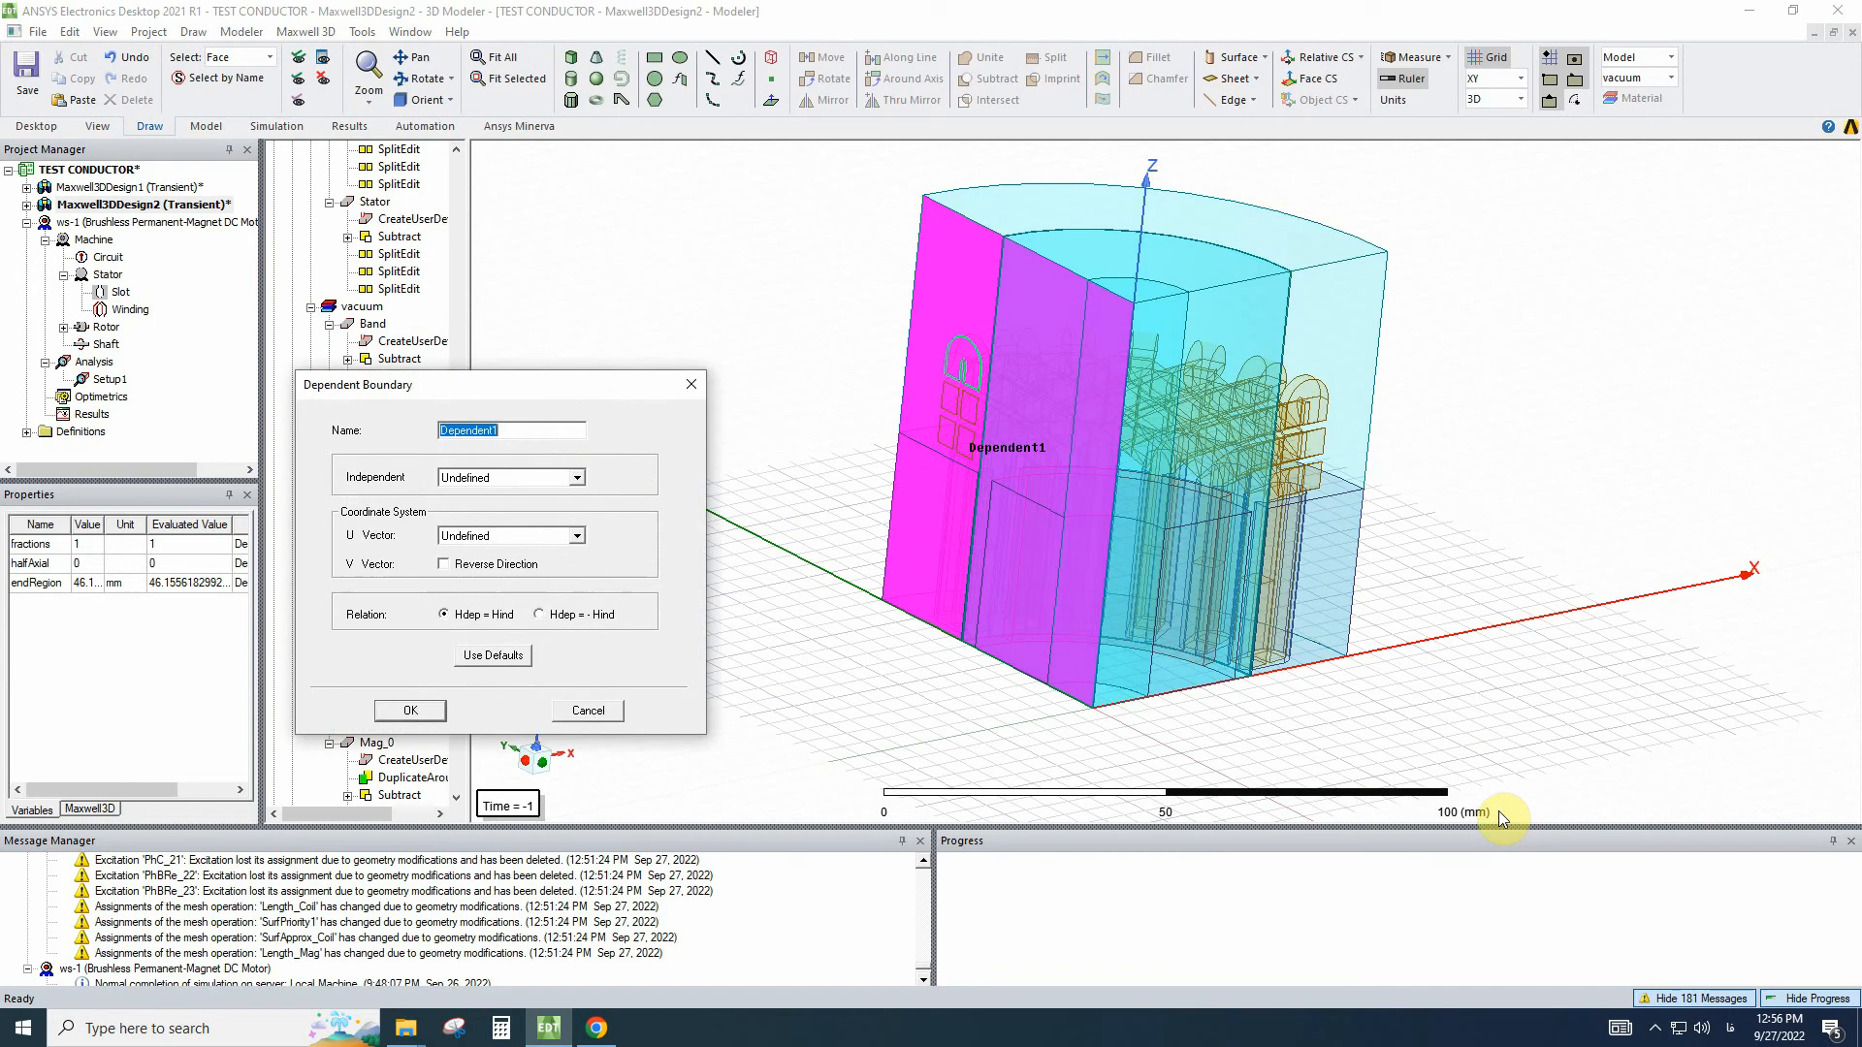
left_click(554, 475)
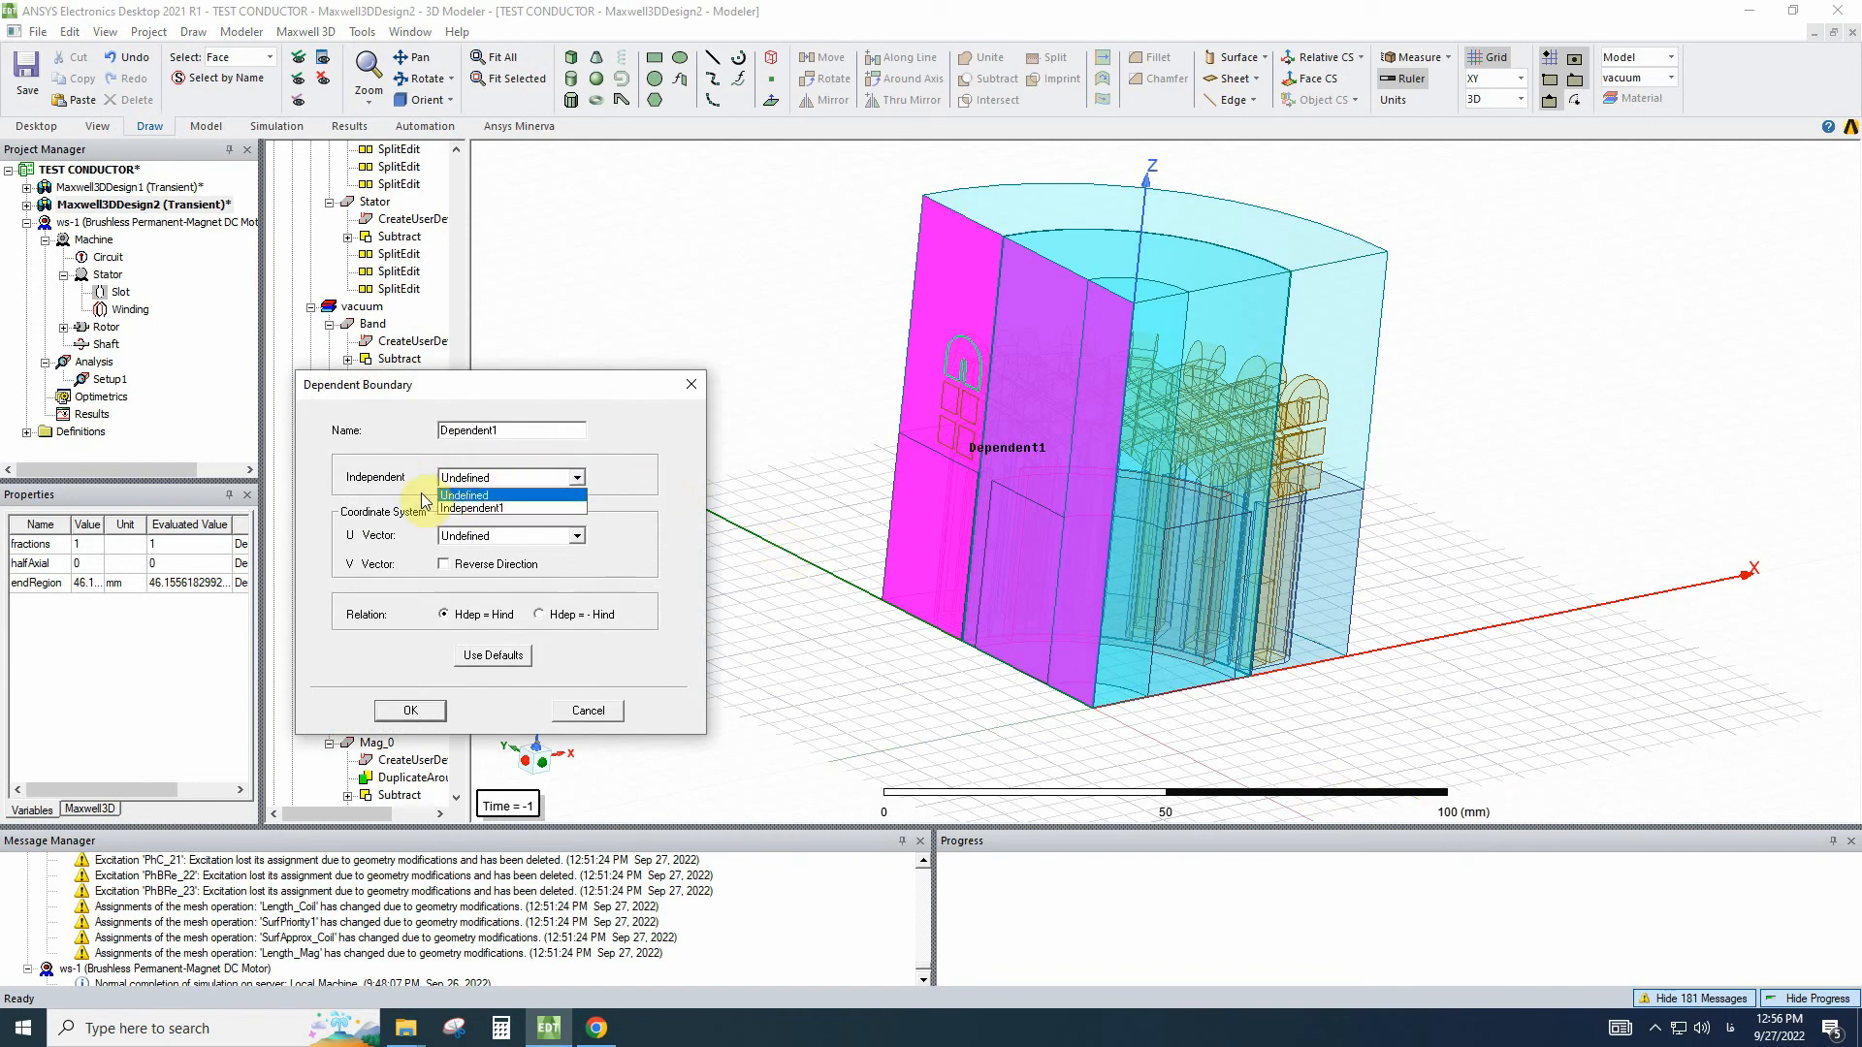
left_click(475, 509)
Complete the Dependent1 boundary with its U vector from the bottom axis corner along Y to the outer edge and relation Hdep = -Hind.
left_click(477, 535)
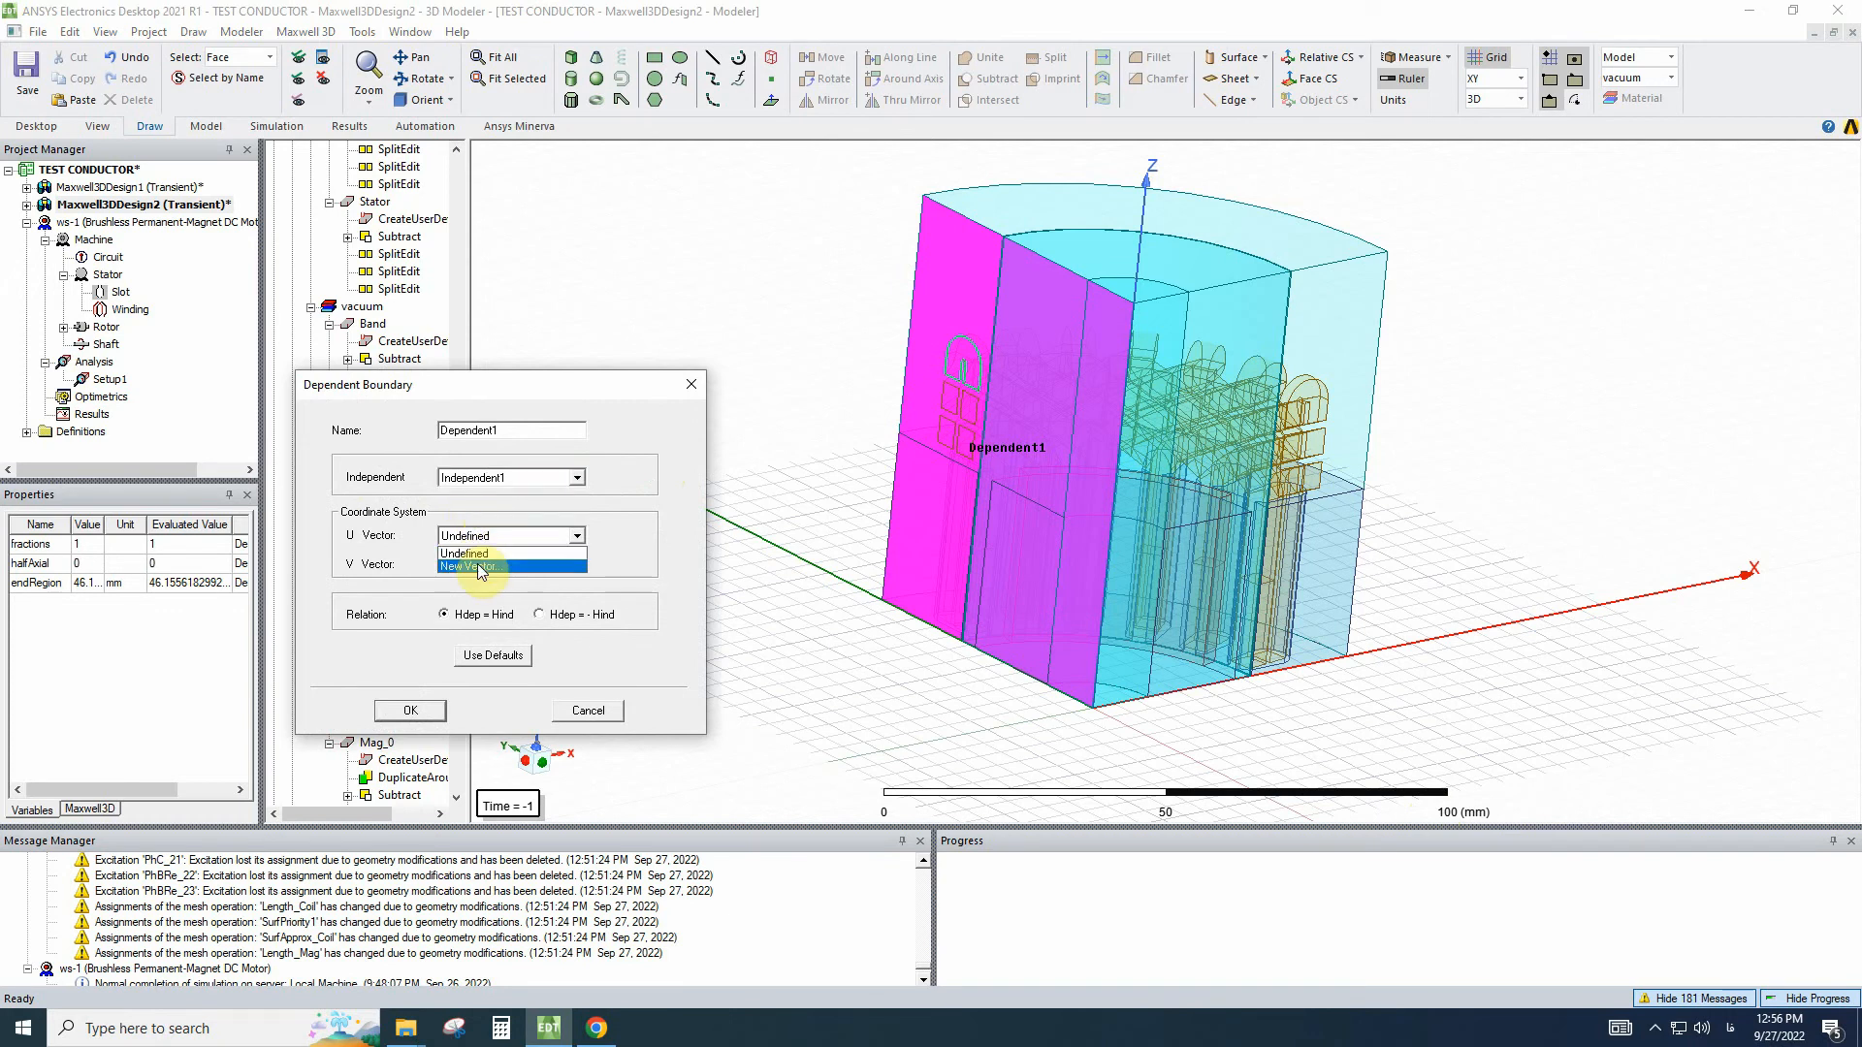
left_click(482, 567)
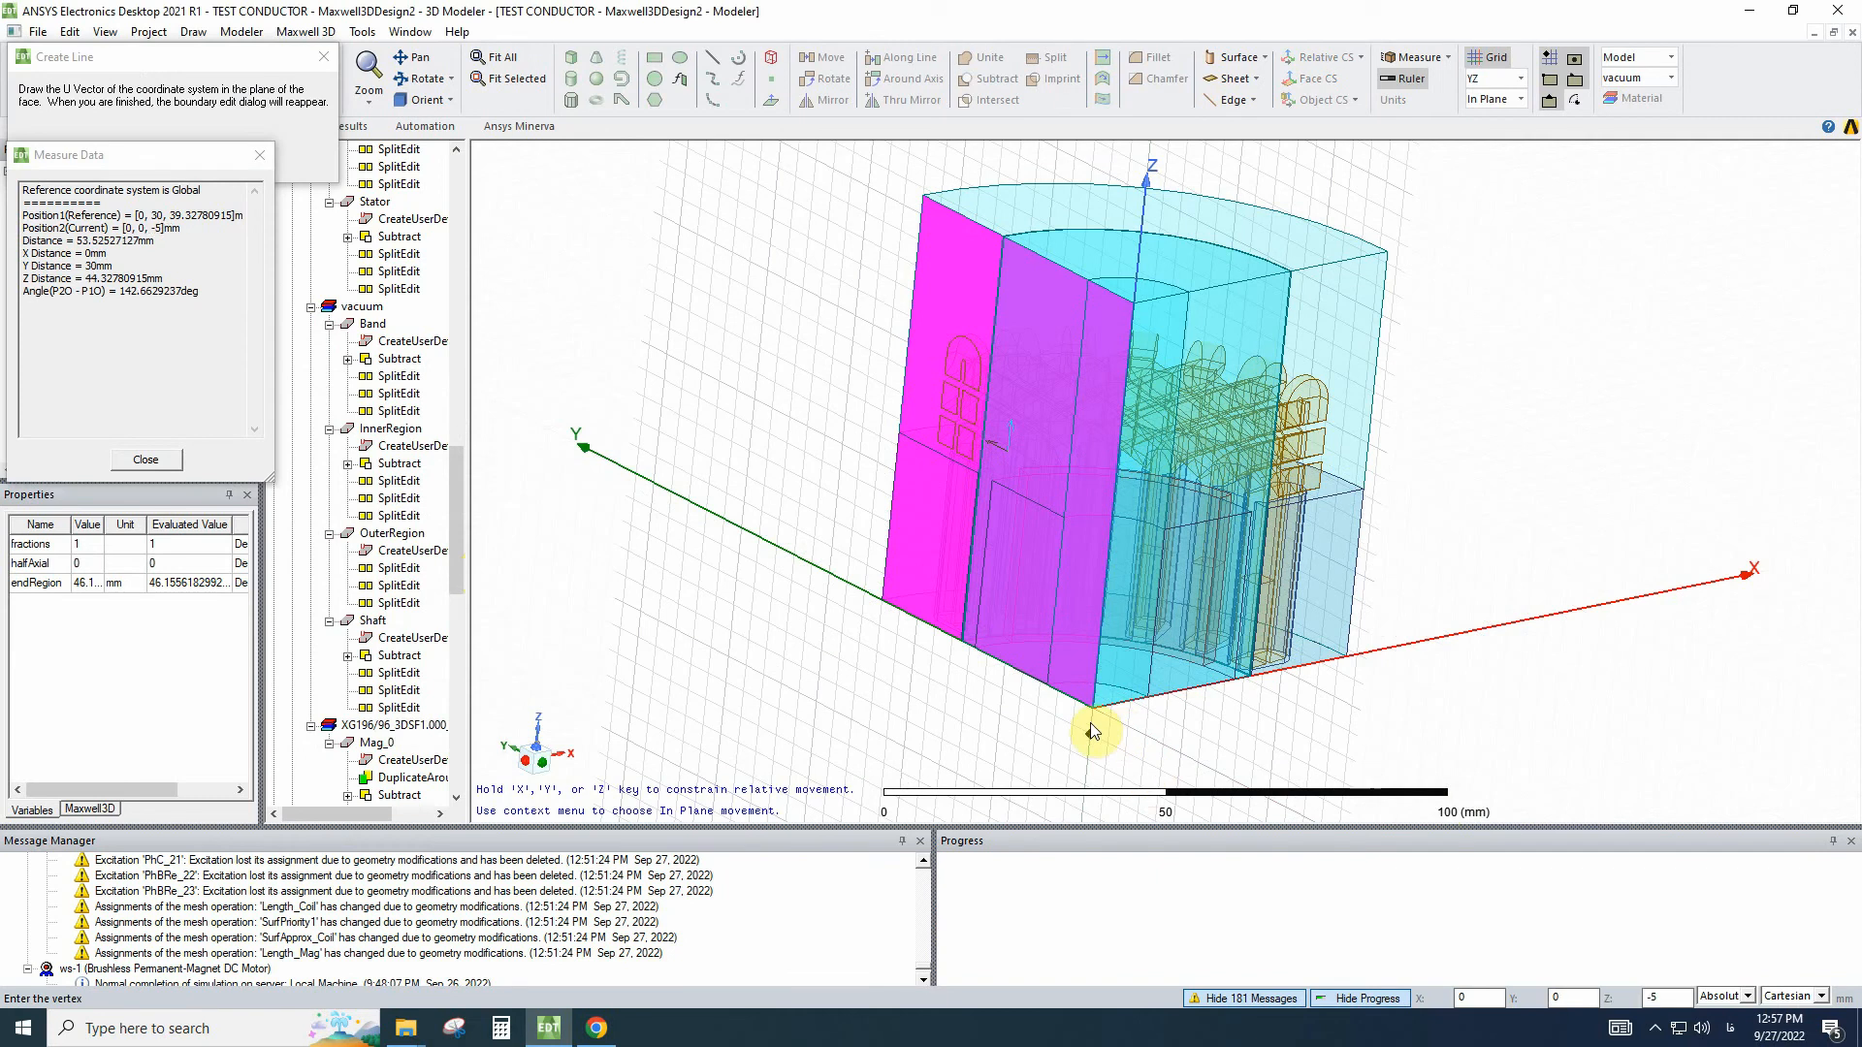
left_click(1091, 713)
left_click(885, 609)
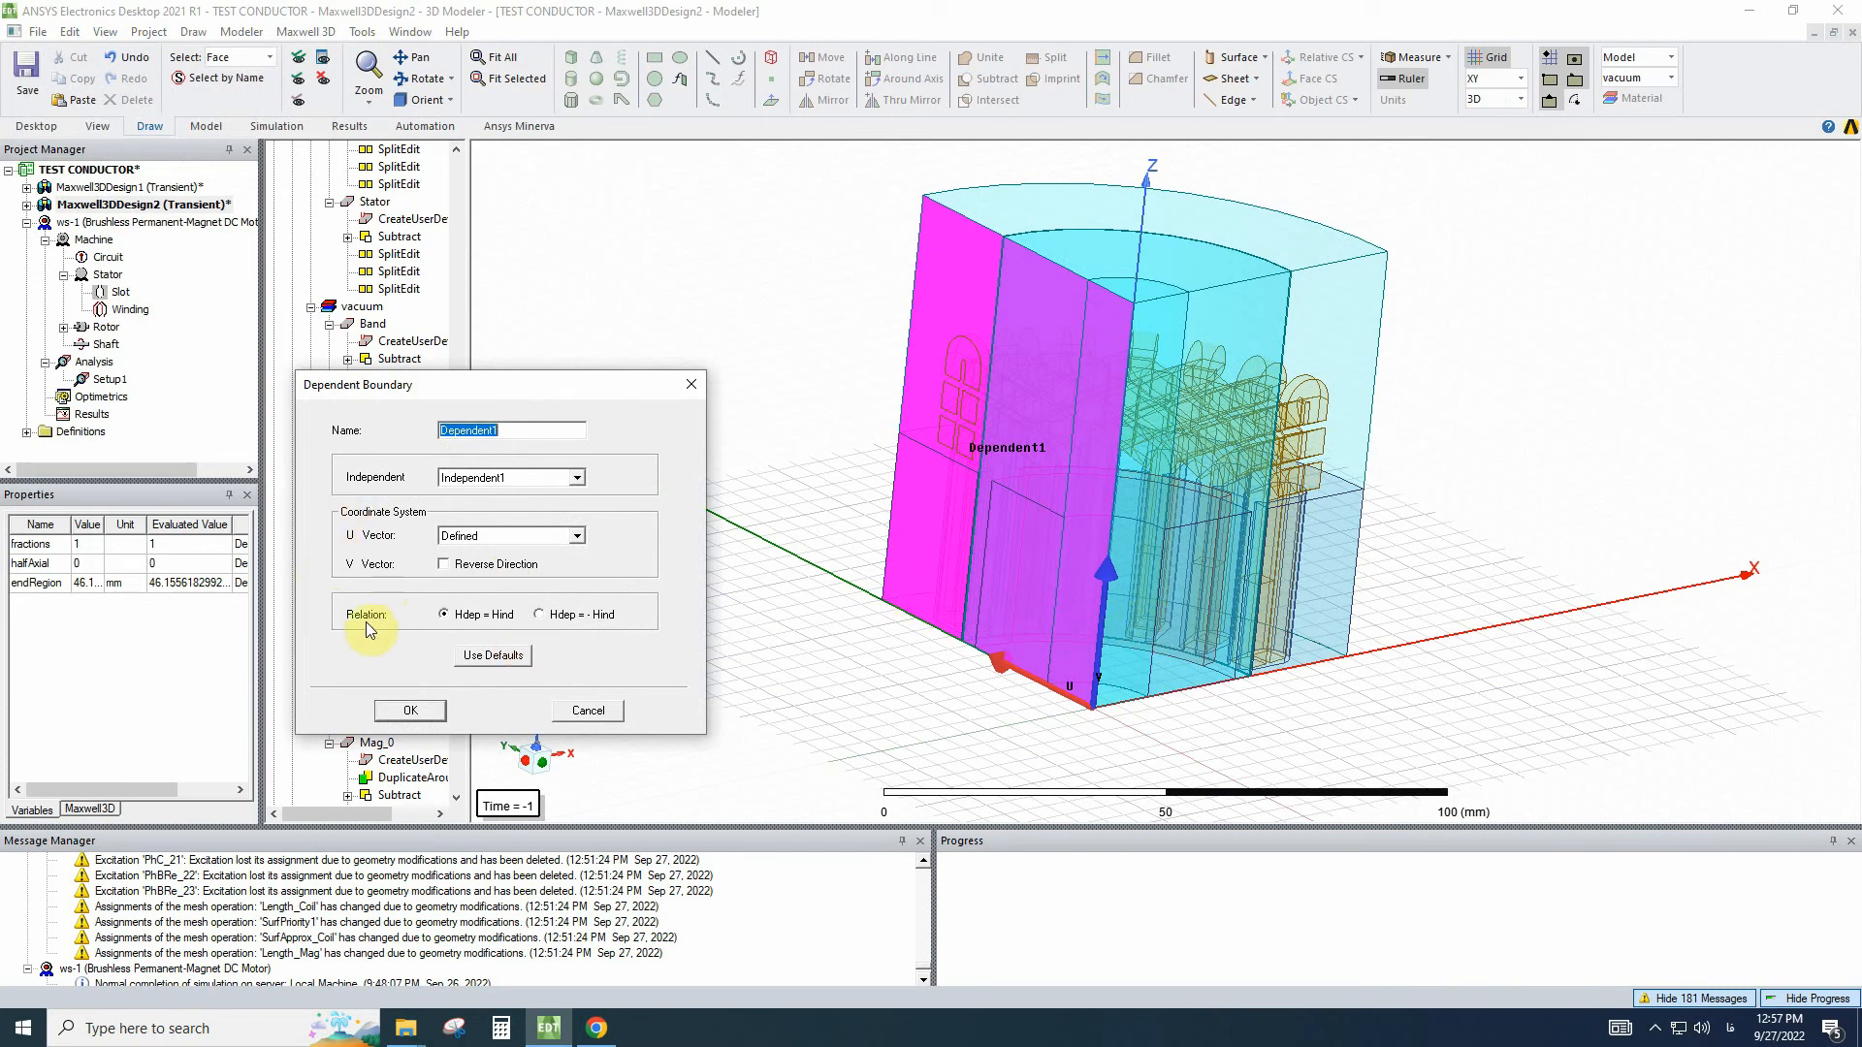
left_click(540, 615)
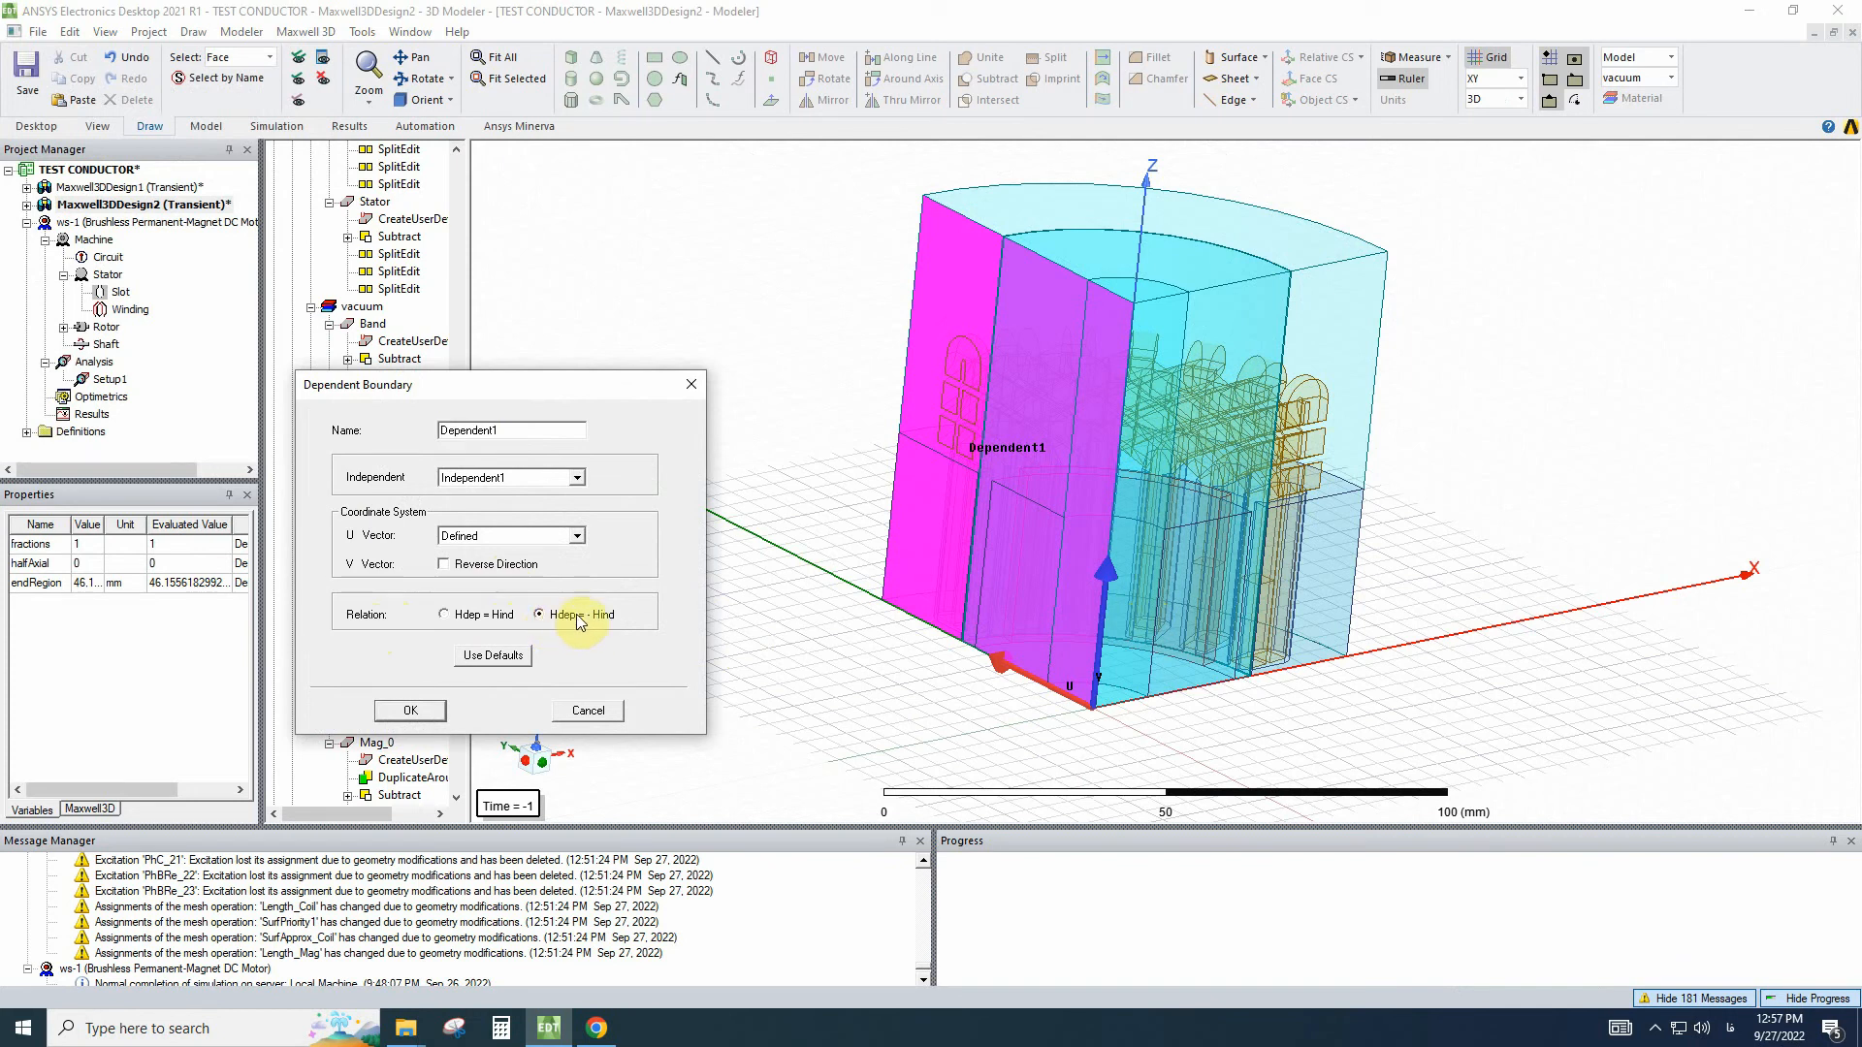
left_click(411, 710)
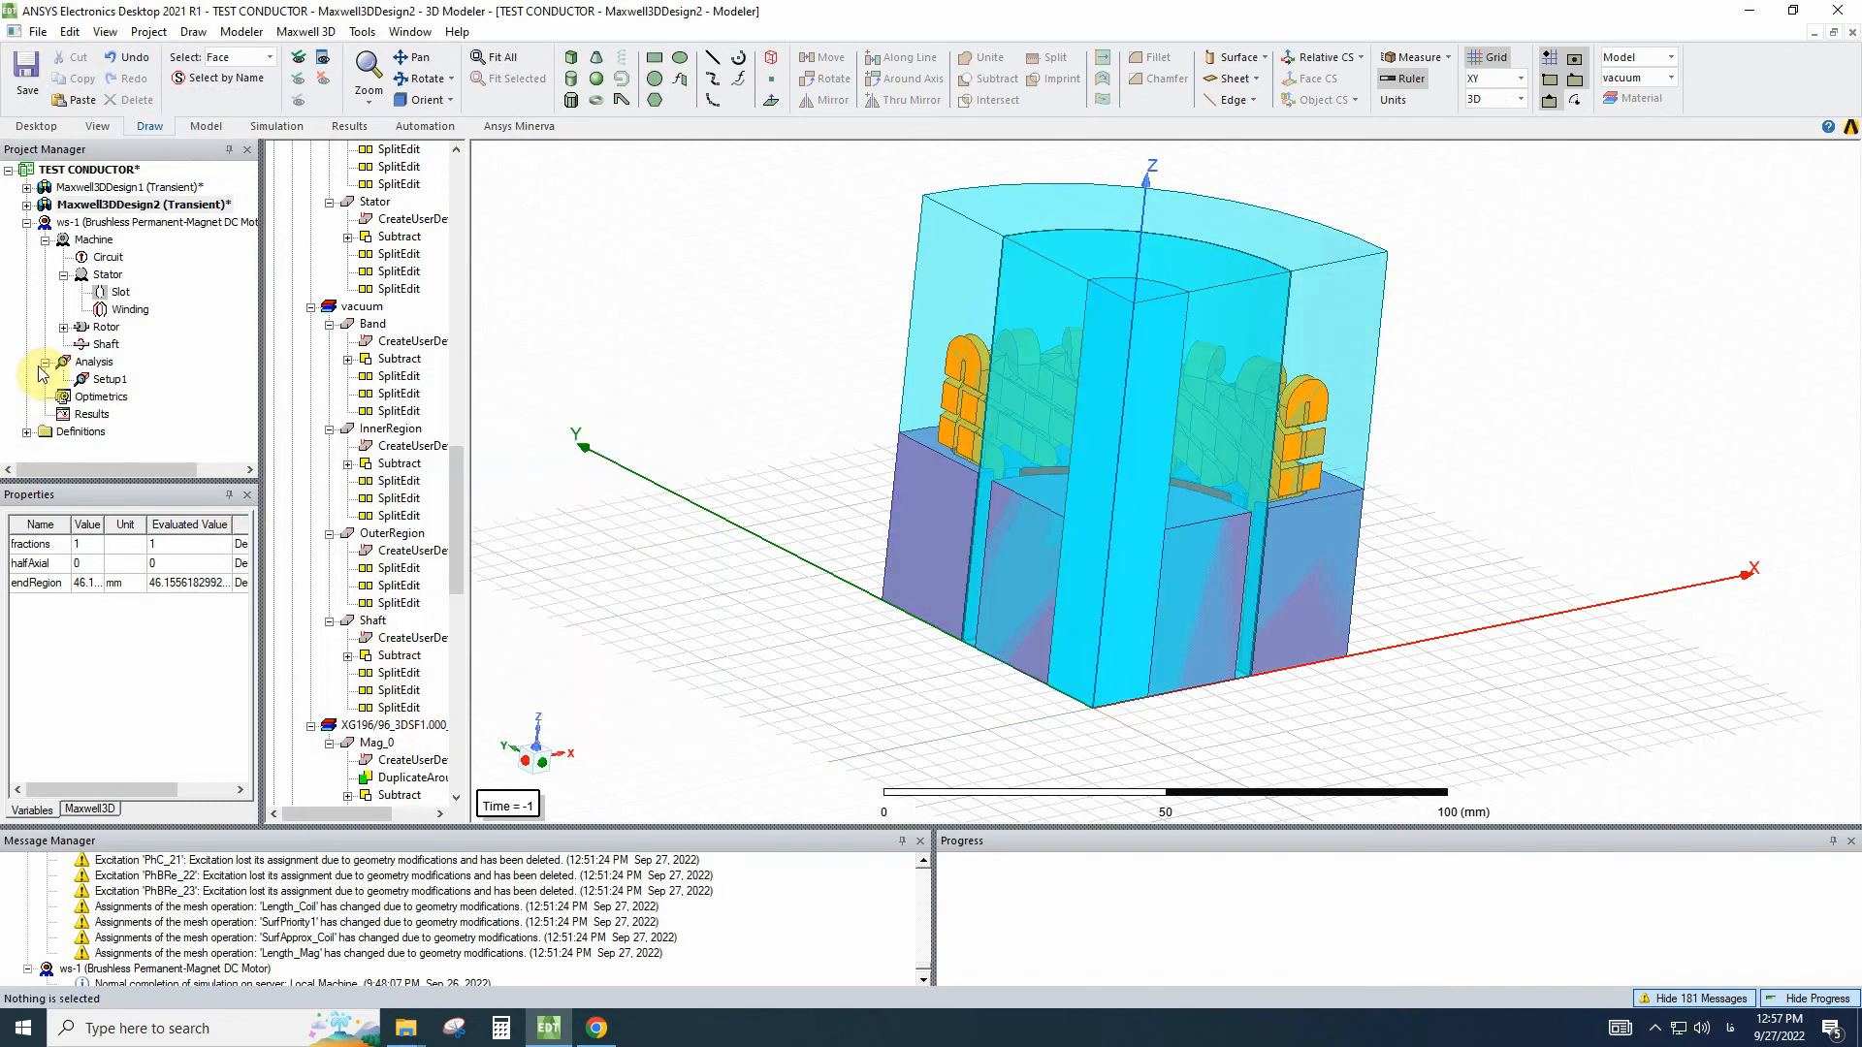
Set the symmetry multiplier of the Maxwell3DDesign2 model to 8 for the user-specified geometry.
left_click(26, 205)
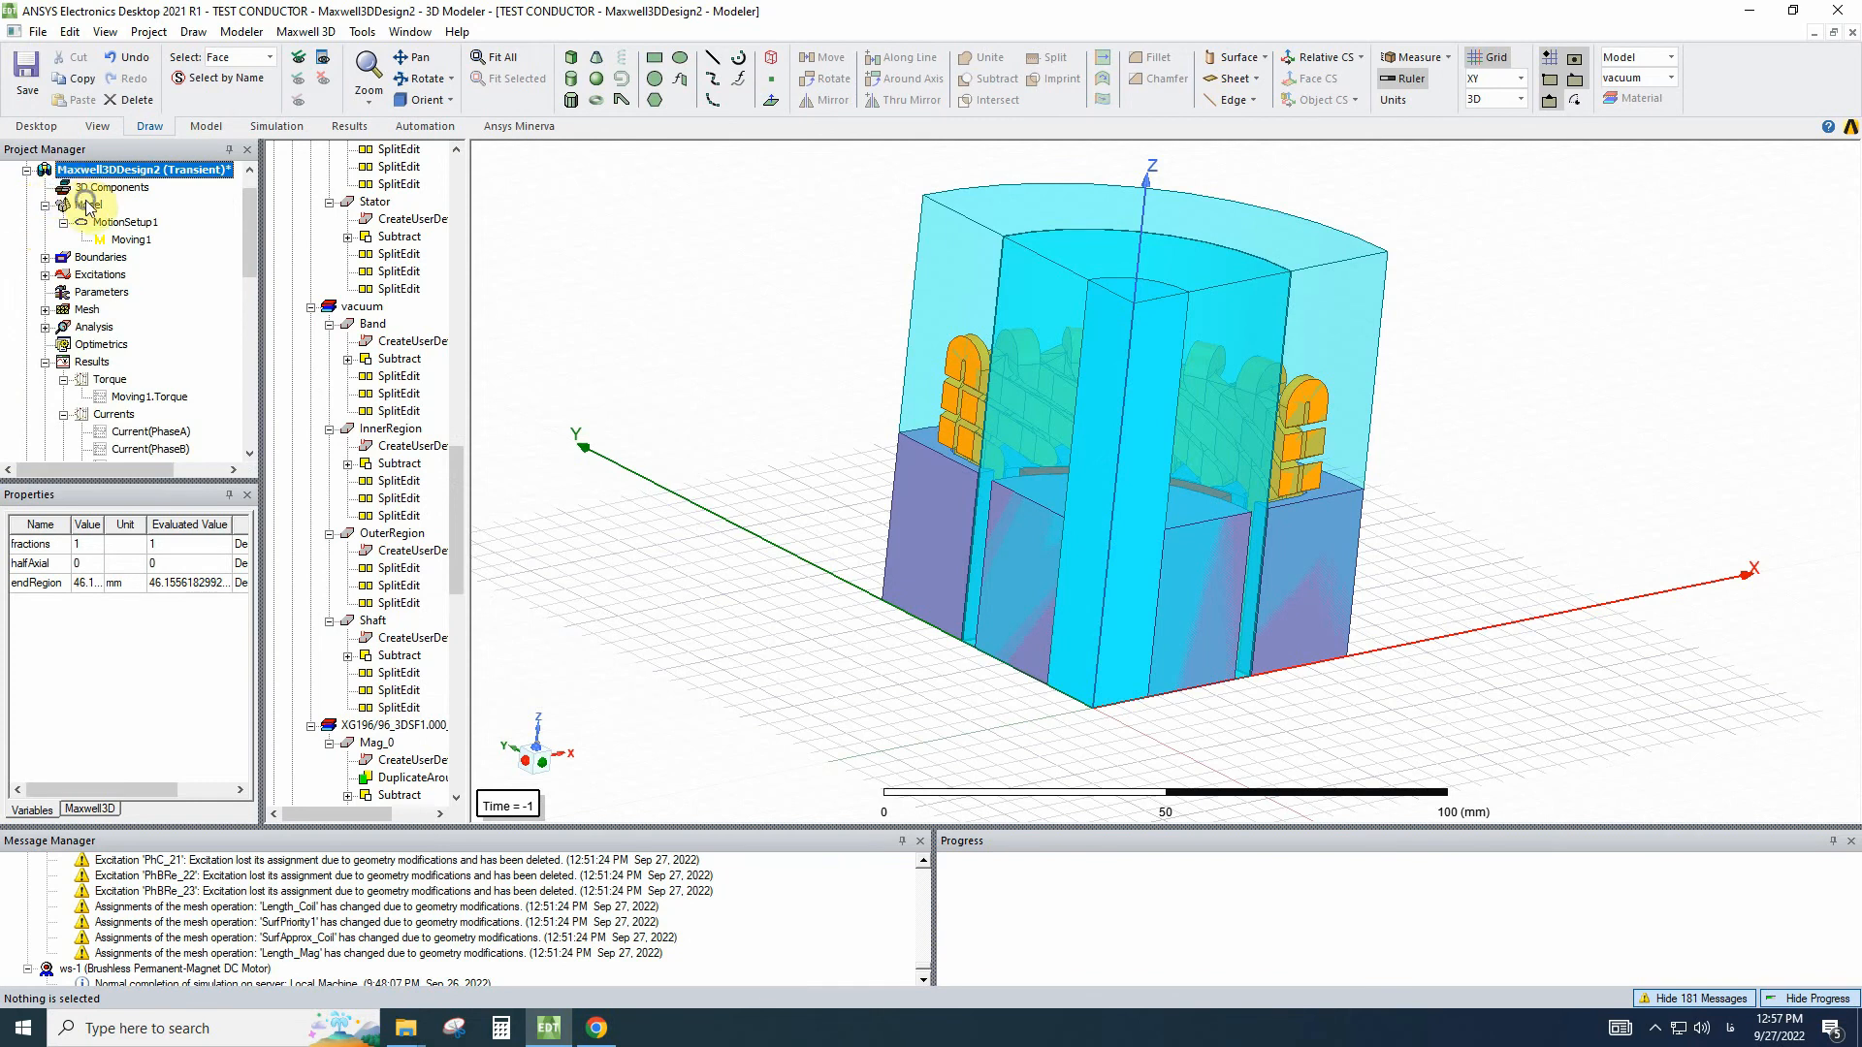
right_click(87, 205)
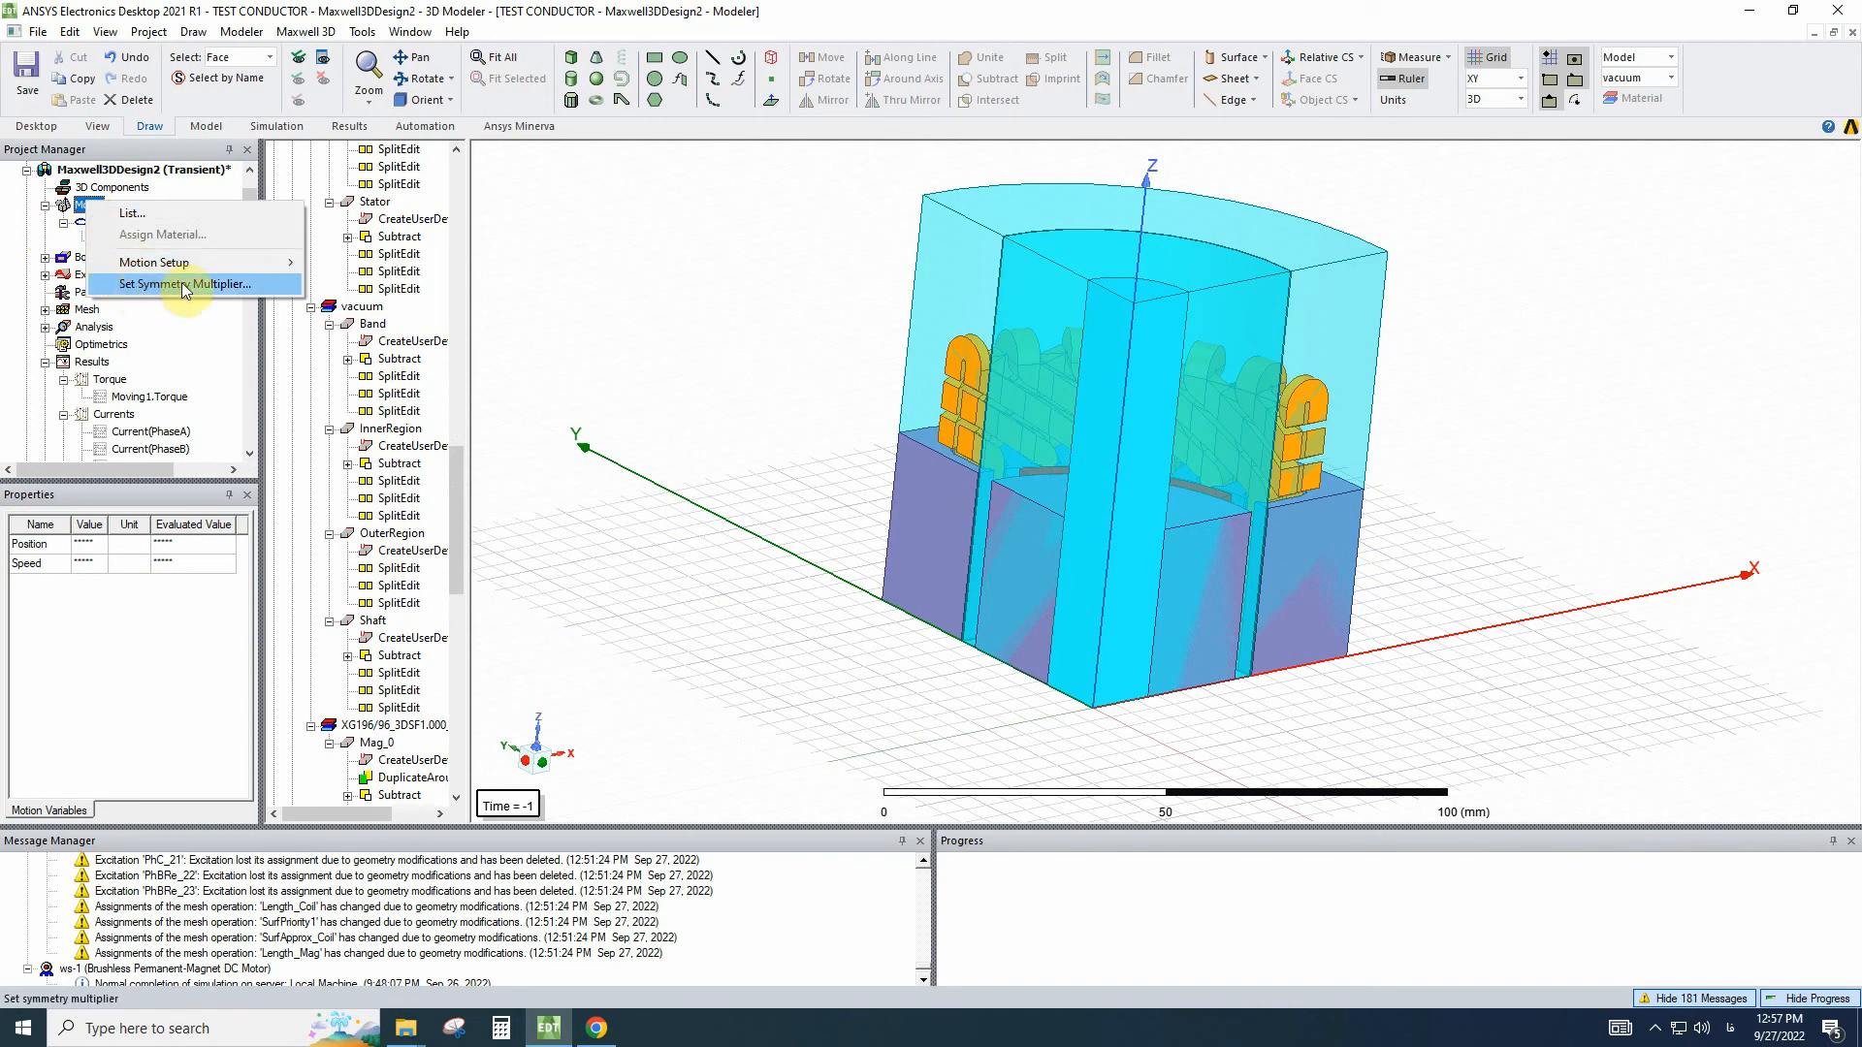
left_click(136, 286)
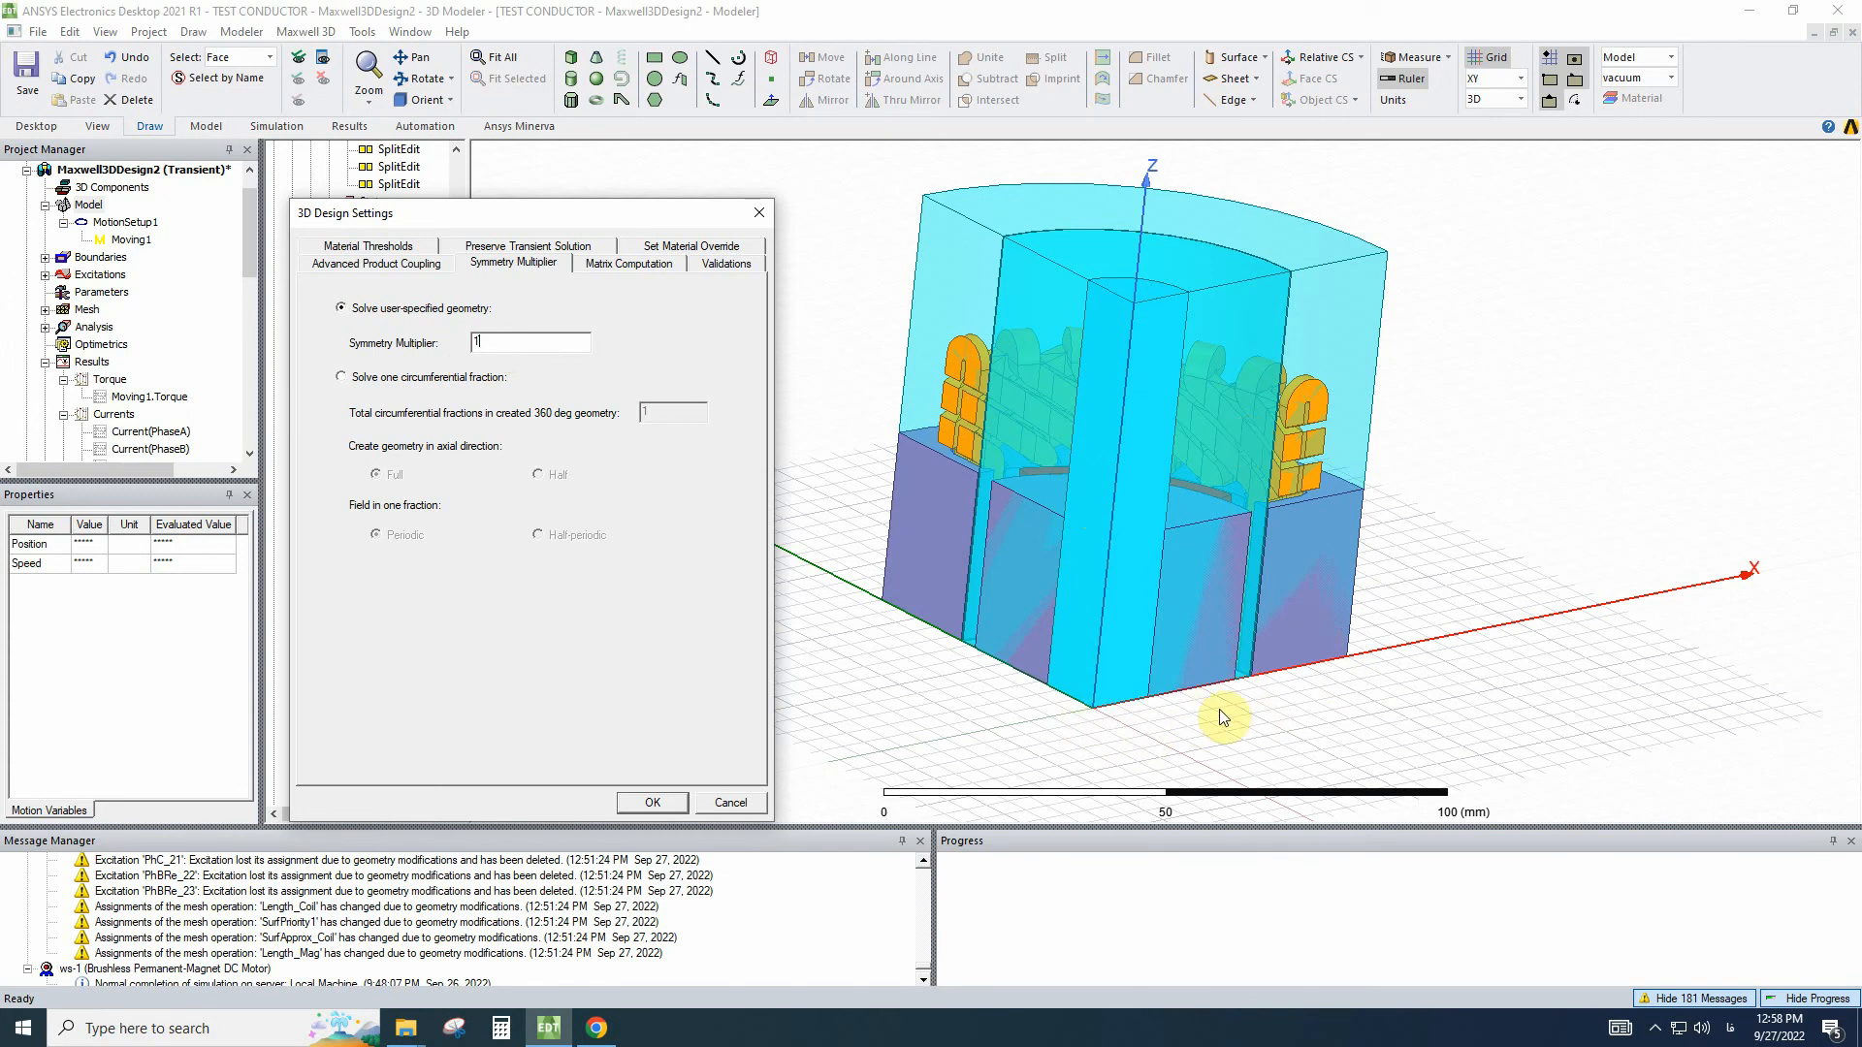
double_click(553, 339)
type("8")
left_click(656, 798)
left_click(656, 800)
Switch the selection mode to objects and hide the transparent region volumes enclosing the stator, windings and rotor.
mouse_move(1193, 420)
left_mouse_down("alt")
mouse_move(1200, 477)
mouse_move(1182, 454)
left_mouse_up("alt")
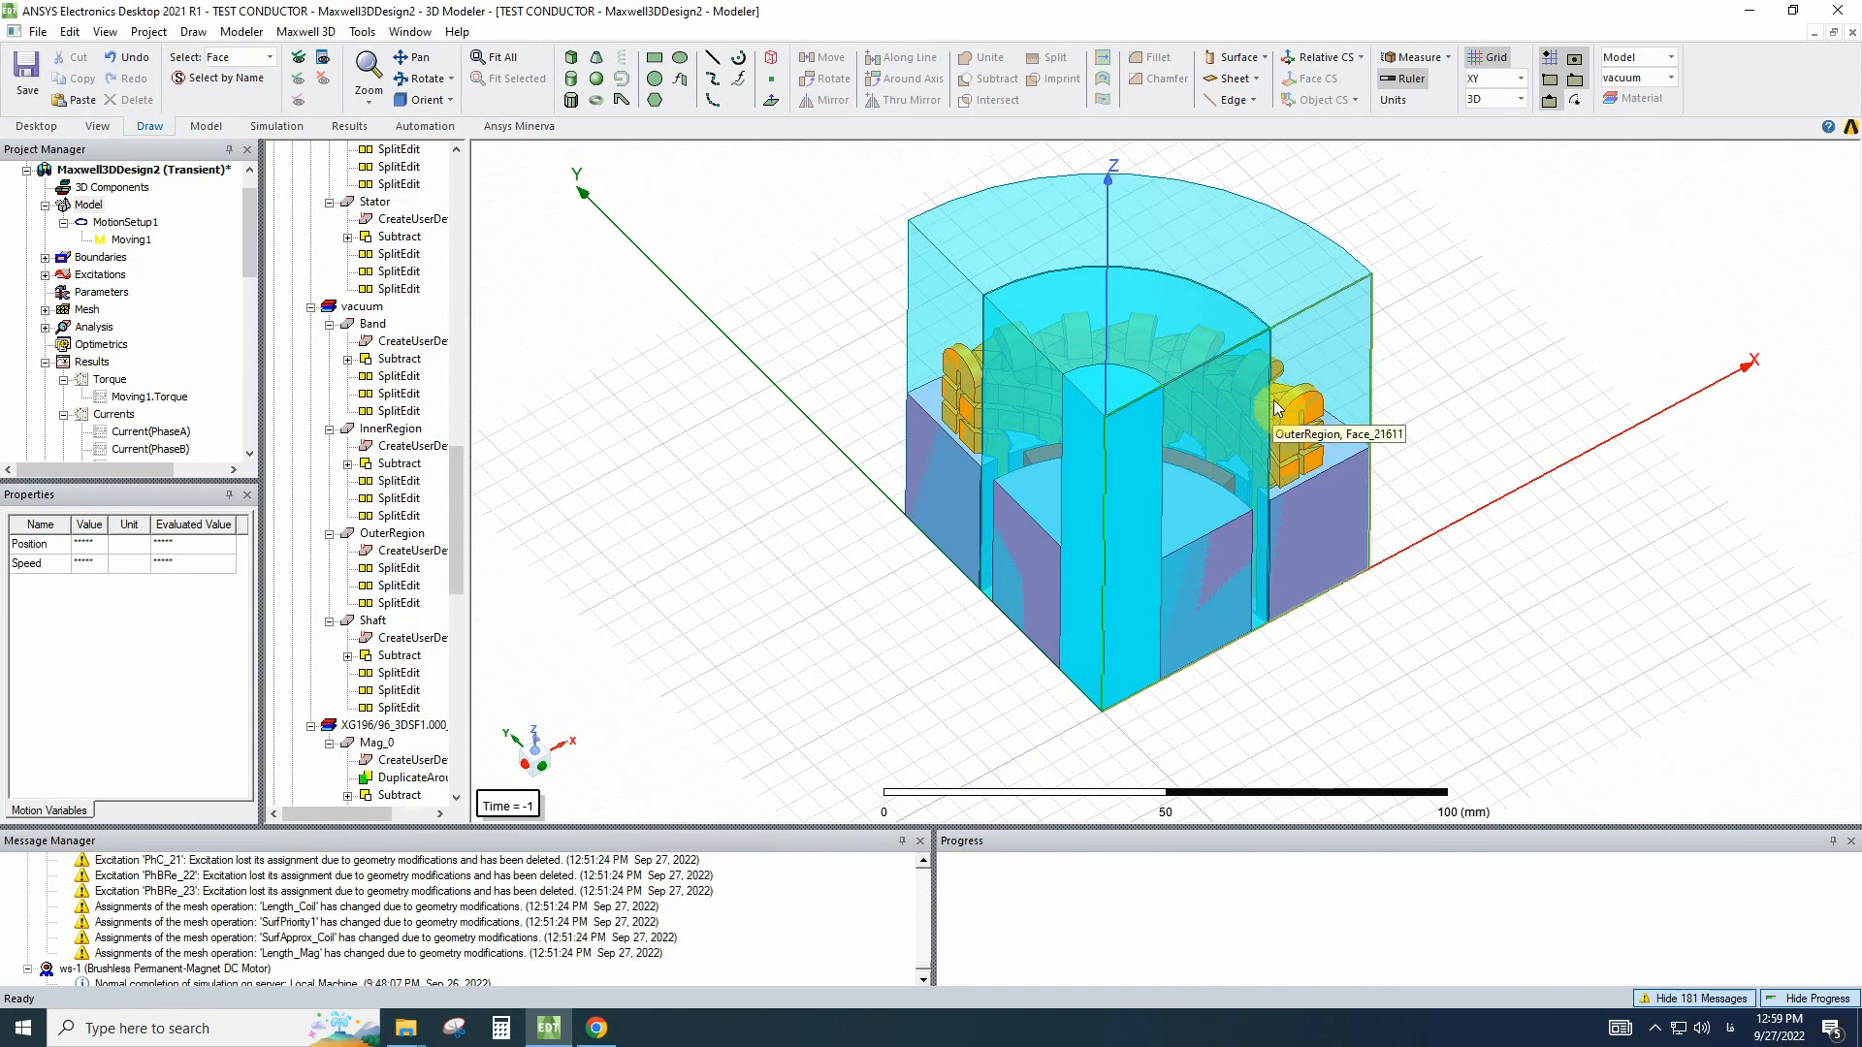
left_click_drag(1256, 376, 1195, 480, "alt")
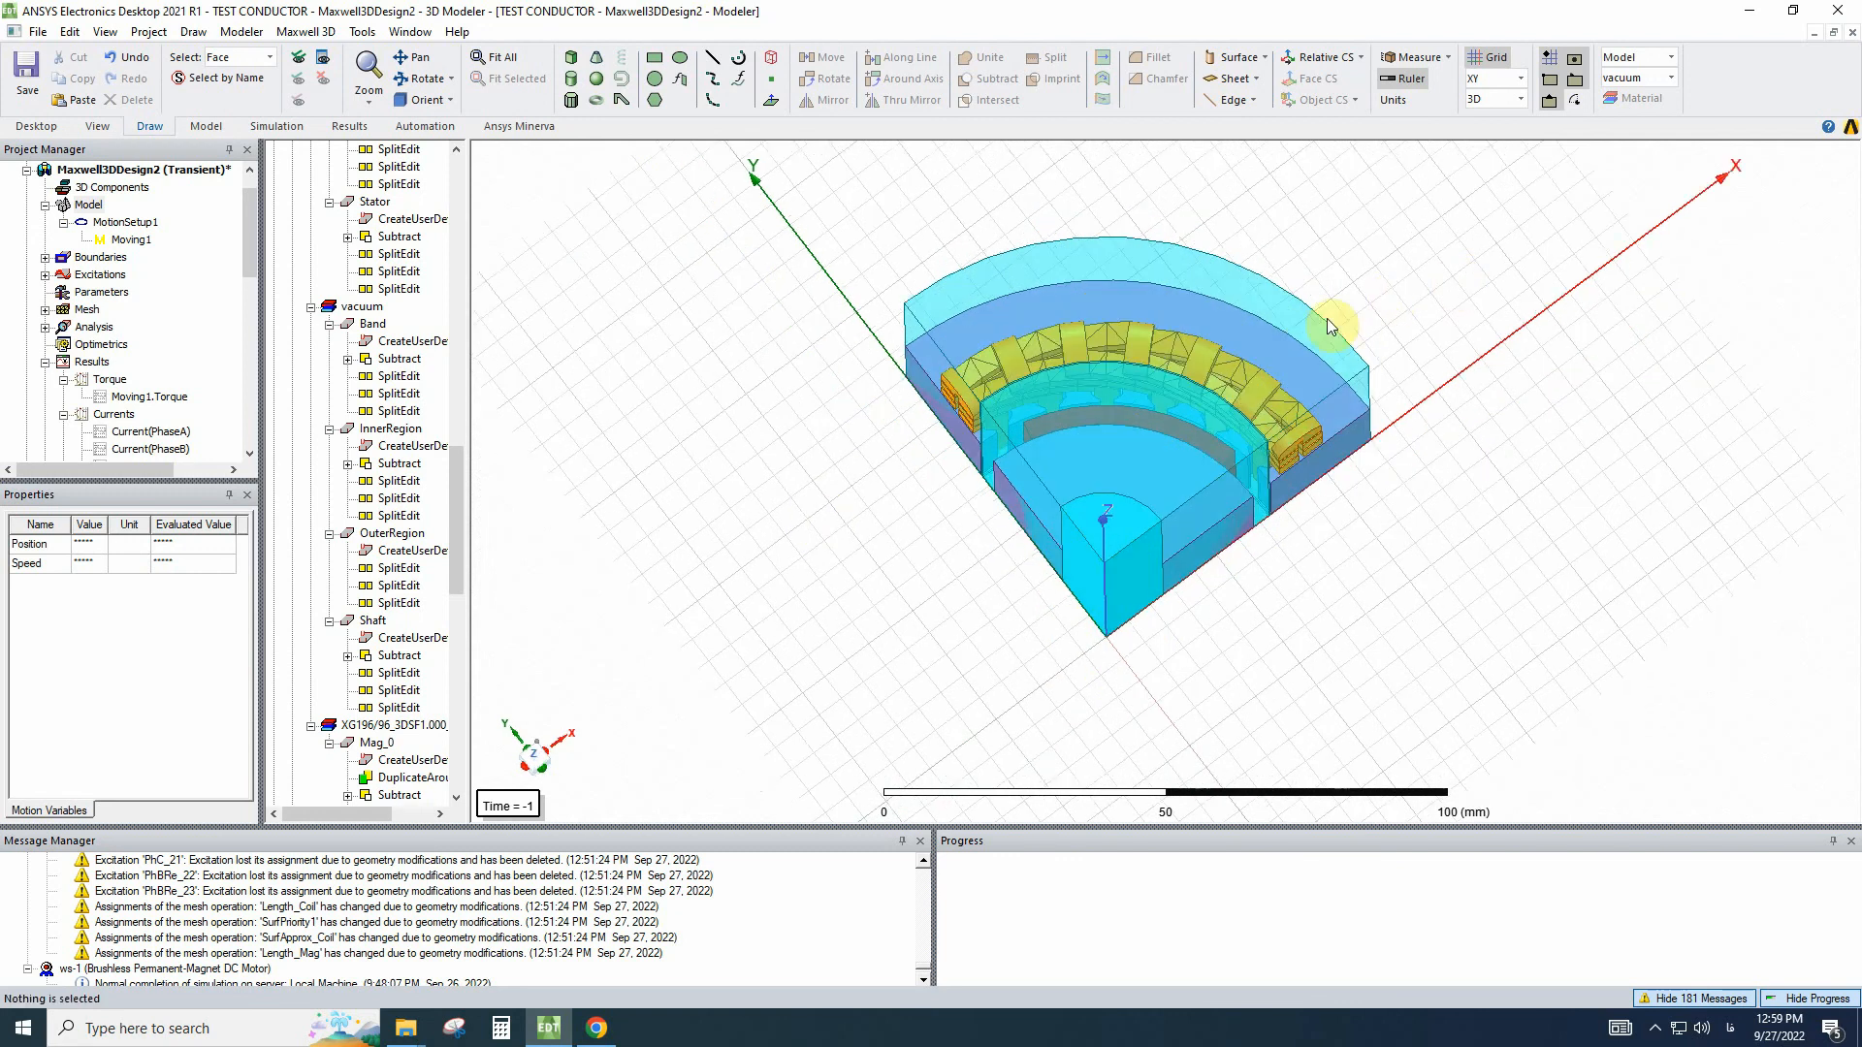
right_click(657, 302)
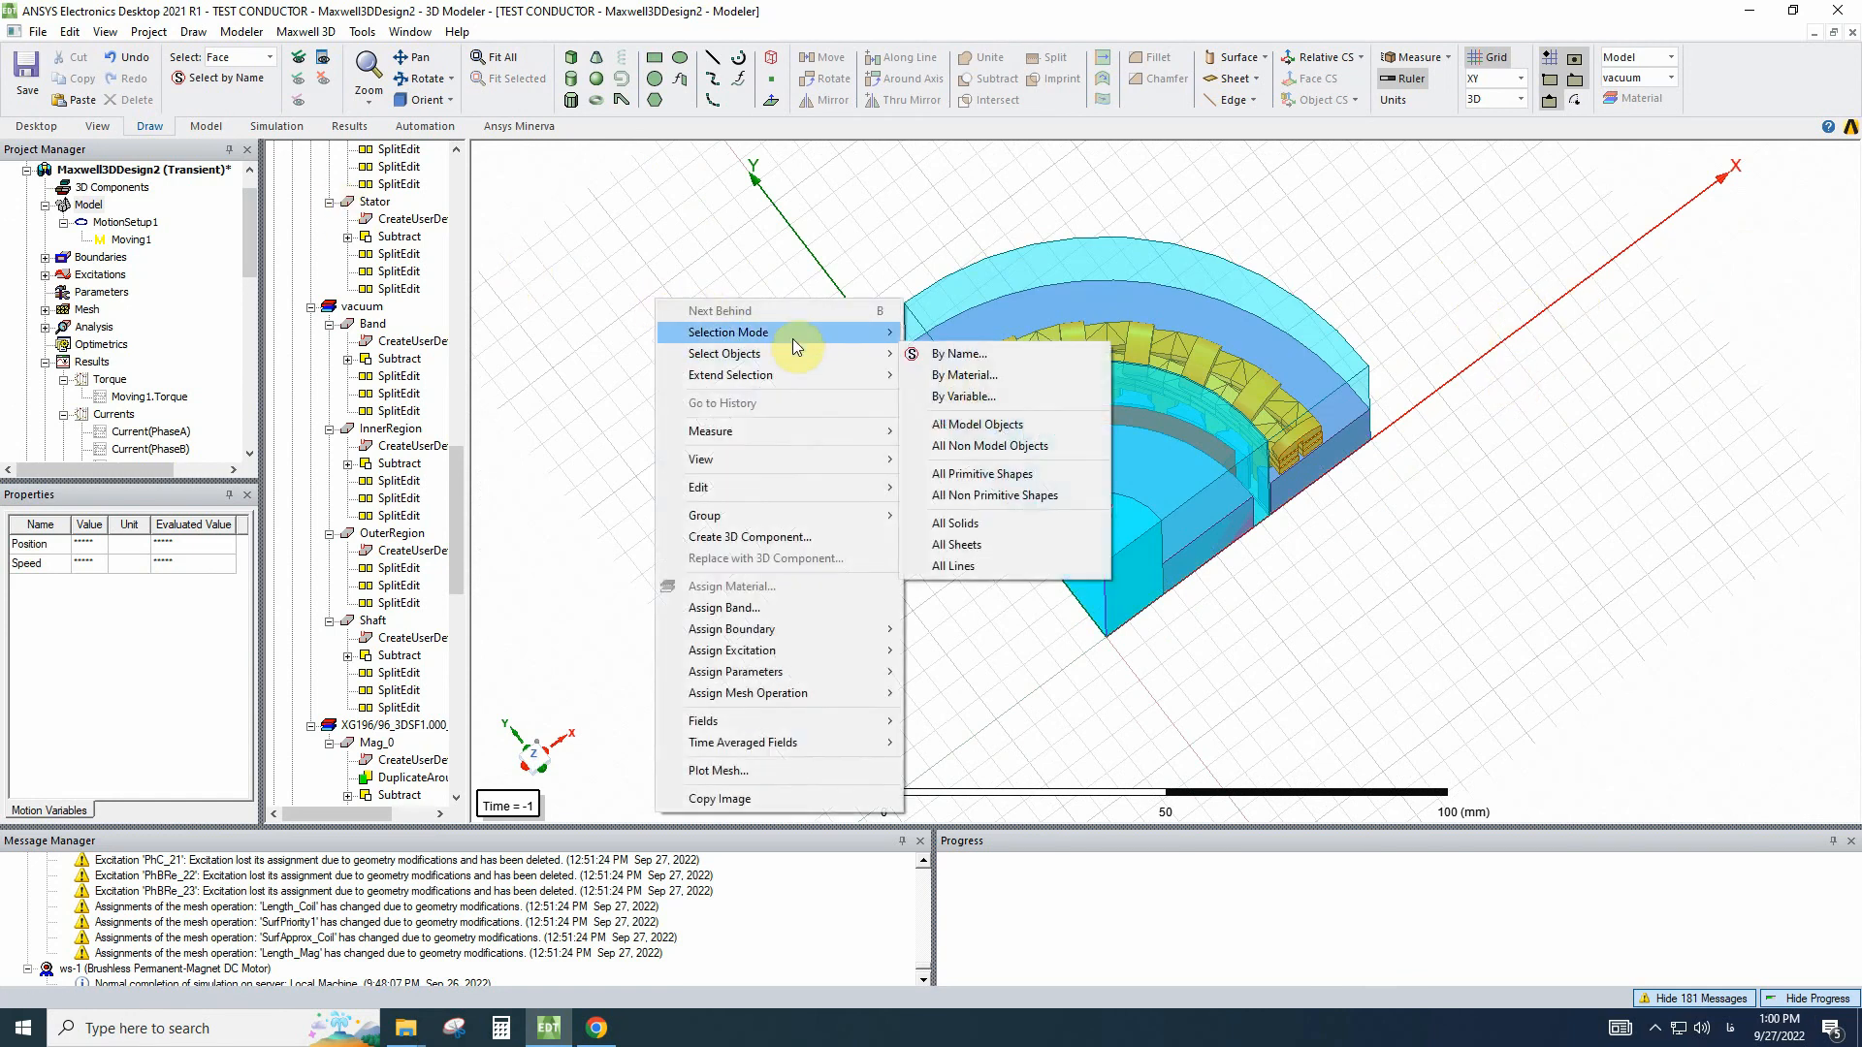
mouse_move(817, 333)
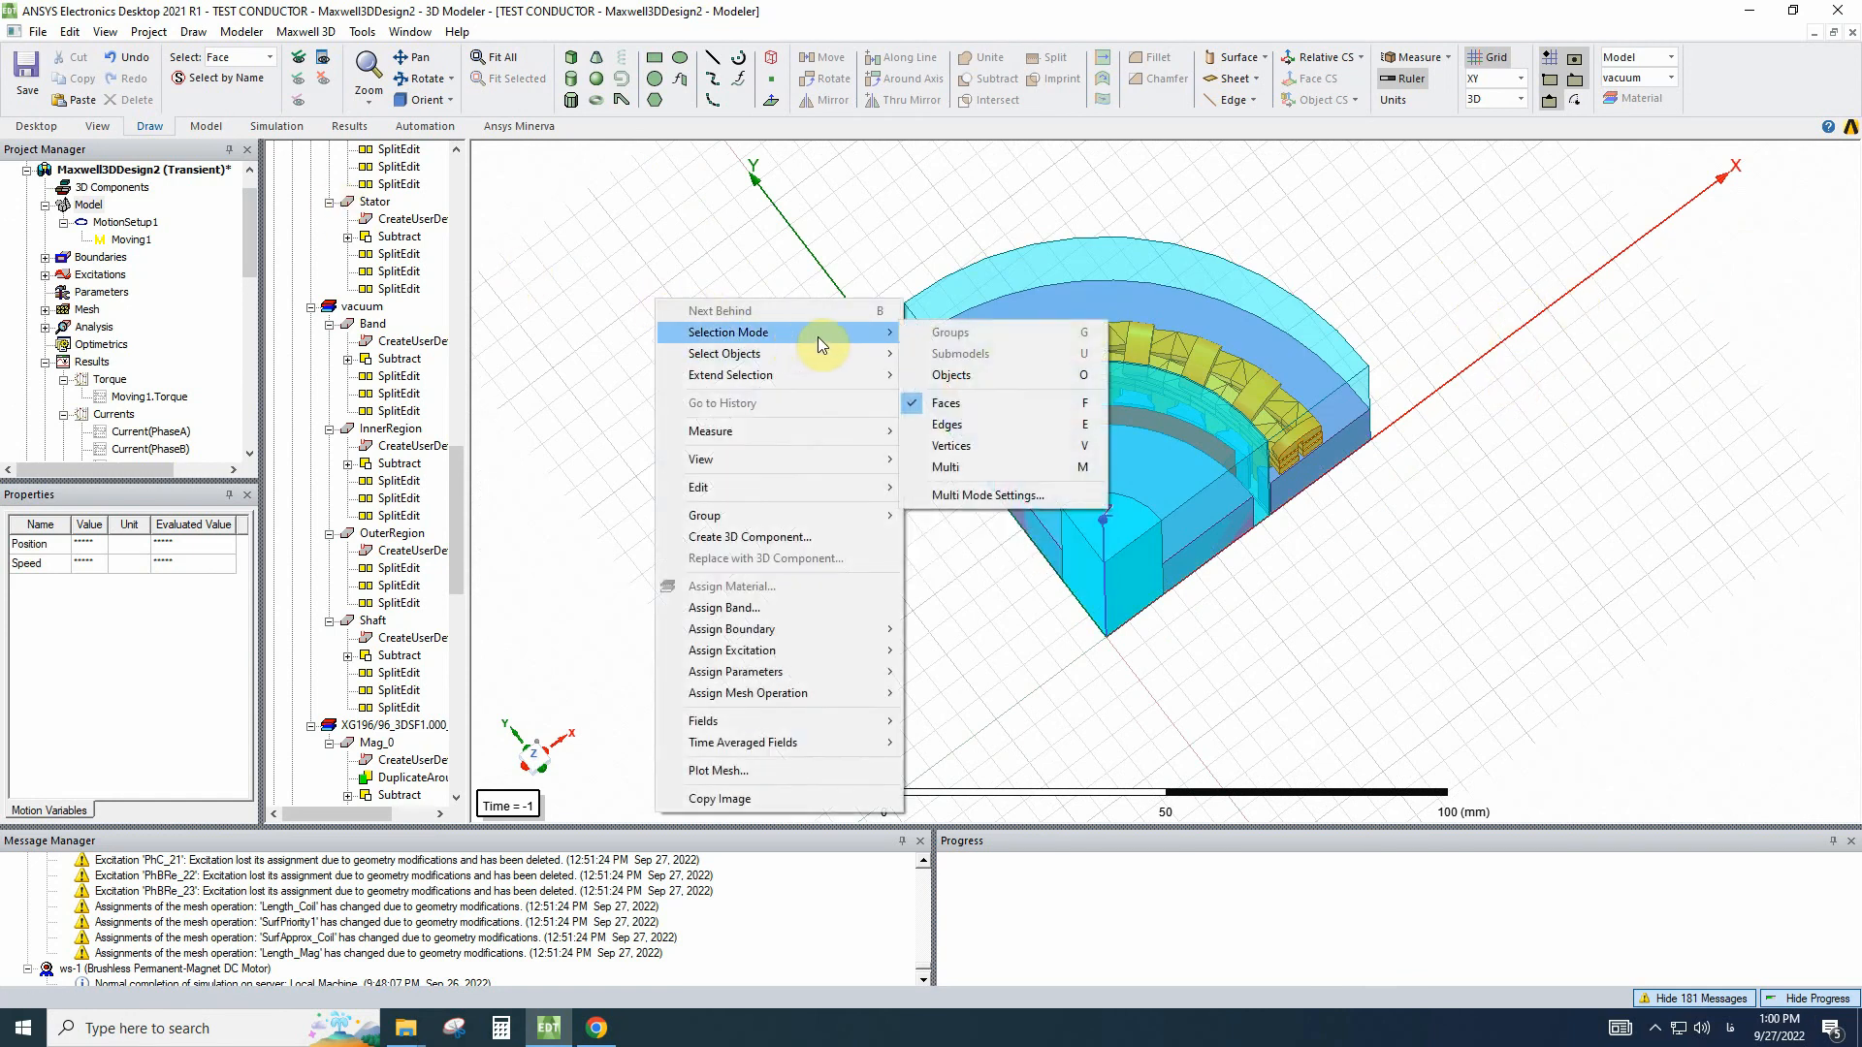
left_click(999, 376)
left_click_drag(1335, 423, 1345, 378, "alt")
left_click_drag(1393, 292, 1251, 335)
left_click(1440, 302)
left_click_drag(1446, 304, 902, 592, "alt")
key("ctrl+h")
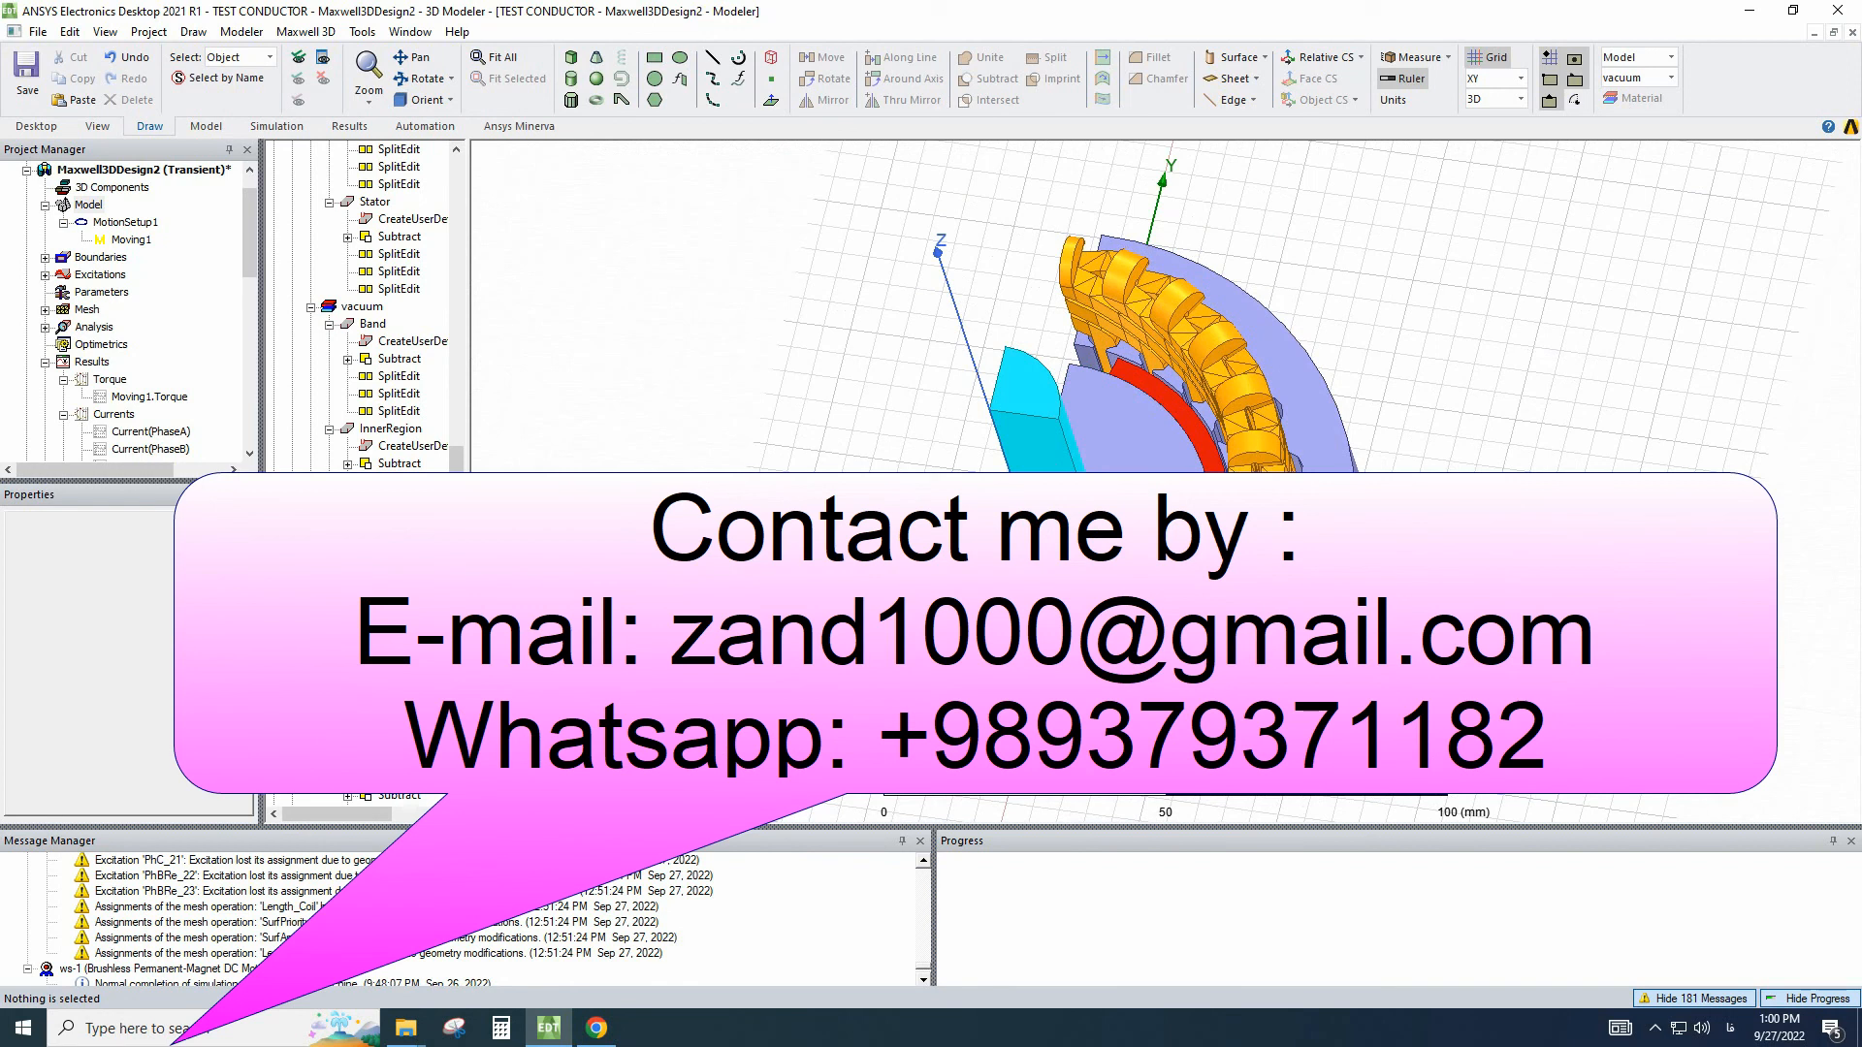